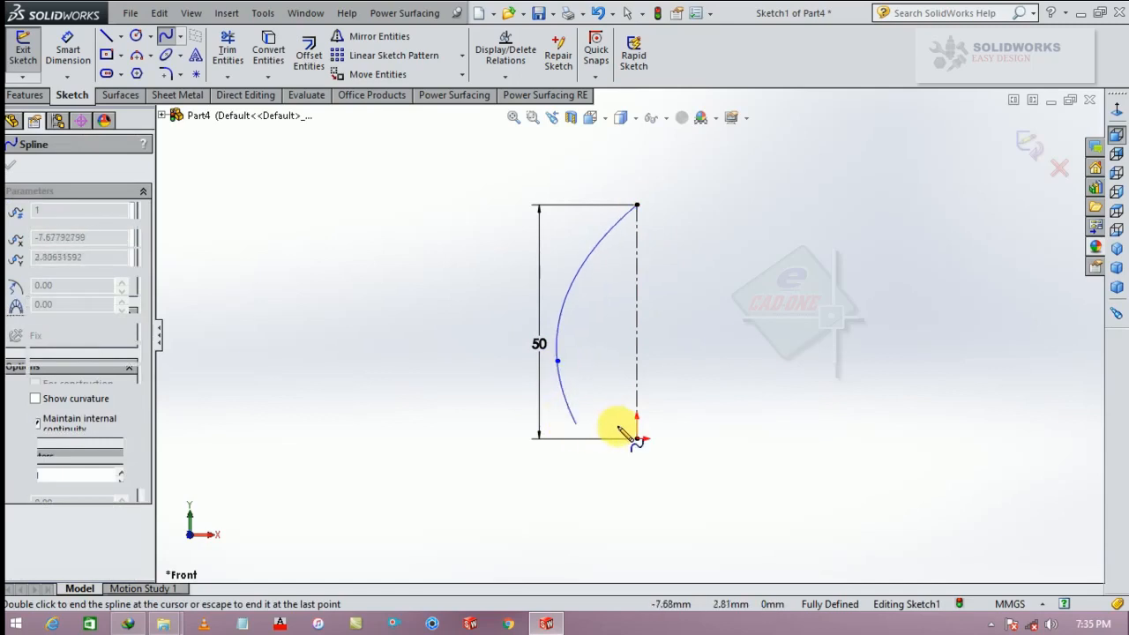
# Finish the spline at the origin and pull its end tangent handles level to round off both ends
pyautogui.doubleClick(637, 439)
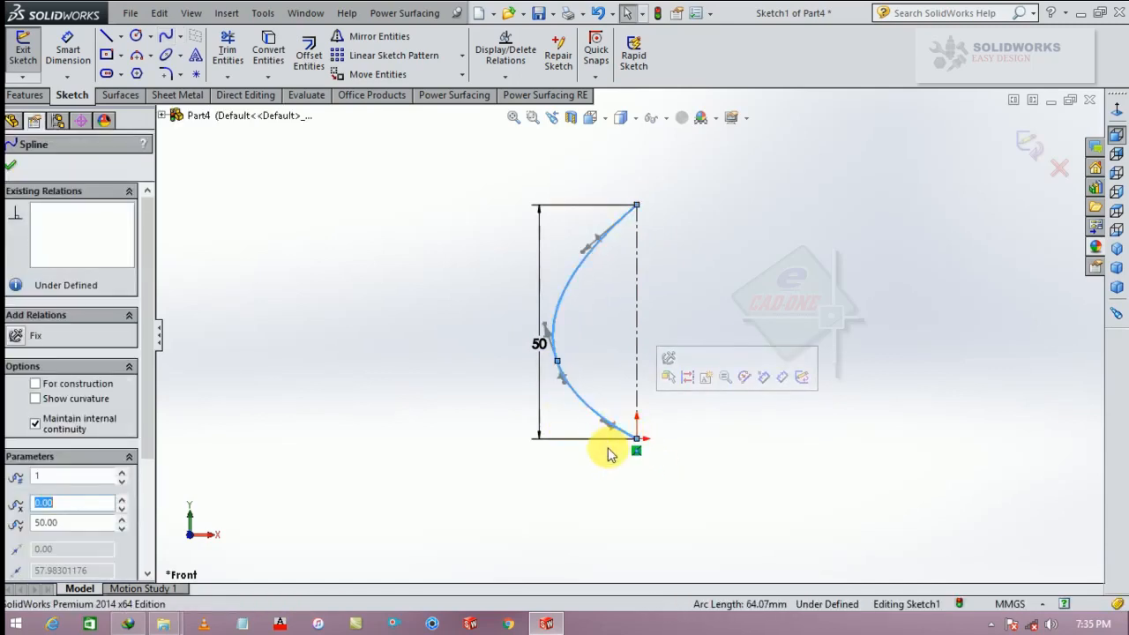
pyautogui.moveTo(615, 432); pyautogui.dragTo(602, 438)
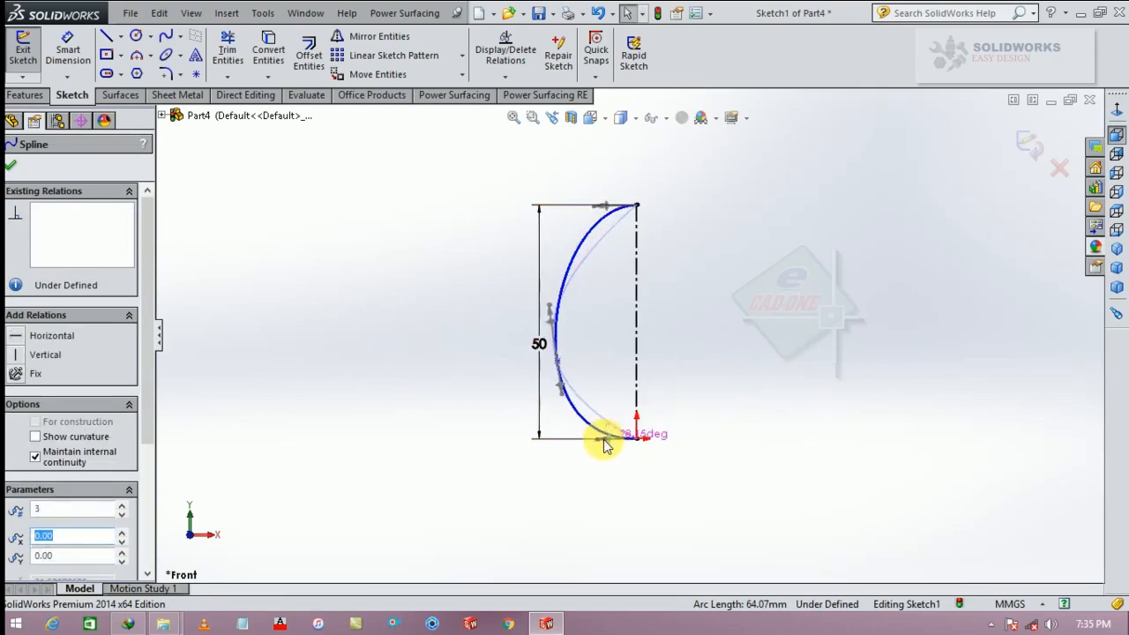
pyautogui.click(10, 168)
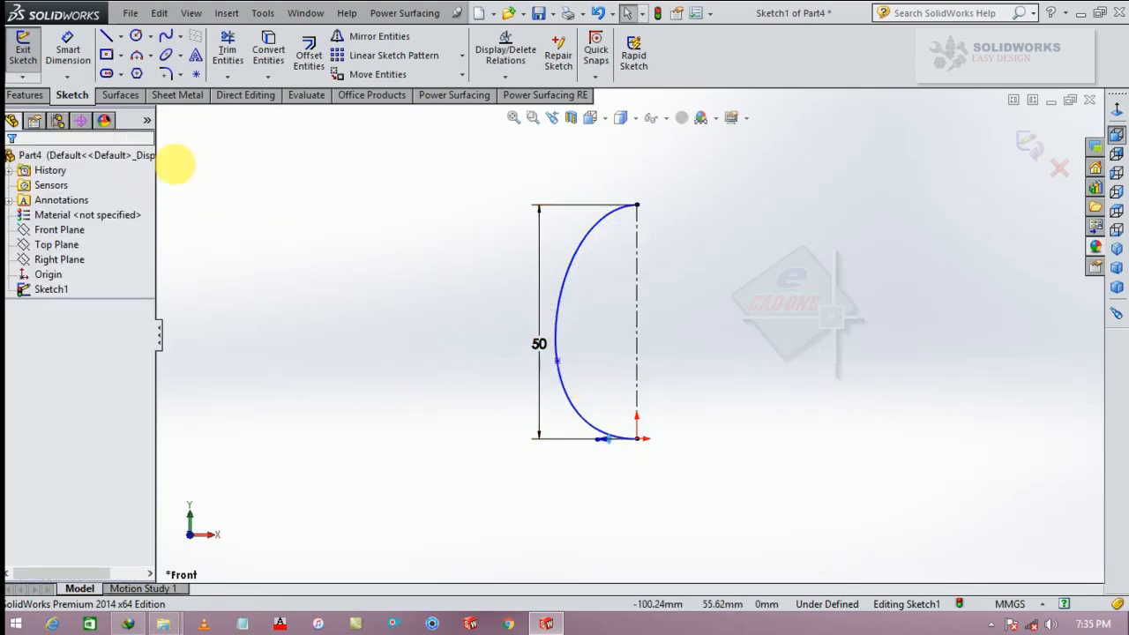
# Add a Horizontal relation to the tangent handle at the spline's lower end
pyautogui.click(76, 50)
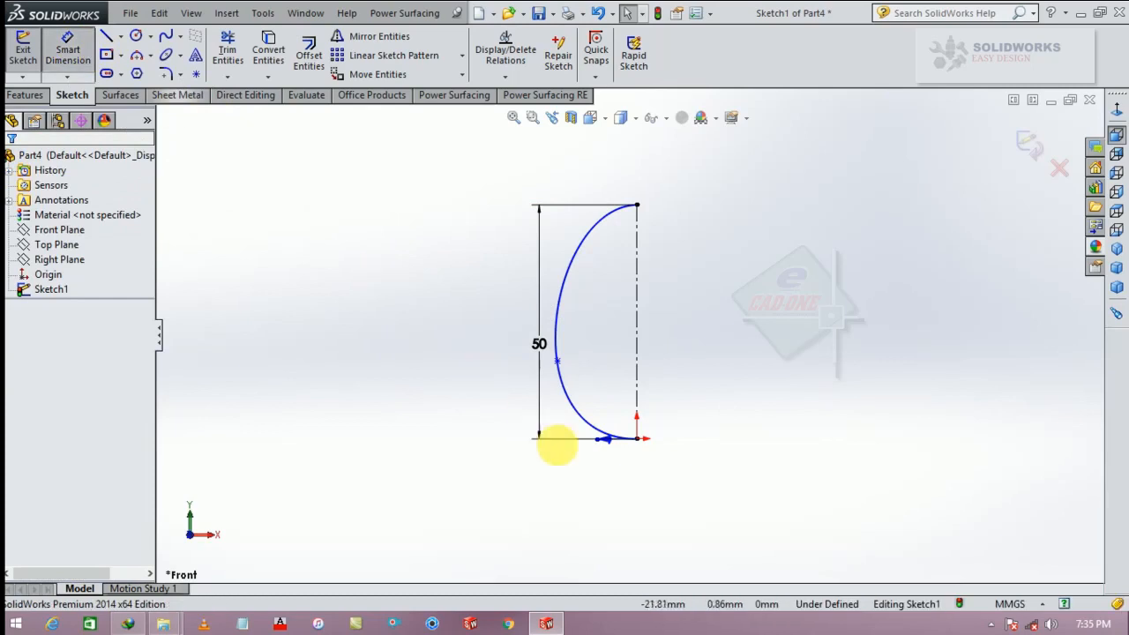
pyautogui.press('Escape')
pyautogui.click(603, 440)
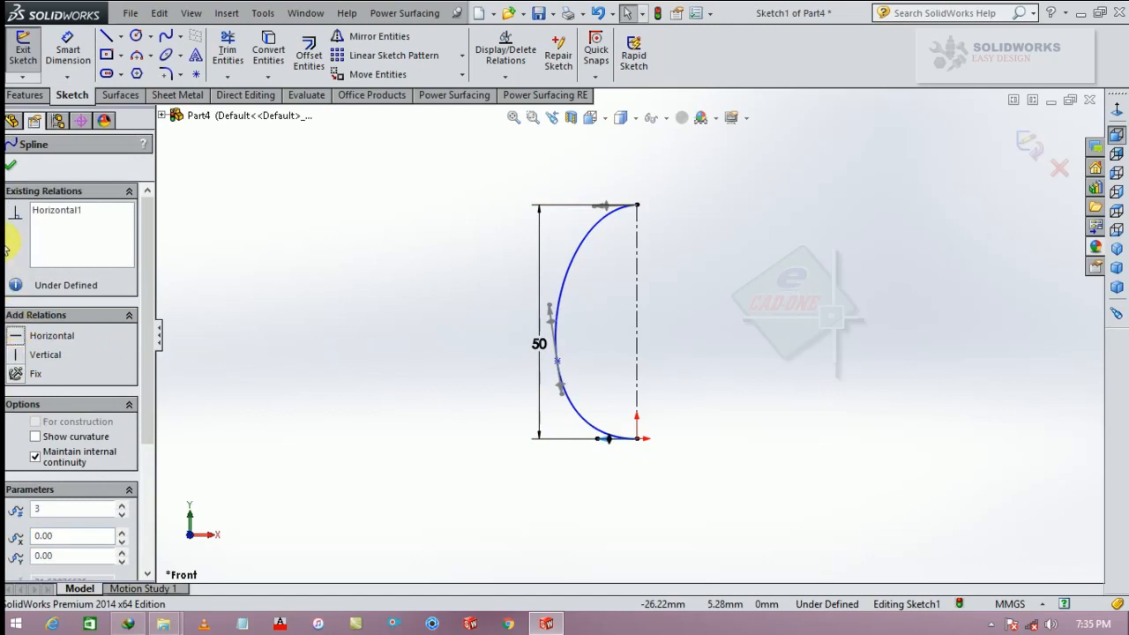
pyautogui.click(9, 168)
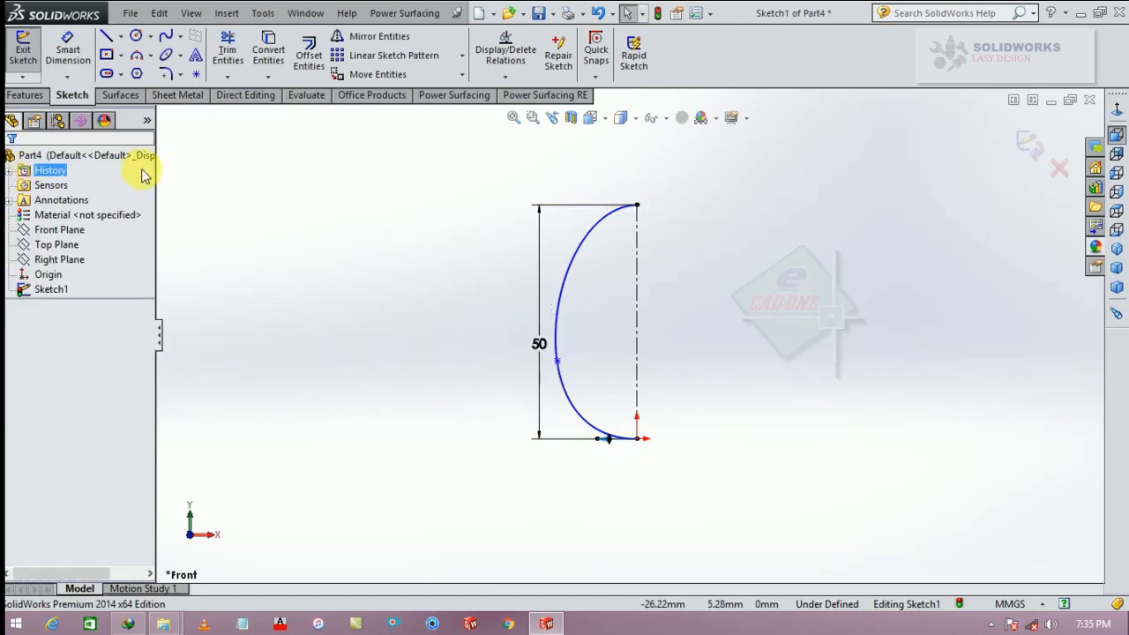
pyautogui.click(617, 211)
pyautogui.click(604, 212)
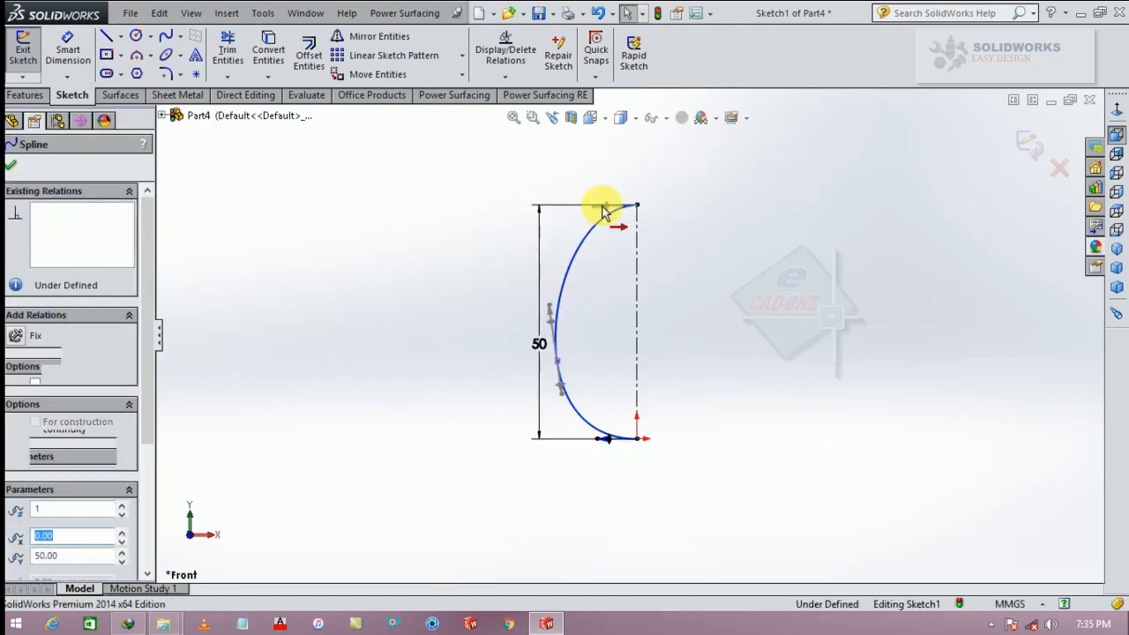
pyautogui.click(11, 166)
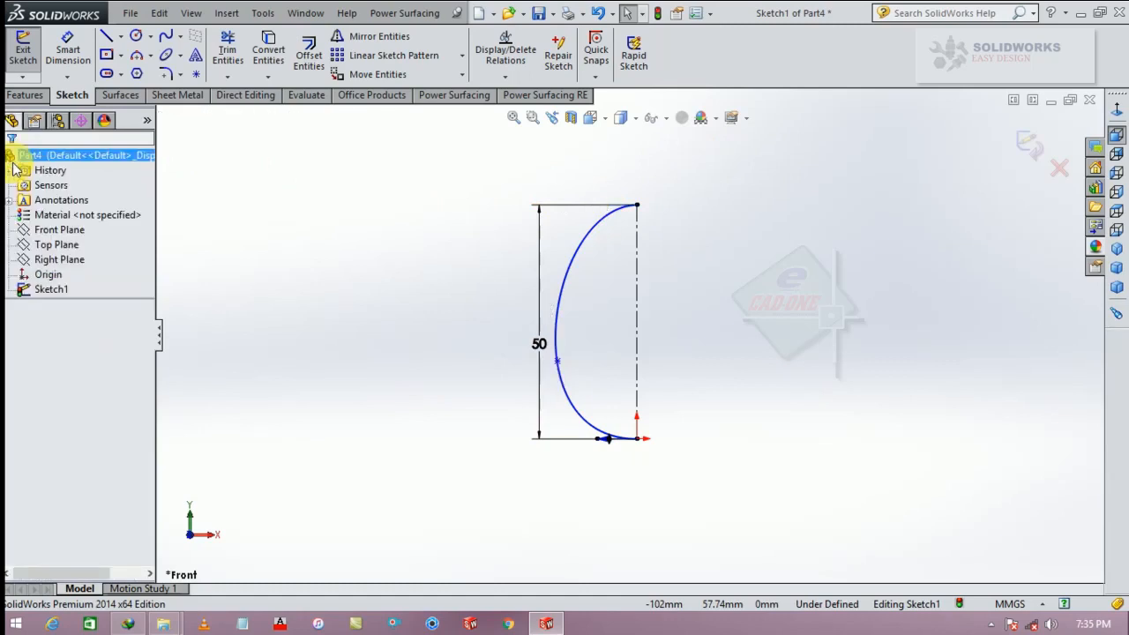
pyautogui.click(68, 53)
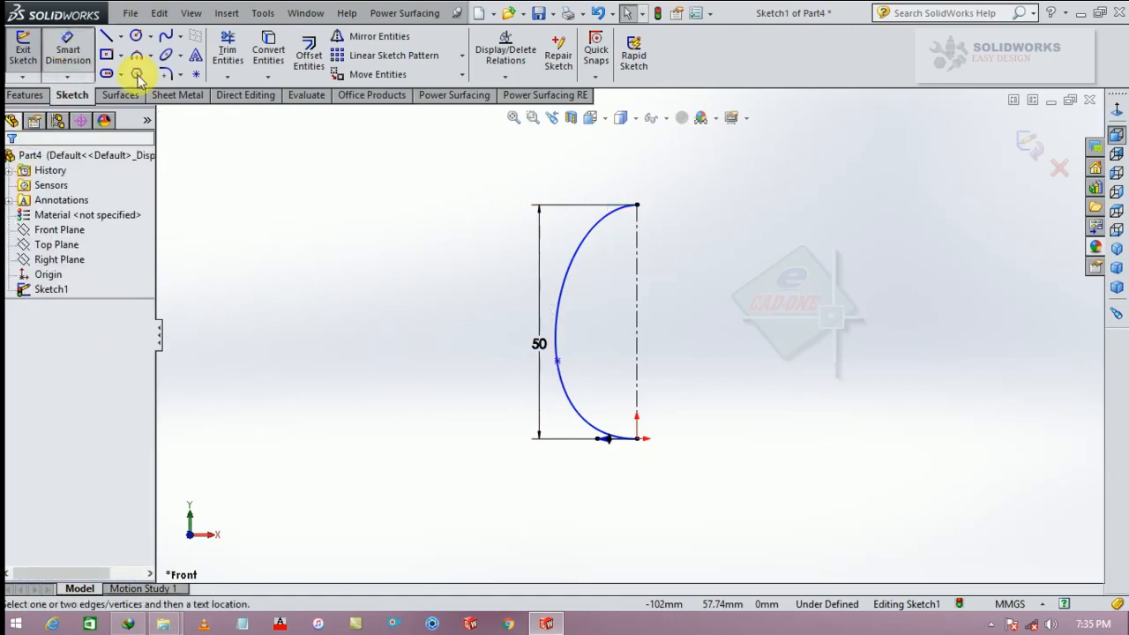
pyautogui.click(594, 237)
pyautogui.press('Escape')
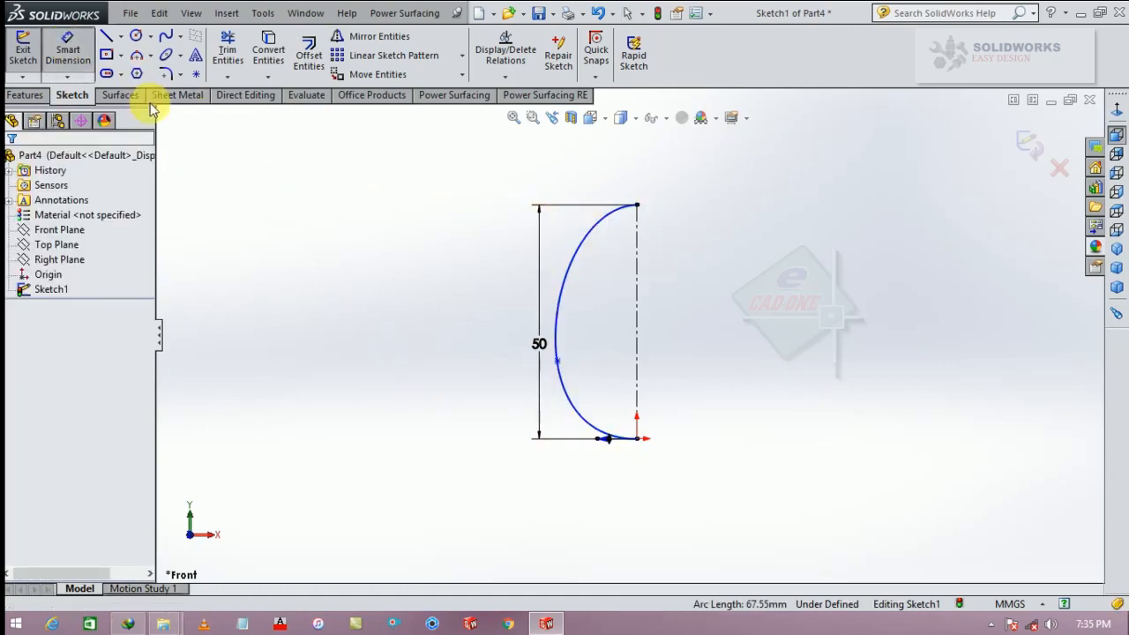
pyautogui.click(589, 246)
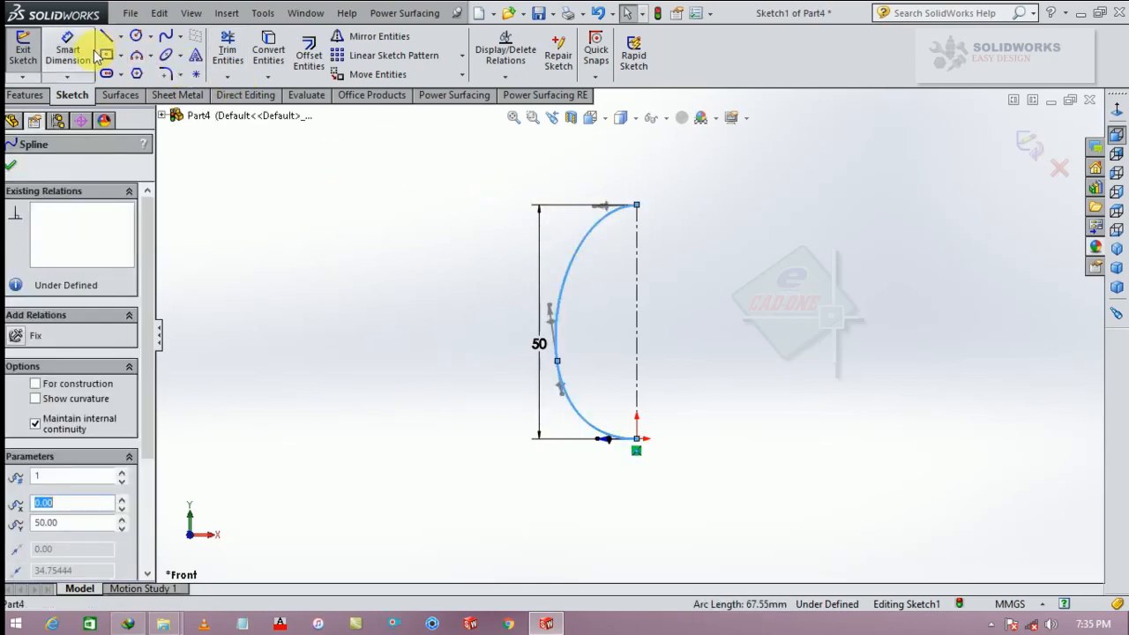
# Dimension the tangent handle at the spline's upper end to 35 mm, placing the value above the profile
pyautogui.click(68, 53)
pyautogui.click(596, 245)
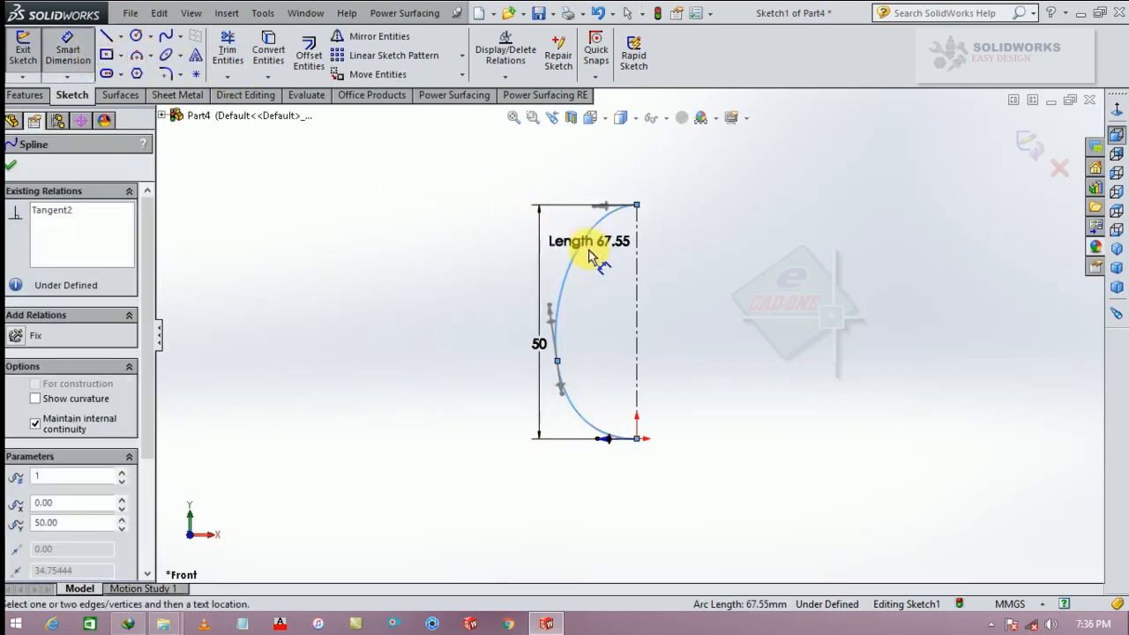
pyautogui.press('Escape')
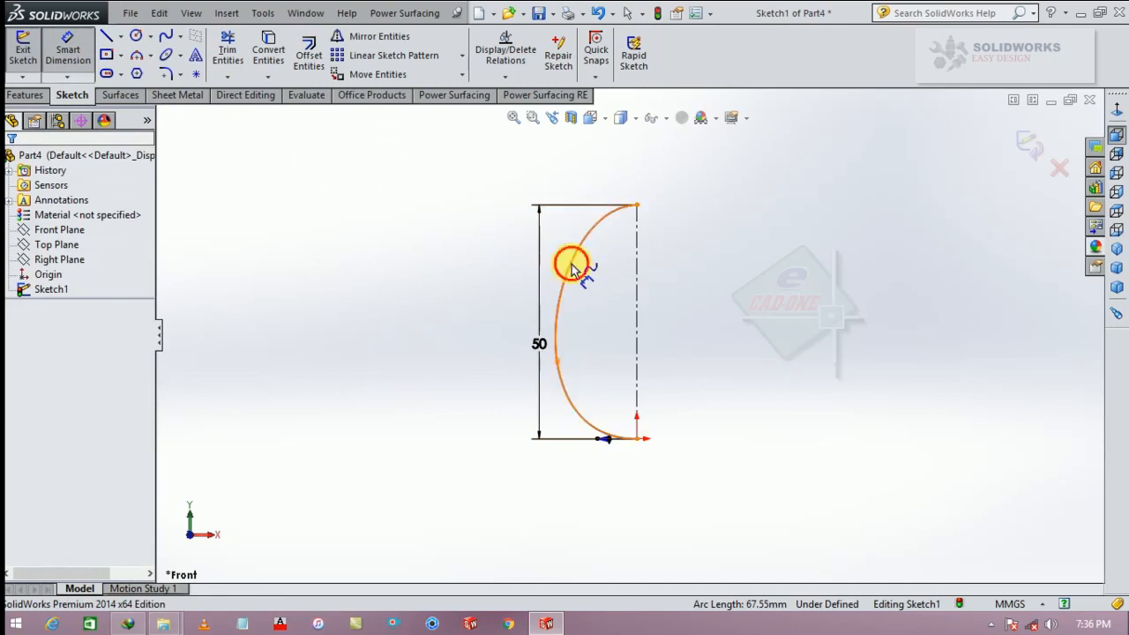
pyautogui.click(572, 268)
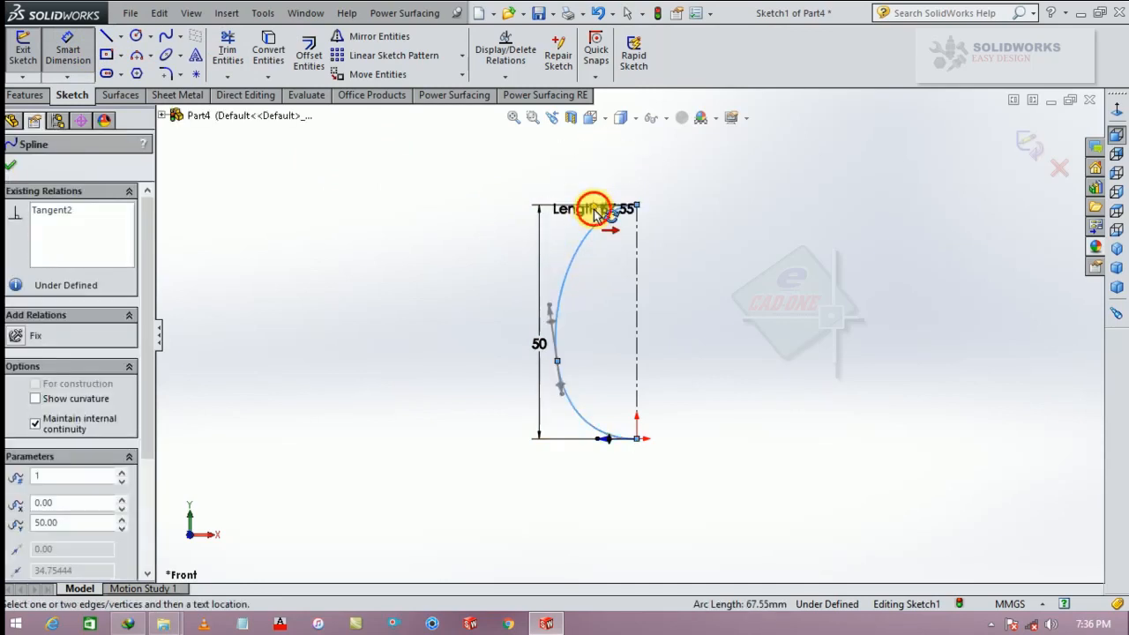
pyautogui.click(625, 166)
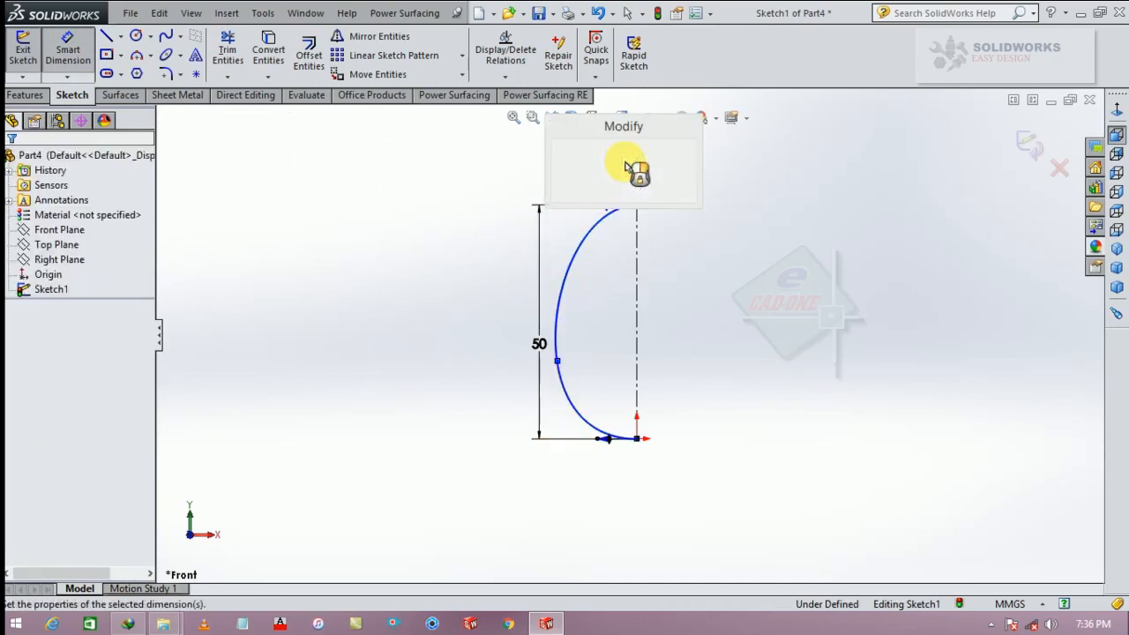
pyautogui.write('35')
pyautogui.press('Return')
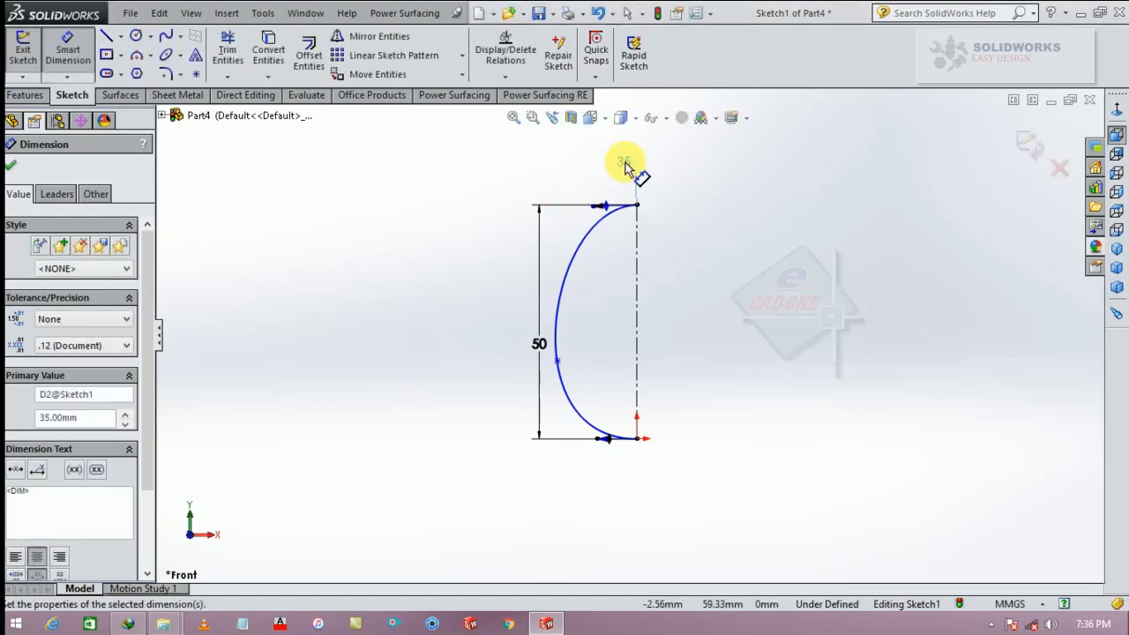
# Dimension the tangent handle at the spline's lower end to 35 mm, placing the value below the profile
pyautogui.click(599, 444)
pyautogui.click(586, 491)
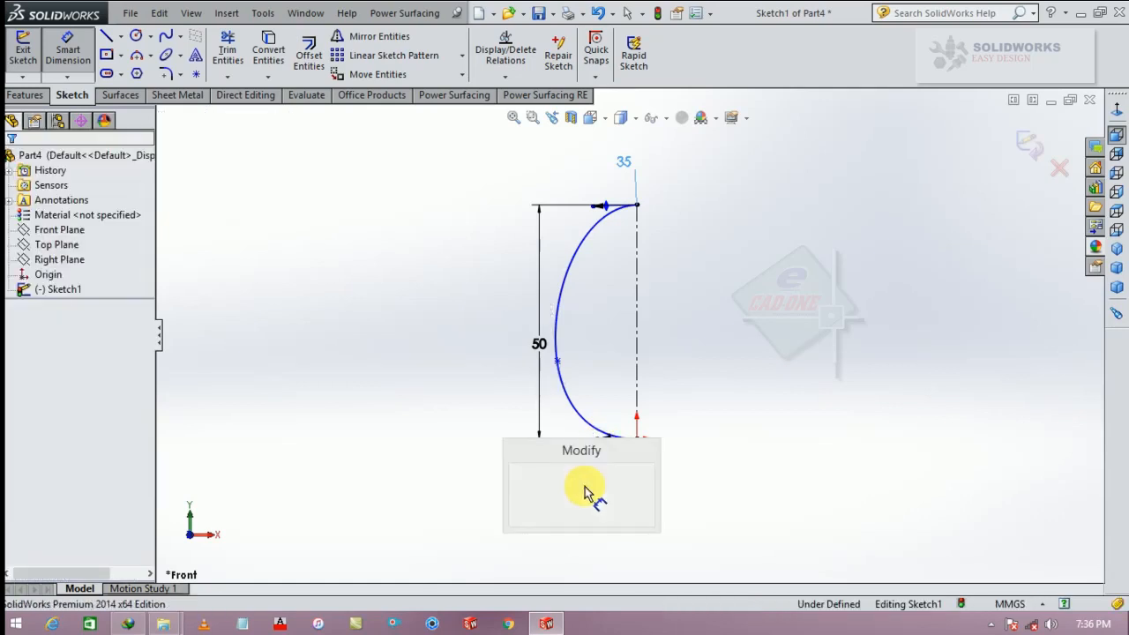
pyautogui.write('35')
pyautogui.press('Return')
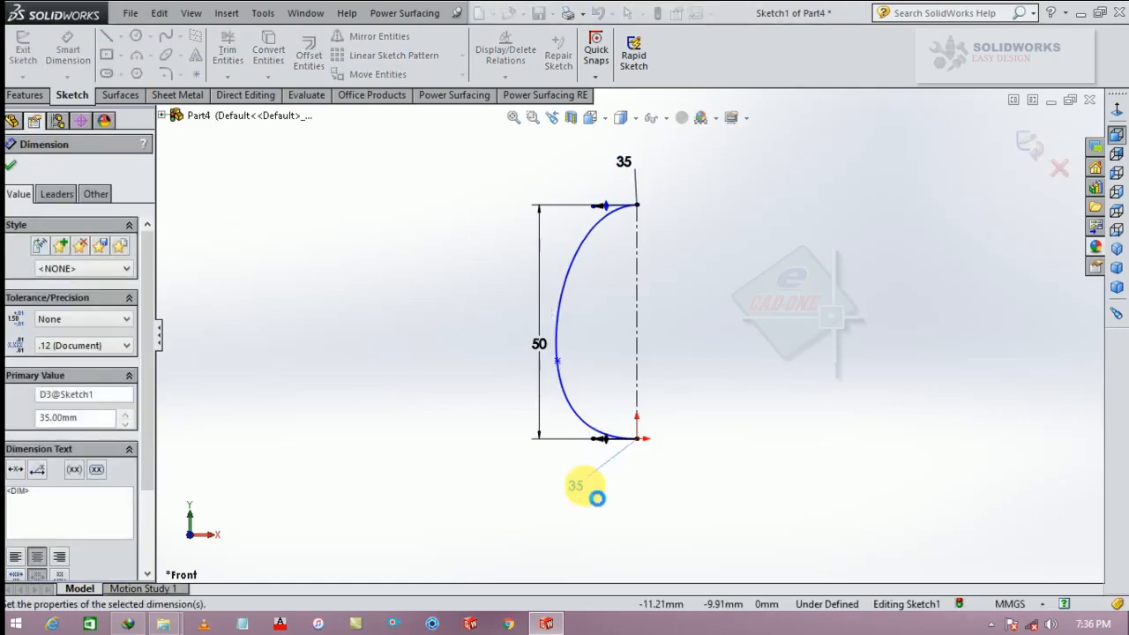
pyautogui.click(11, 167)
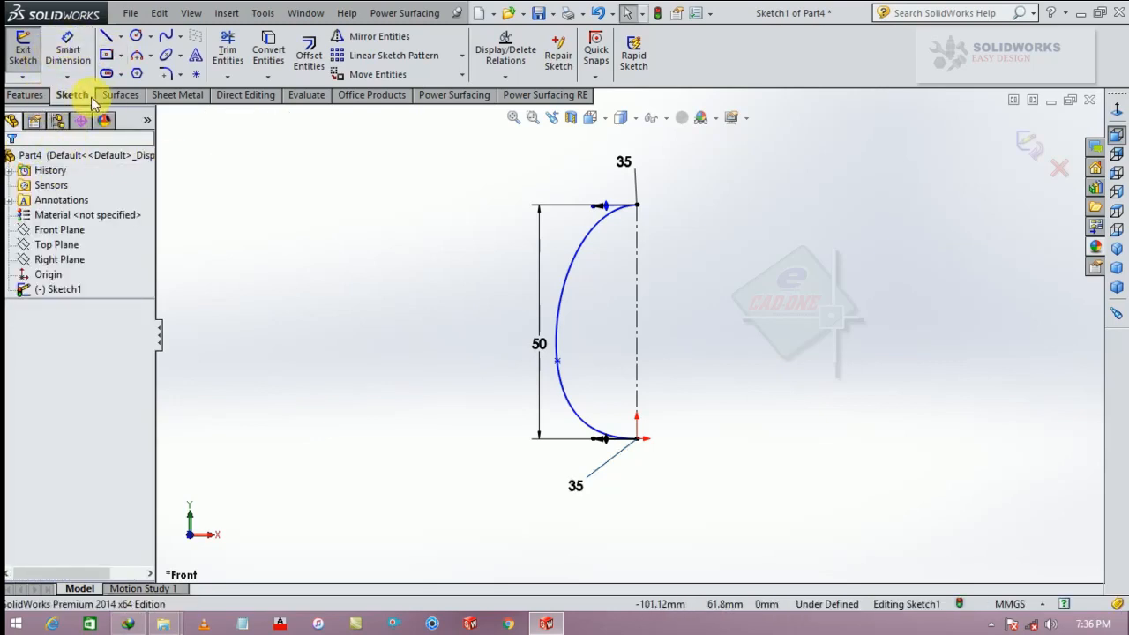
# Create a revolved surface by turning the spline profile 360 degrees about the vertical centerline
pyautogui.click(120, 94)
pyautogui.click(85, 57)
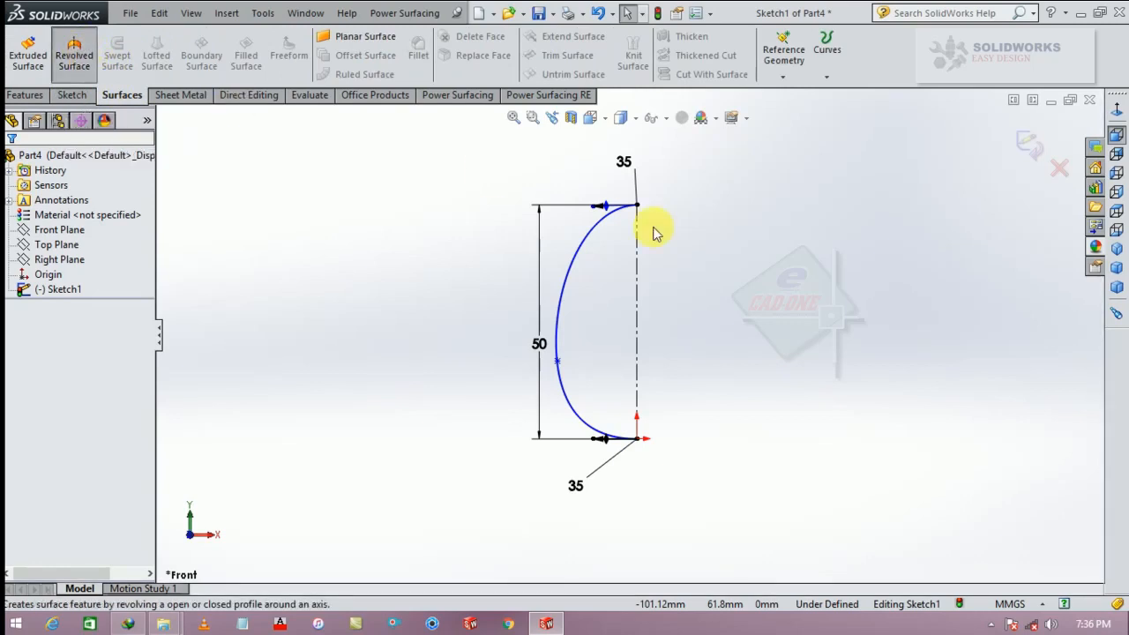
pyautogui.click(678, 289)
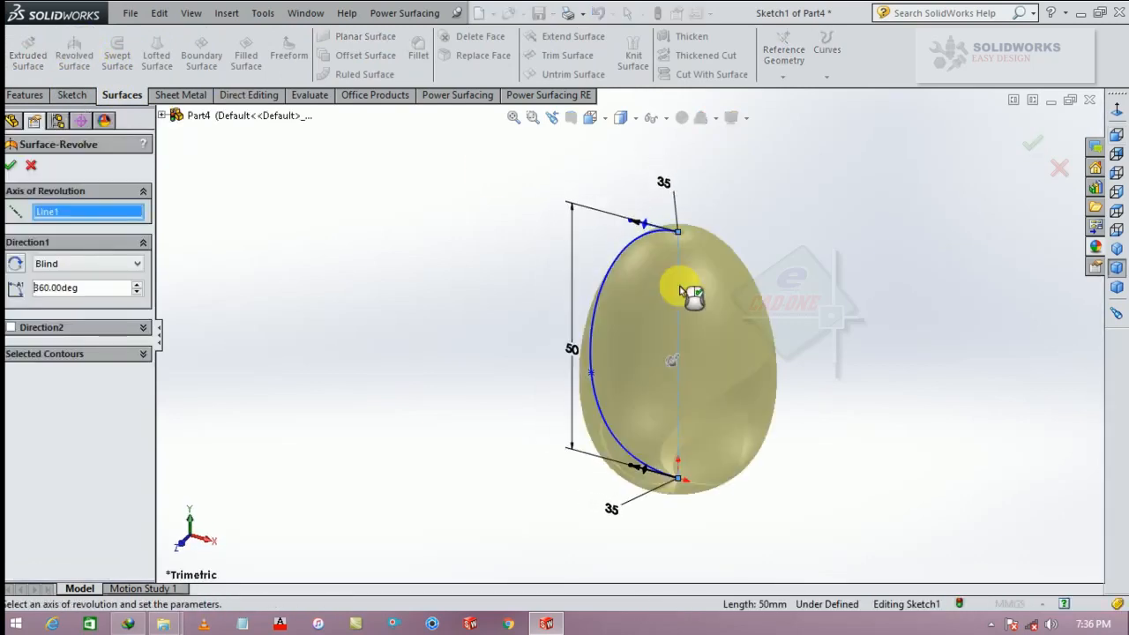
pyautogui.click(14, 167)
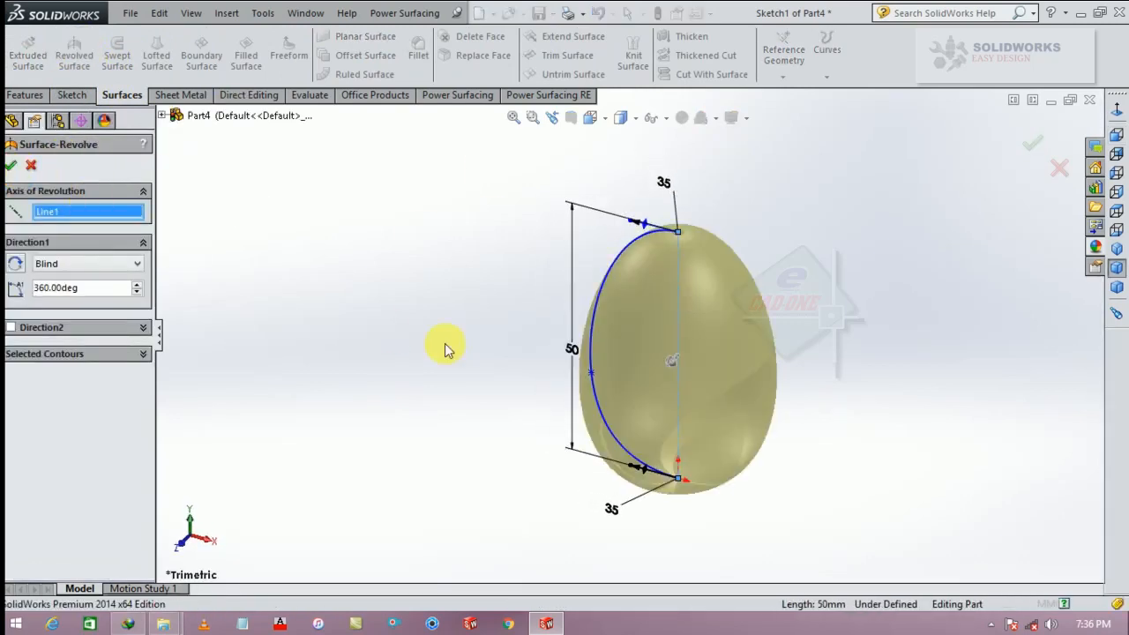
pyautogui.hotkey('ctrl', '1')
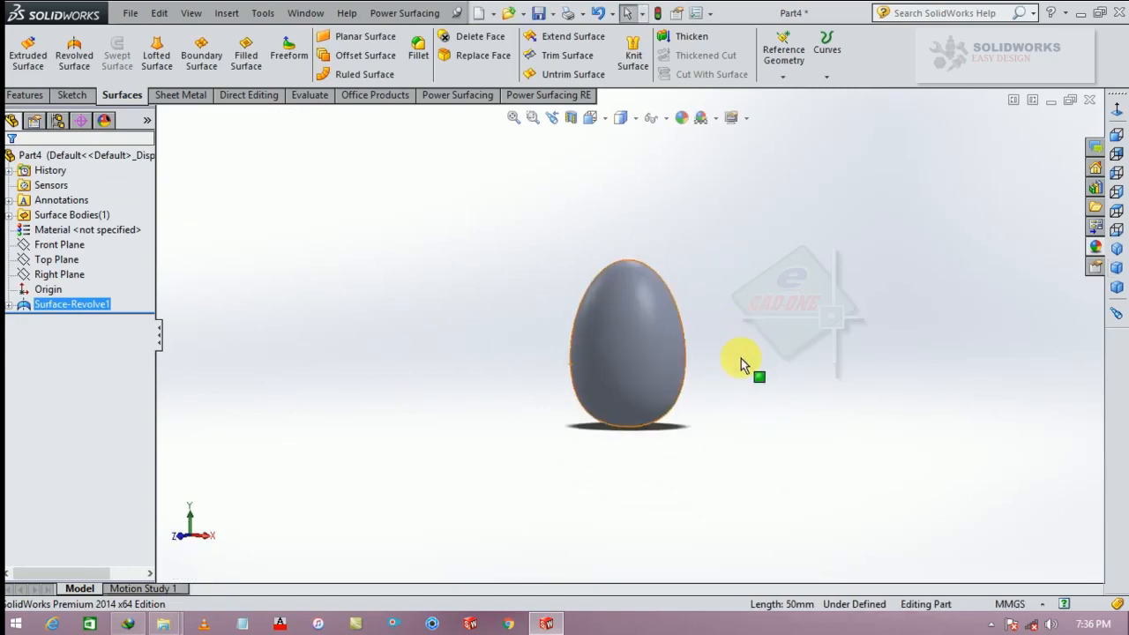
# Open a new sketch on the Front Plane and face it straight on
pyautogui.click(56, 230)
pyautogui.click(56, 259)
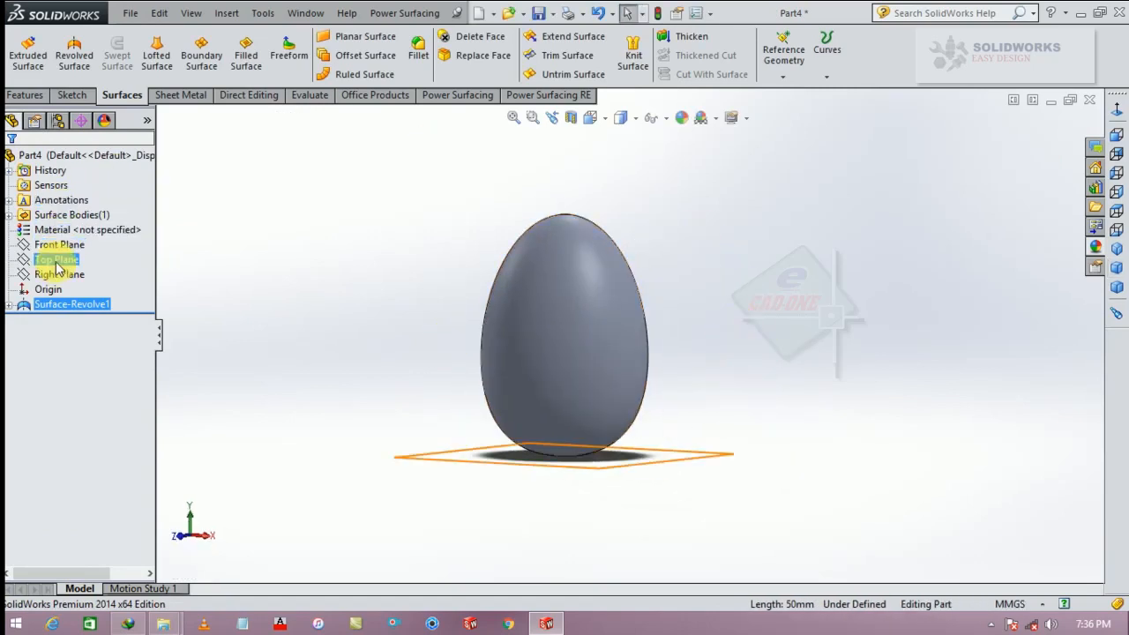
pyautogui.click(58, 244)
pyautogui.click(75, 220)
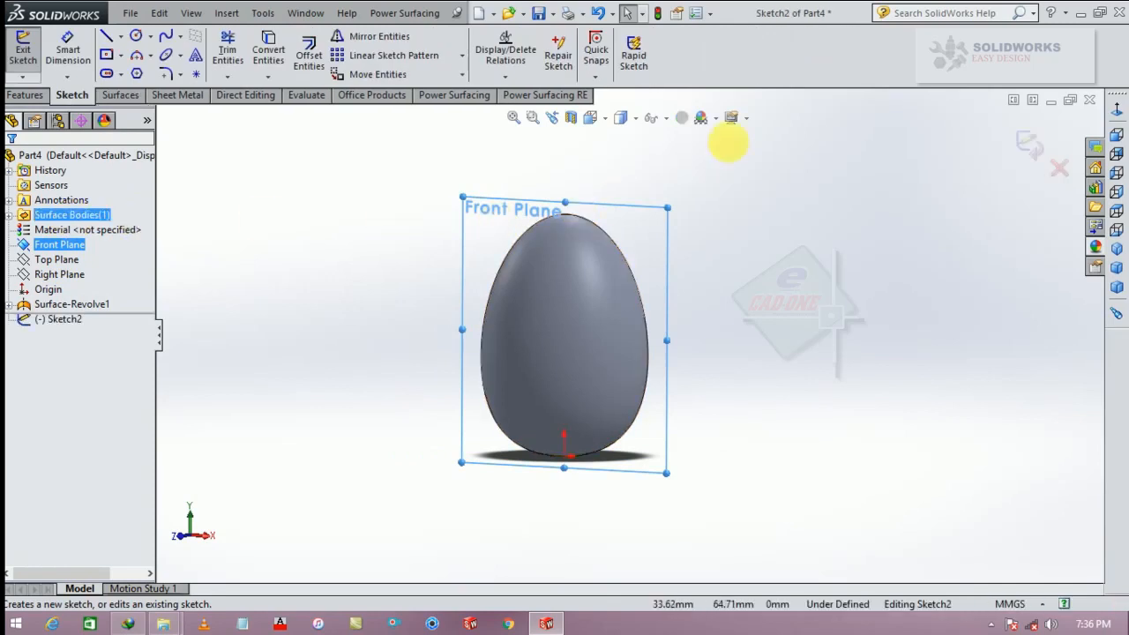
pyautogui.click(1117, 108)
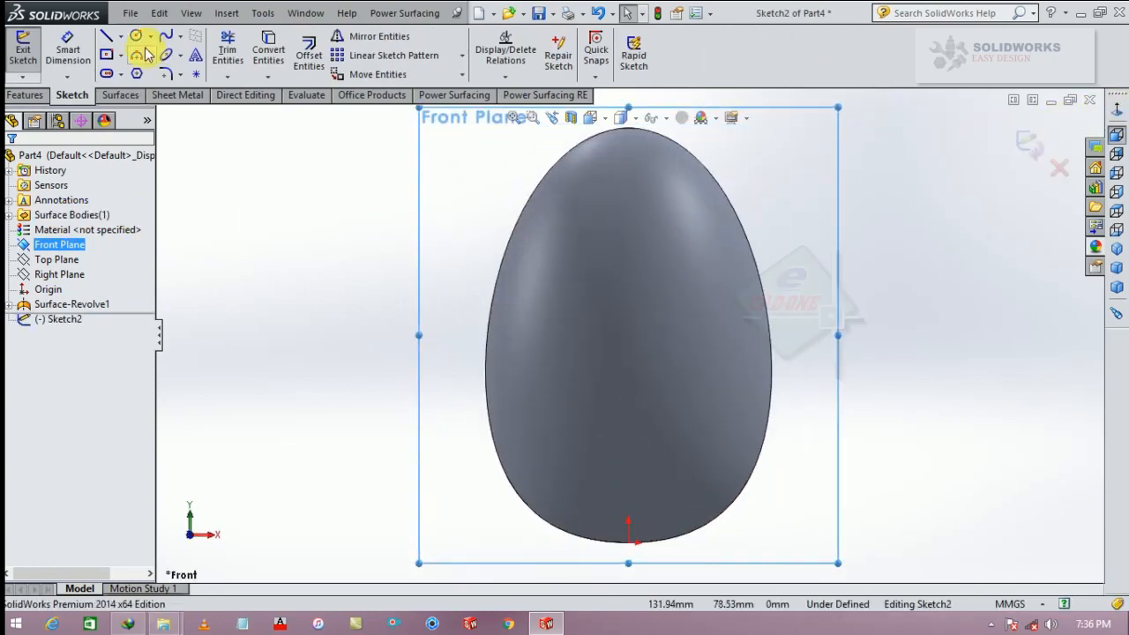
# Sketch a continuous zigzag of short lines across the egg just above mid-height, extending past its outline on both sides
pyautogui.click(110, 39)
pyautogui.click(368, 347)
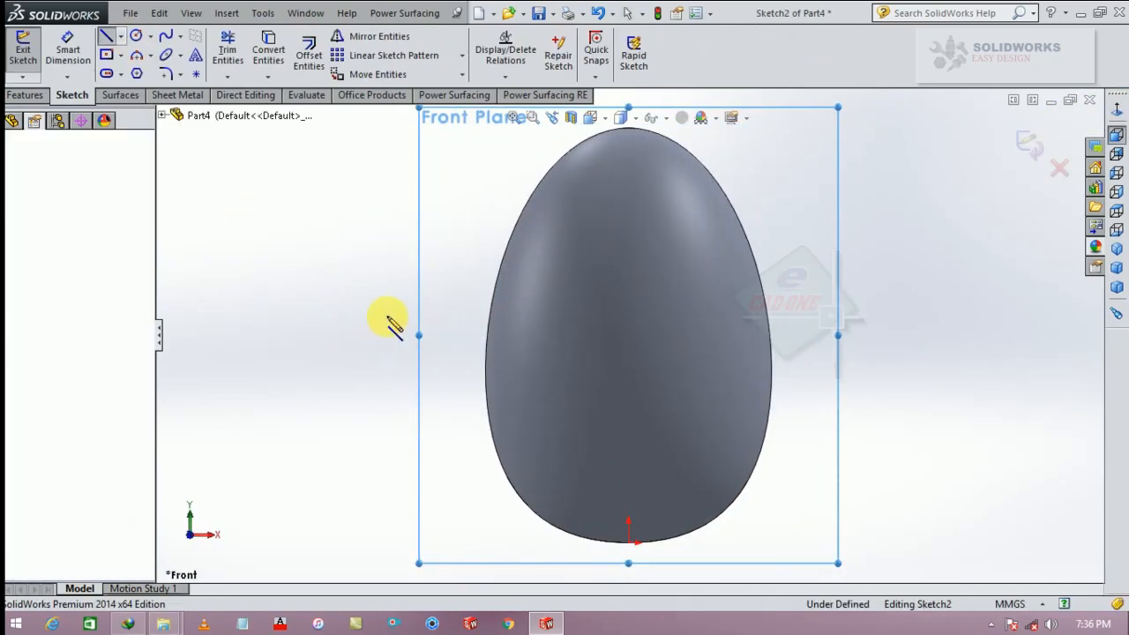
pyautogui.click(387, 316)
pyautogui.doubleClick(395, 349)
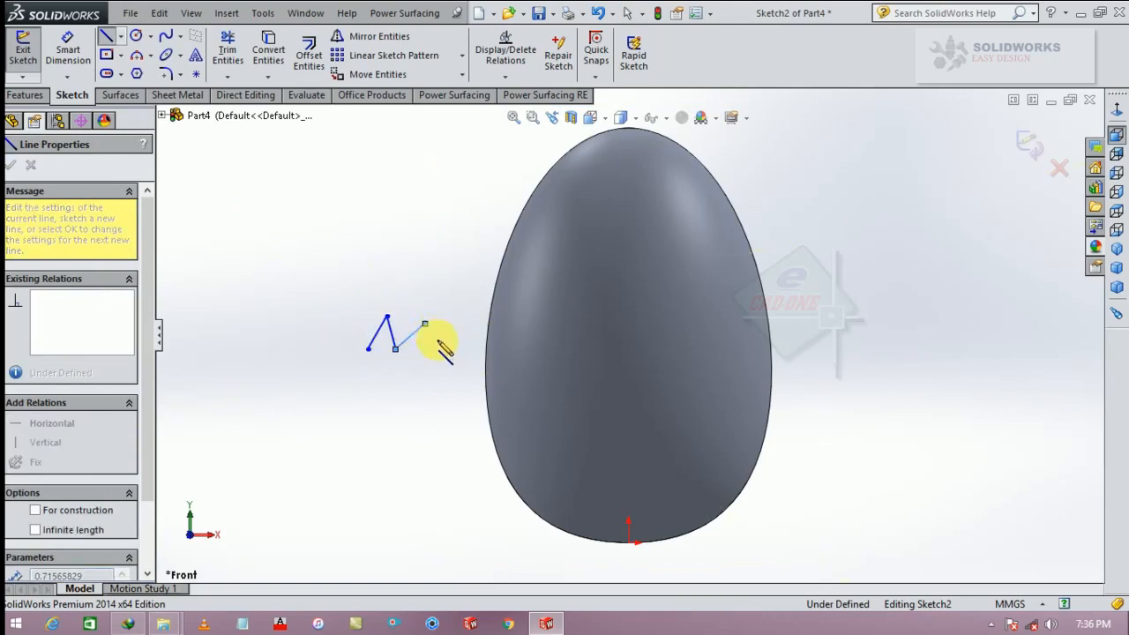
pyautogui.click(436, 337)
pyautogui.click(454, 320)
pyautogui.click(471, 339)
pyautogui.click(489, 324)
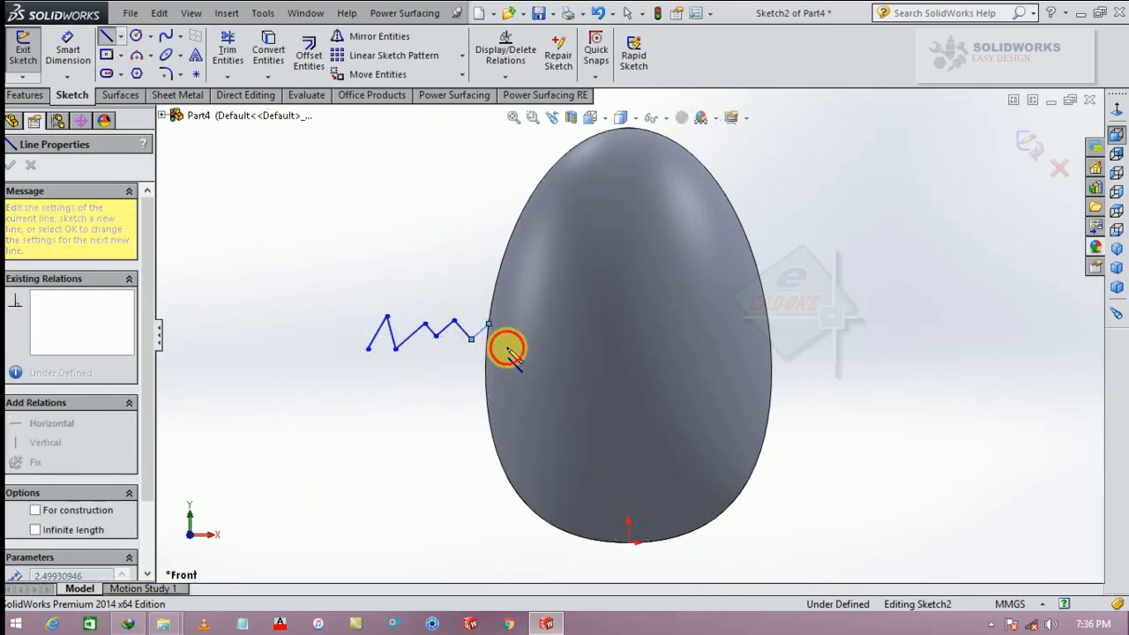
pyautogui.click(511, 348)
pyautogui.click(533, 330)
pyautogui.click(565, 349)
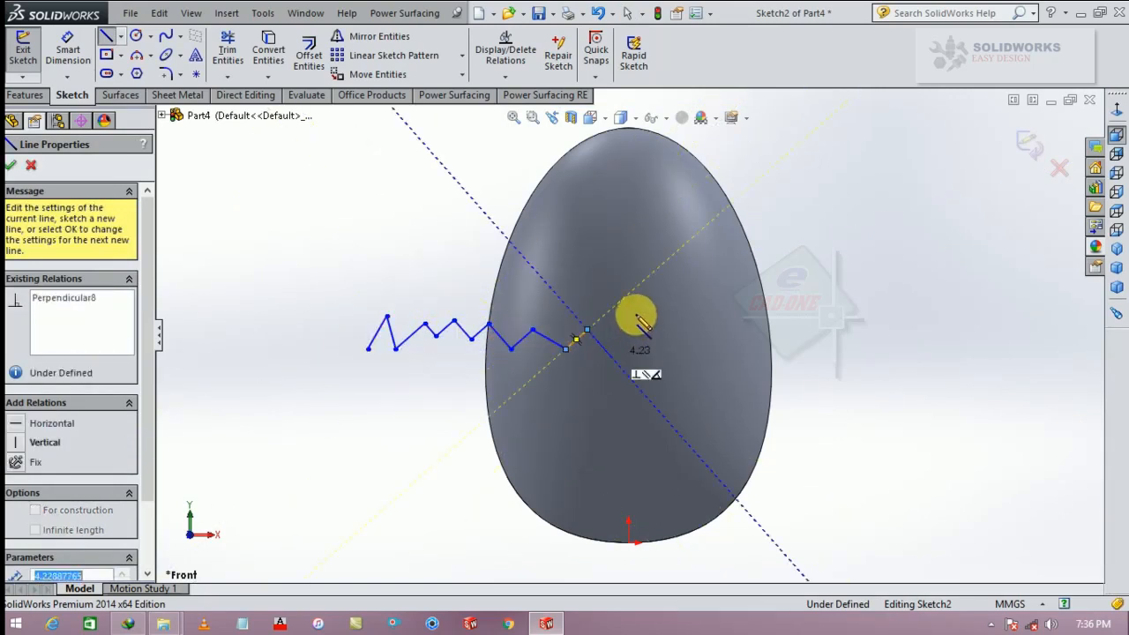
pyautogui.click(587, 330)
pyautogui.click(611, 355)
pyautogui.click(633, 315)
pyautogui.click(682, 342)
pyautogui.click(708, 319)
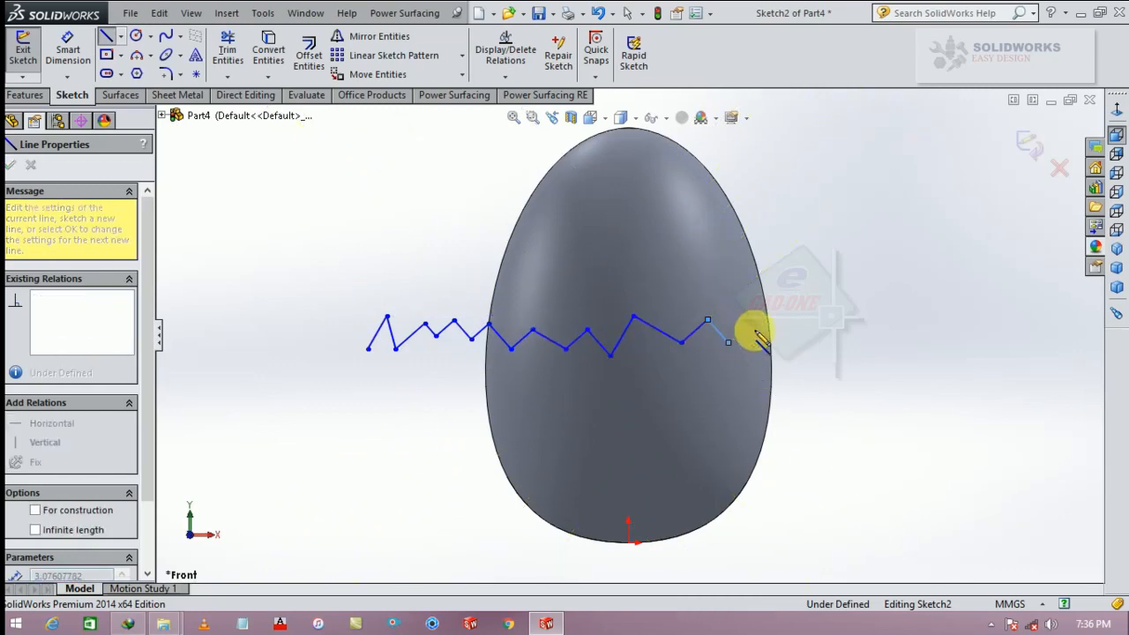
pyautogui.click(729, 342)
pyautogui.click(746, 326)
pyautogui.click(764, 343)
pyautogui.click(794, 315)
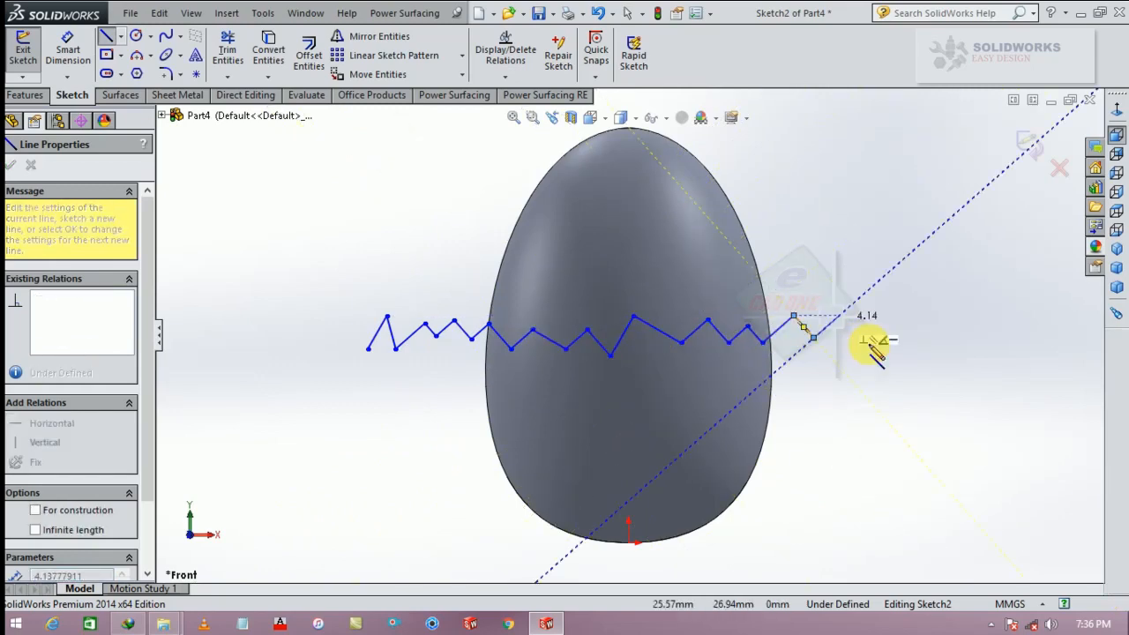
pyautogui.click(813, 337)
pyautogui.click(839, 315)
pyautogui.doubleClick(865, 342)
pyautogui.press('Escape')
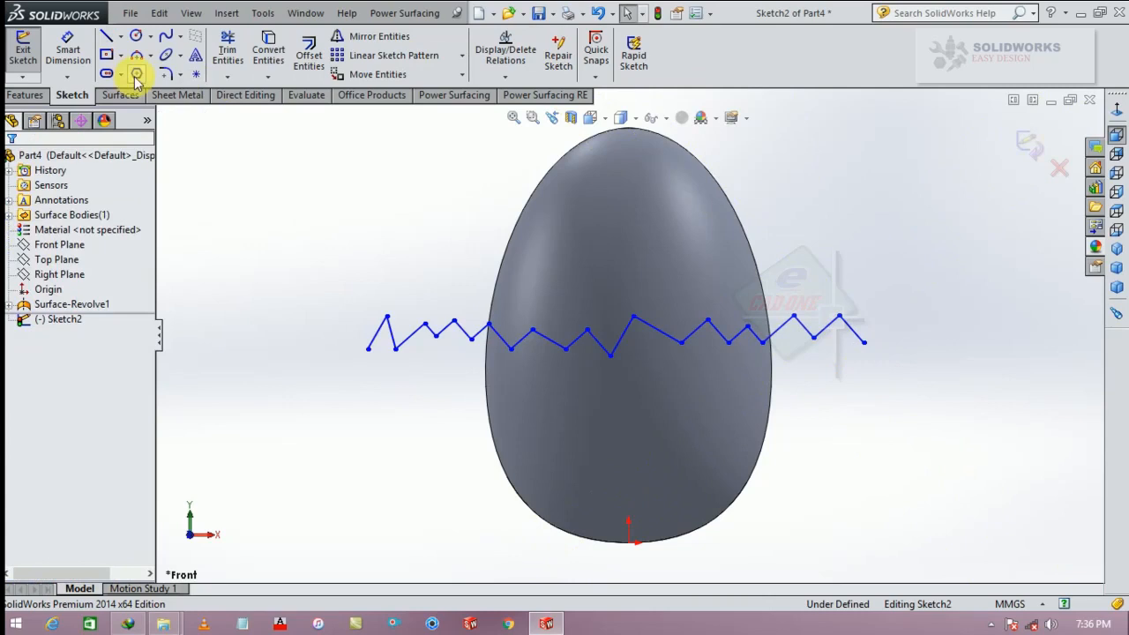
# Project the zigzag sketch onto the egg's face as a split line in both directions
pyautogui.click(32, 97)
pyautogui.click(700, 55)
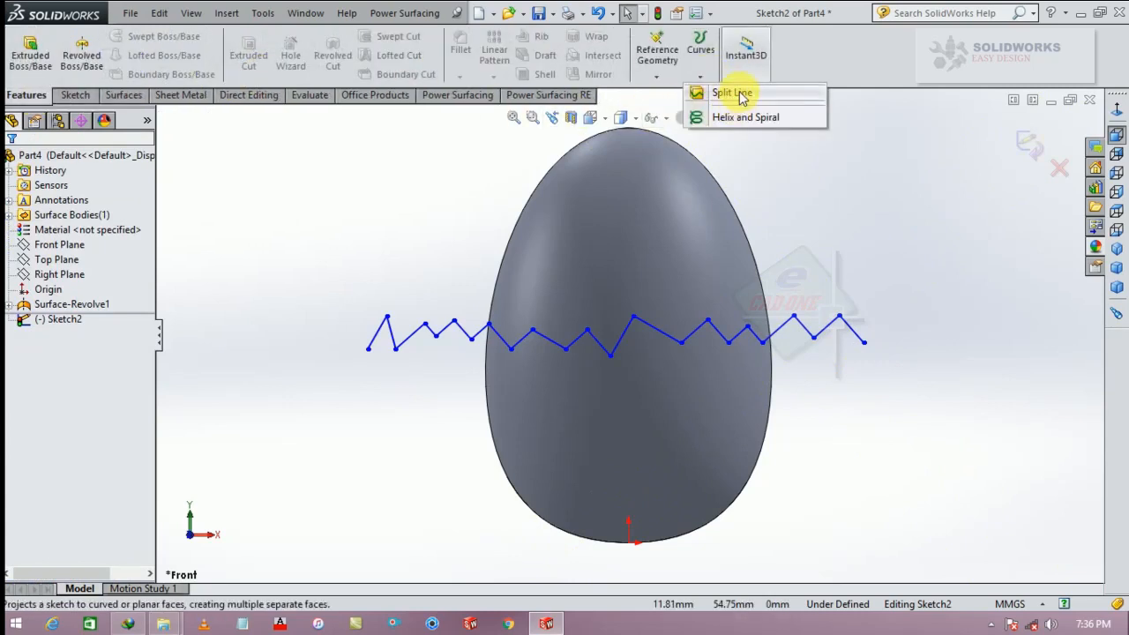
pyautogui.click(737, 93)
pyautogui.click(646, 216)
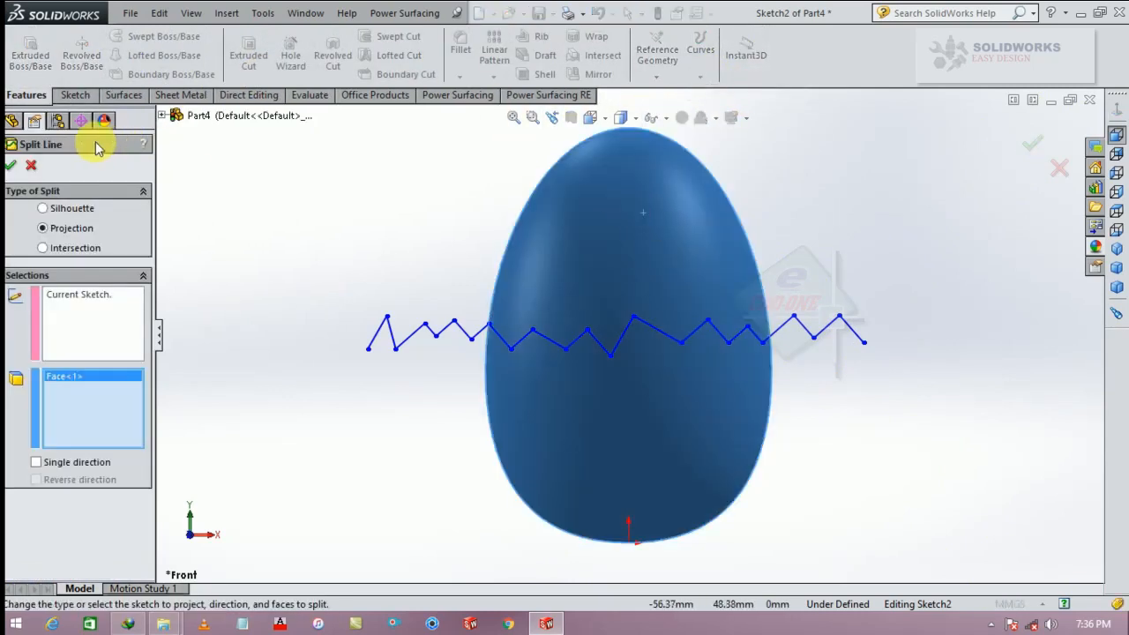
pyautogui.click(11, 166)
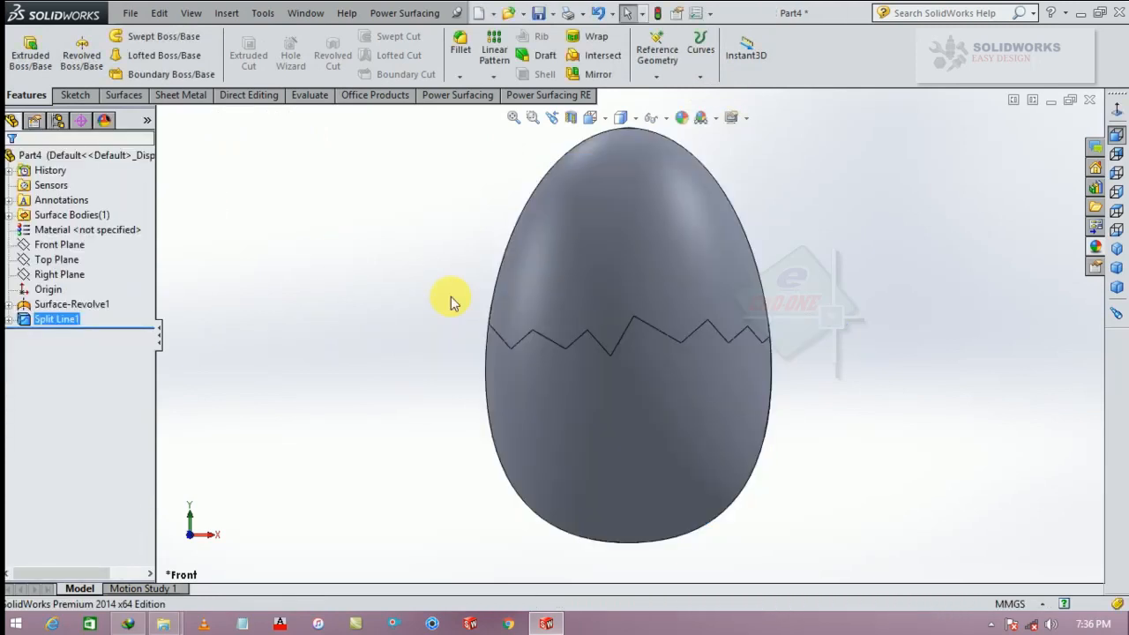
pyautogui.click(451, 302)
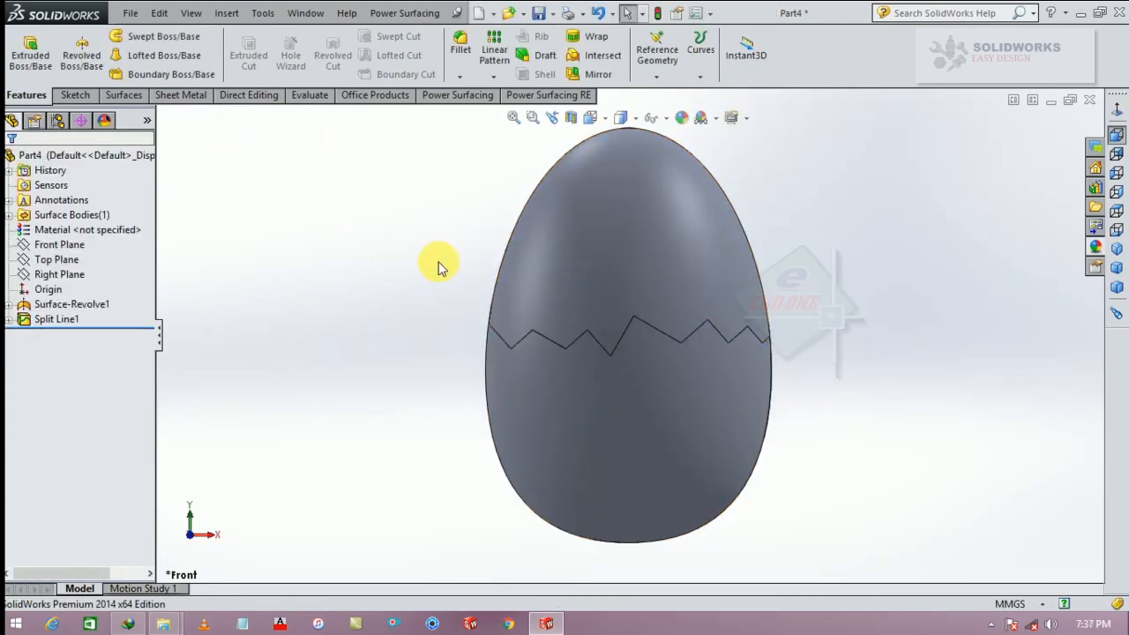
# Make one copy of the split egg surface body in place with Move/Copy, with no translation
pyautogui.click(226, 13)
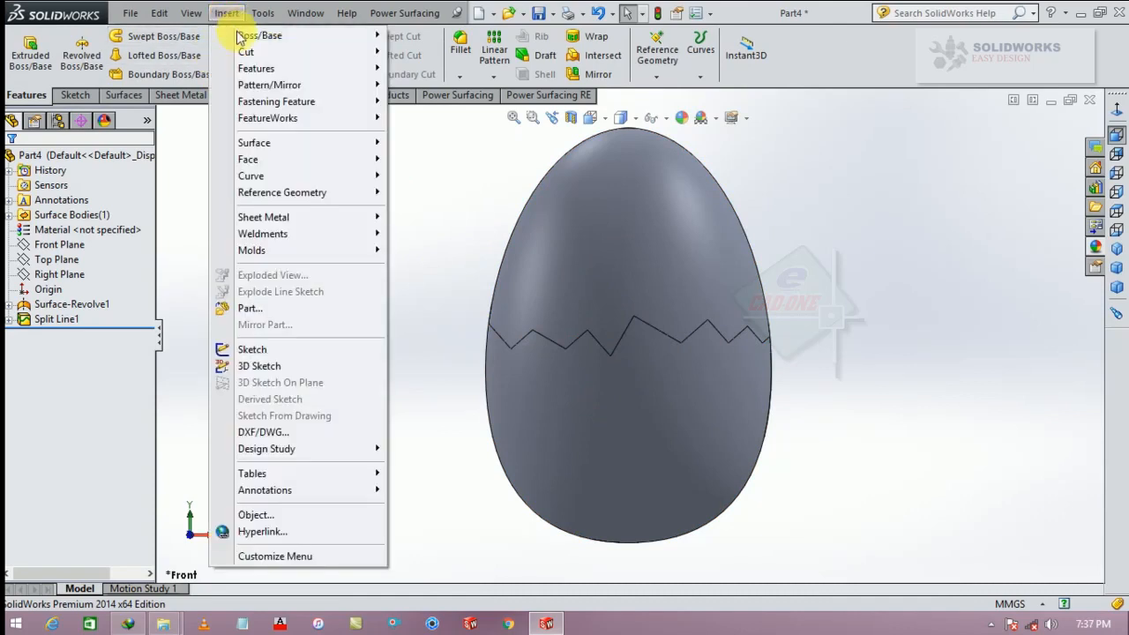
pyautogui.moveTo(255, 68)
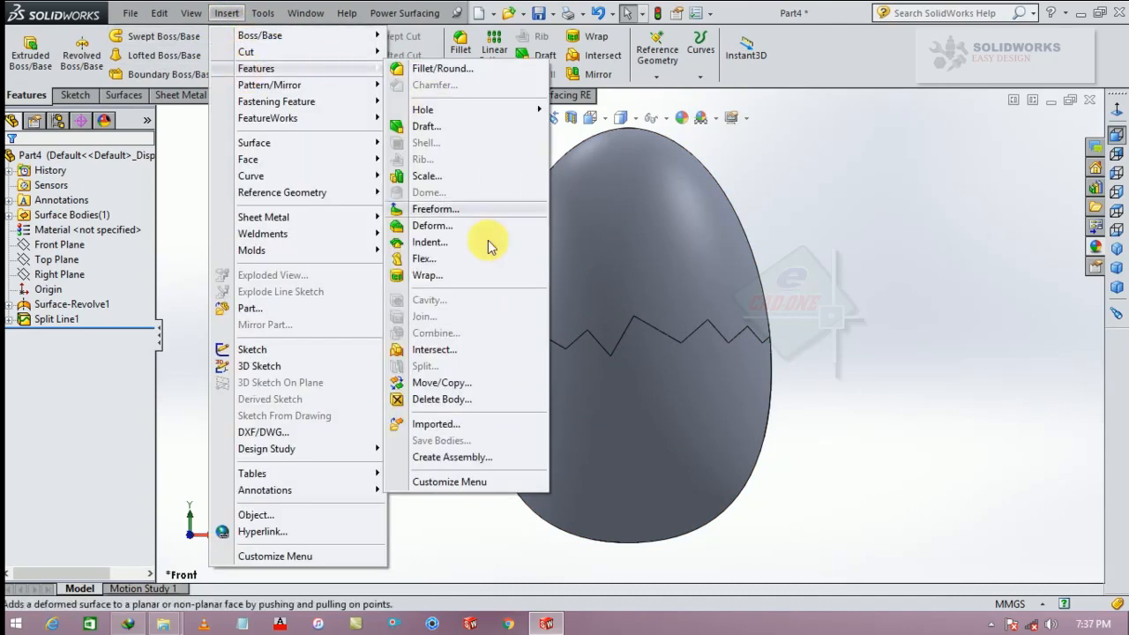
pyautogui.click(461, 383)
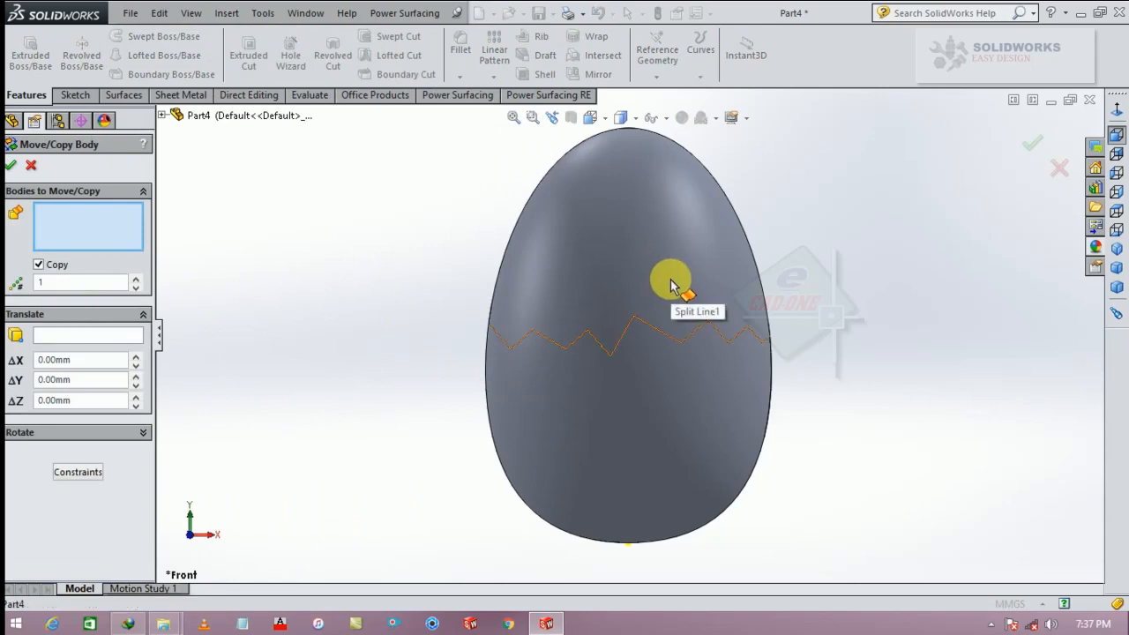
pyautogui.click(668, 284)
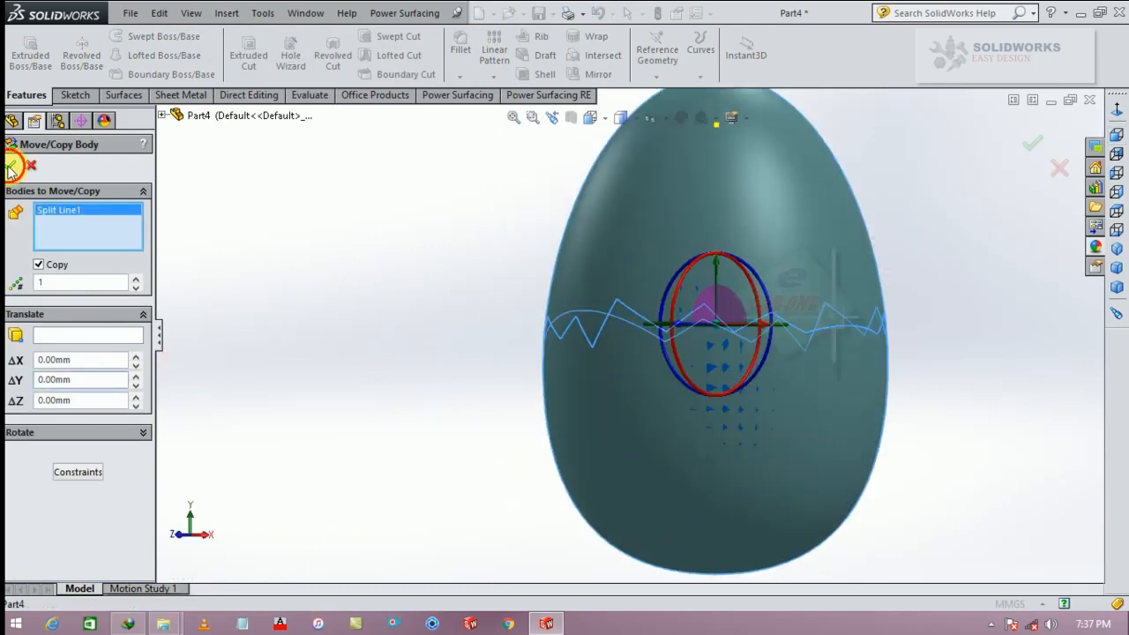
pyautogui.click(10, 165)
pyautogui.click(620, 321)
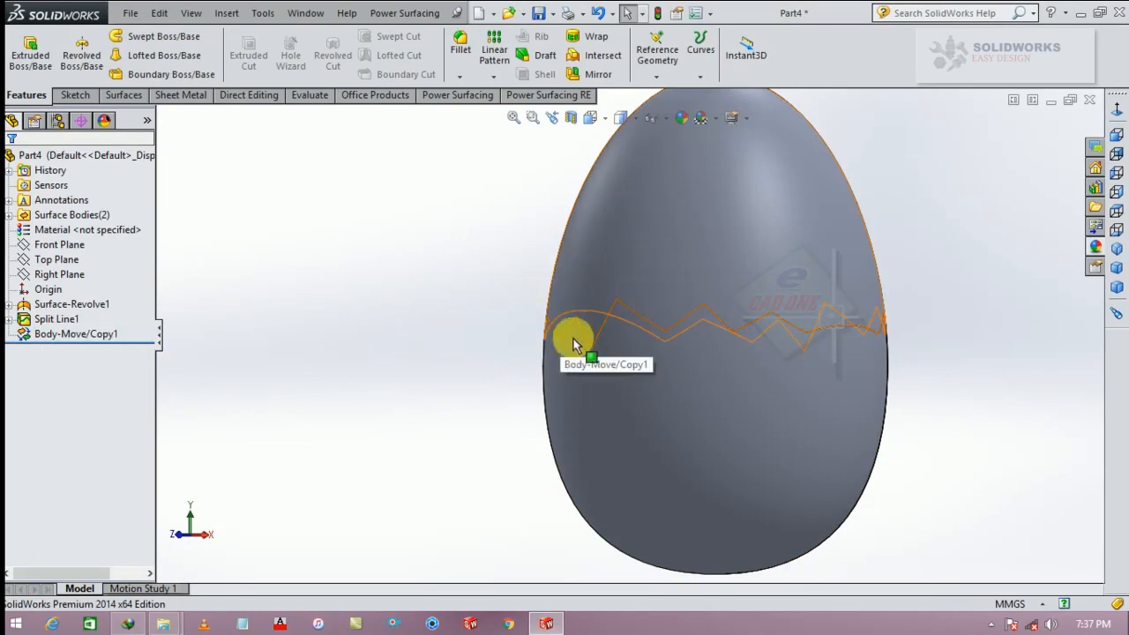
# Move the original split egg body straight up along Y by about 18.6 mm without copying it
pyautogui.scroll(2, 557, 334)
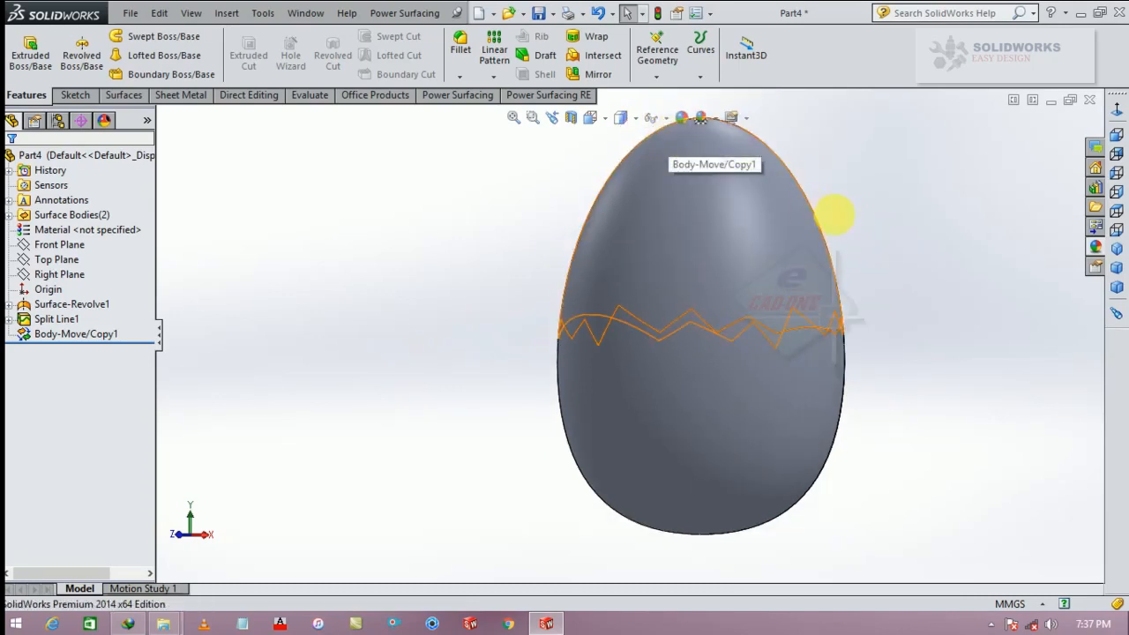
pyautogui.scroll(-1, 840, 219)
pyautogui.scroll(1, 840, 219)
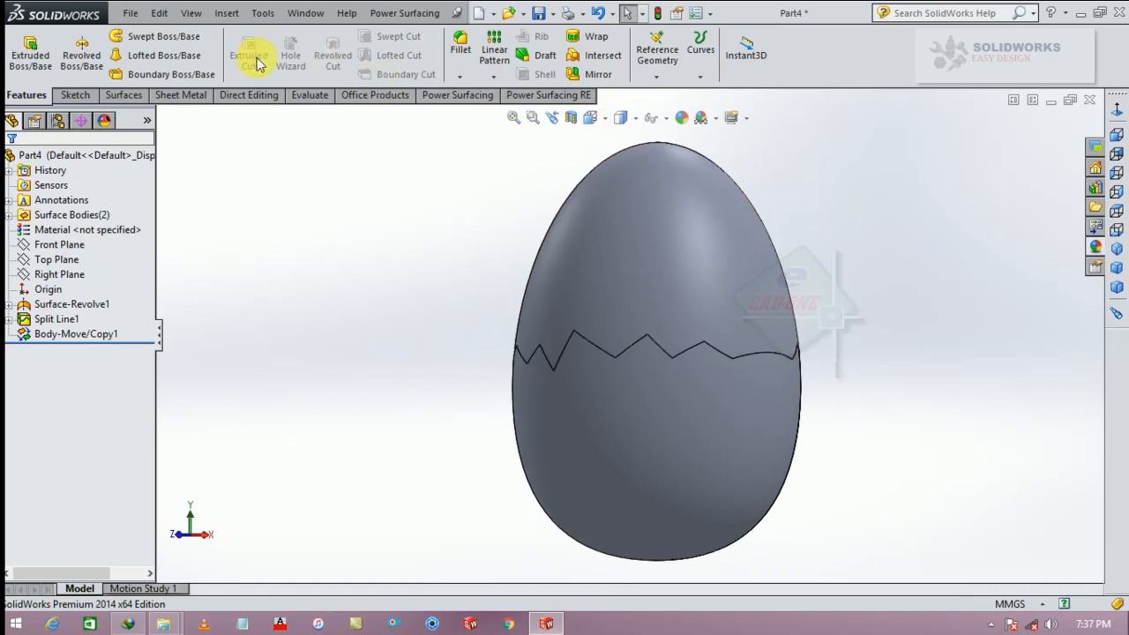
pyautogui.click(227, 13)
pyautogui.moveTo(256, 69)
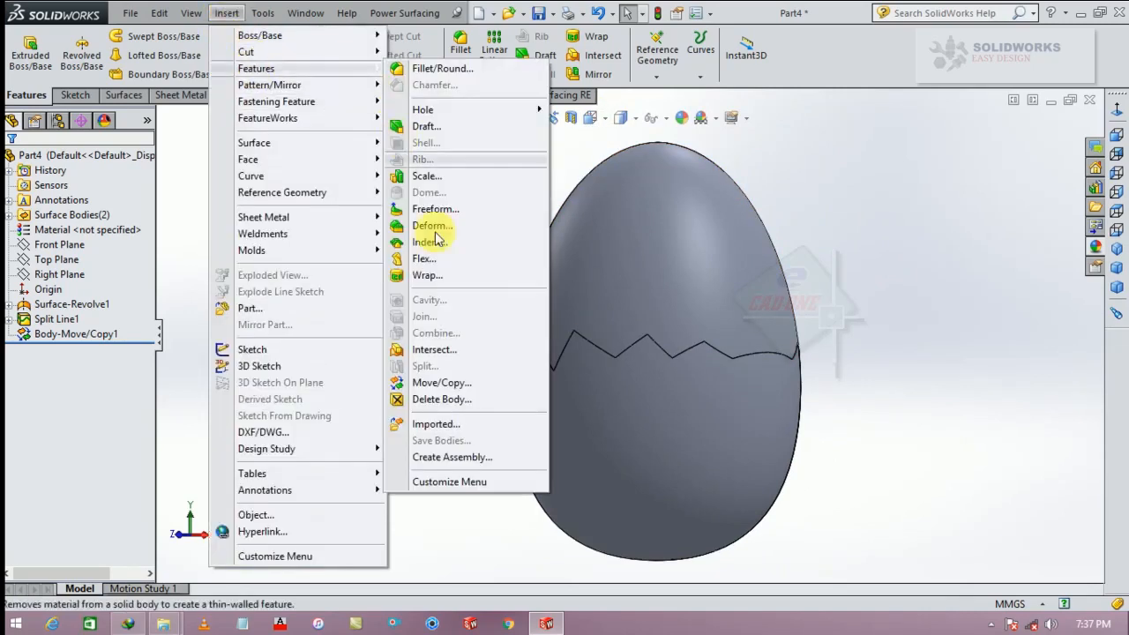
pyautogui.click(441, 383)
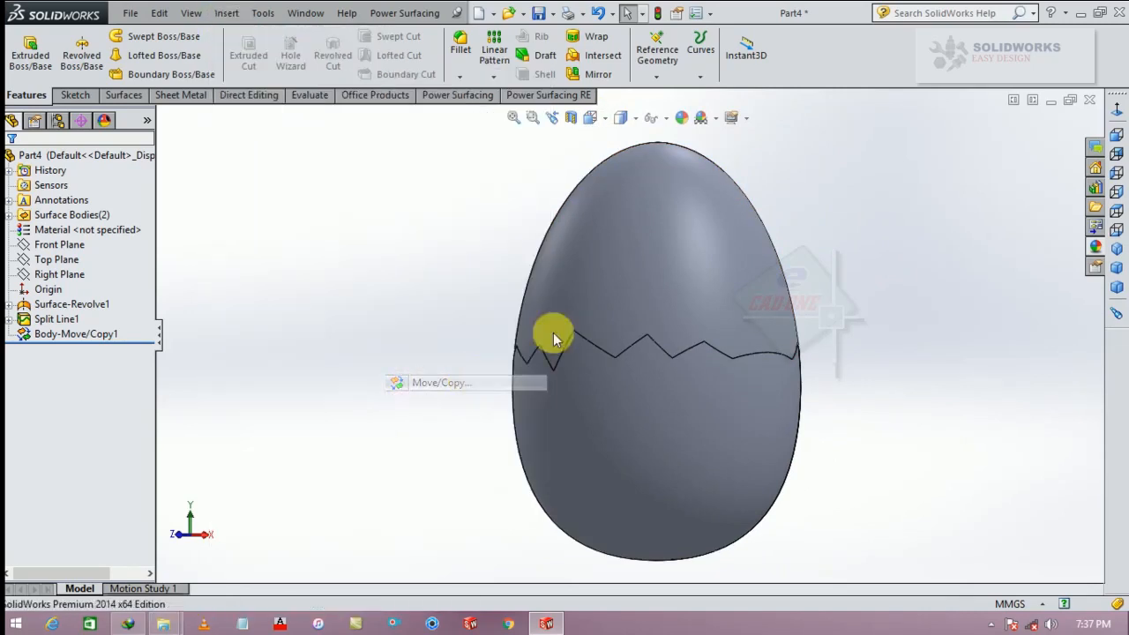
pyautogui.click(641, 294)
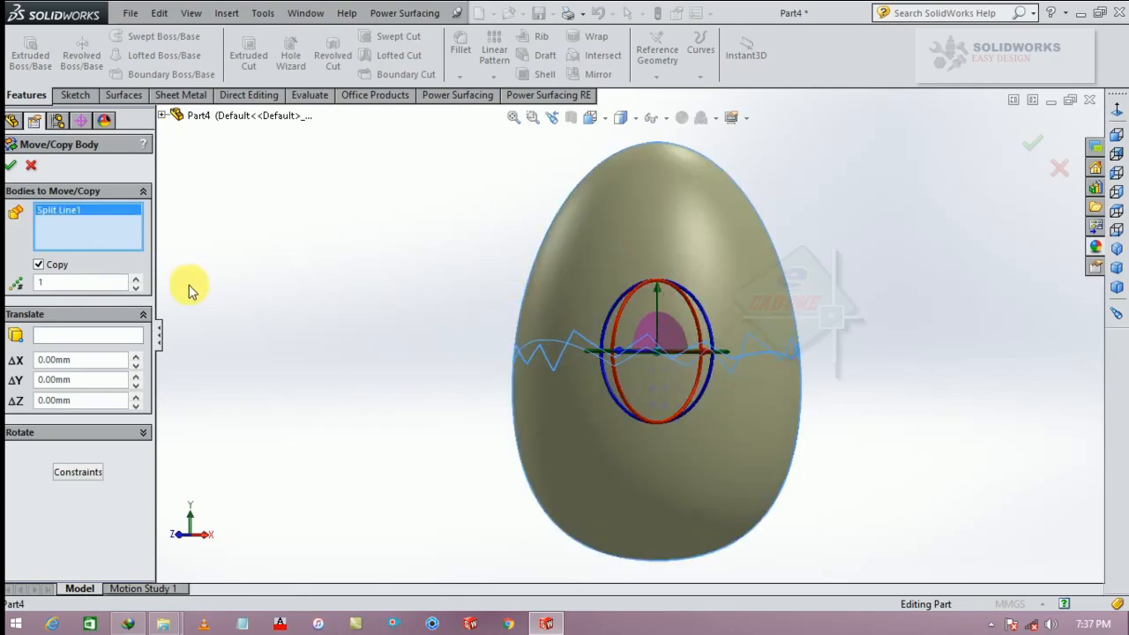
pyautogui.click(37, 265)
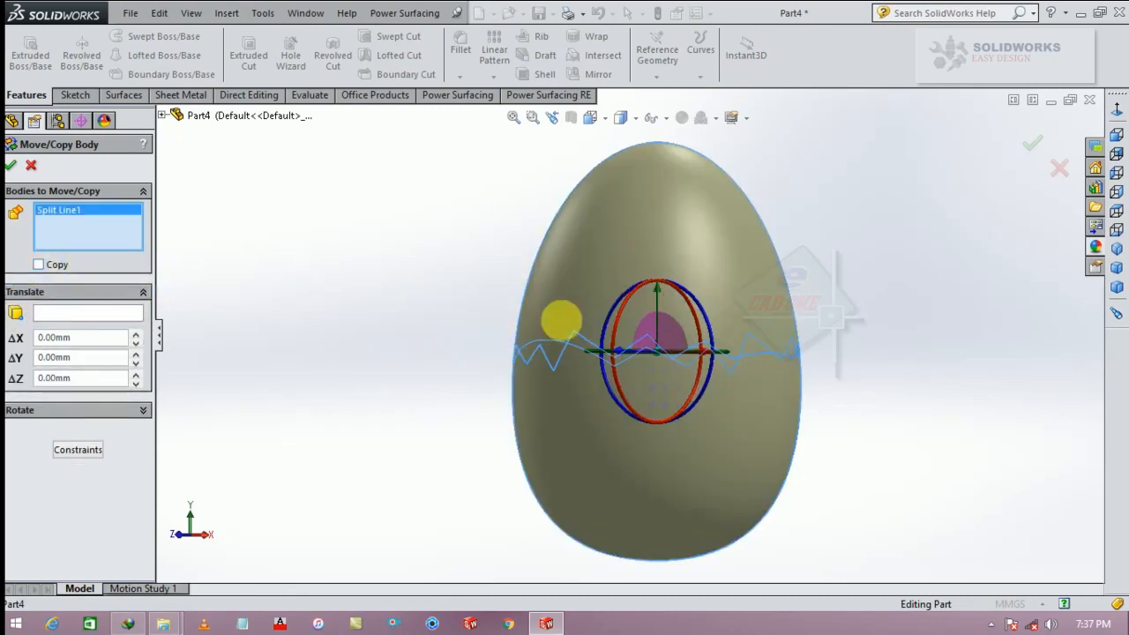
pyautogui.moveTo(660, 296); pyautogui.dragTo(658, 142)
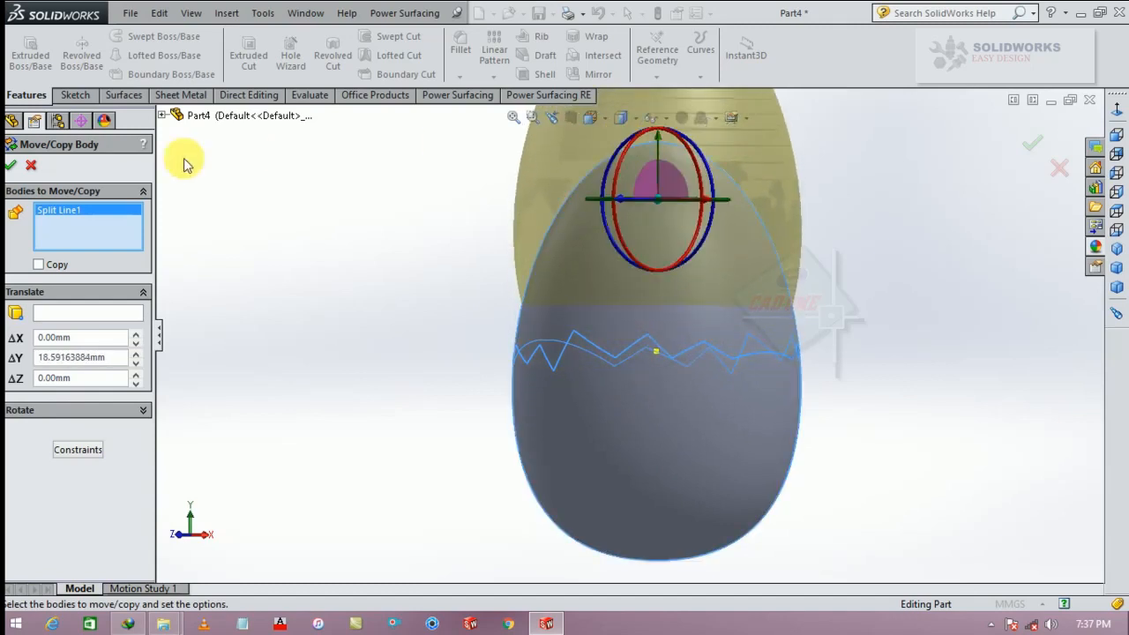
pyautogui.click(13, 166)
# Delete the face below the zigzag line on the raised egg
pyautogui.scroll(2, 319, 347)
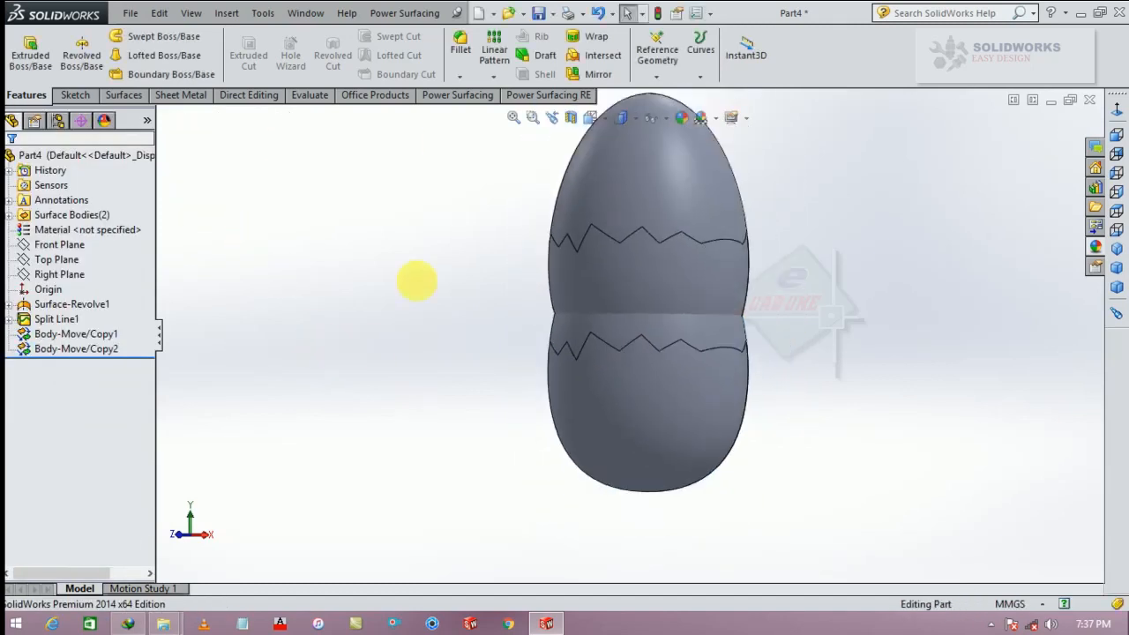
pyautogui.moveTo(416, 282); pyautogui.dragTo(376, 297, button='middle')
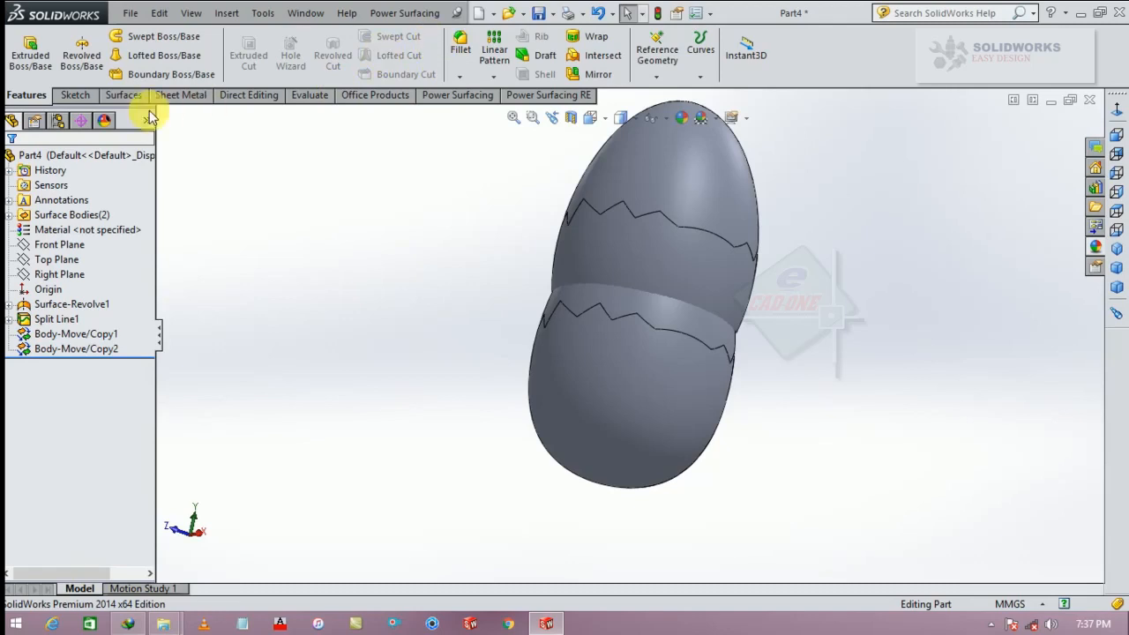
pyautogui.click(123, 95)
pyautogui.click(481, 41)
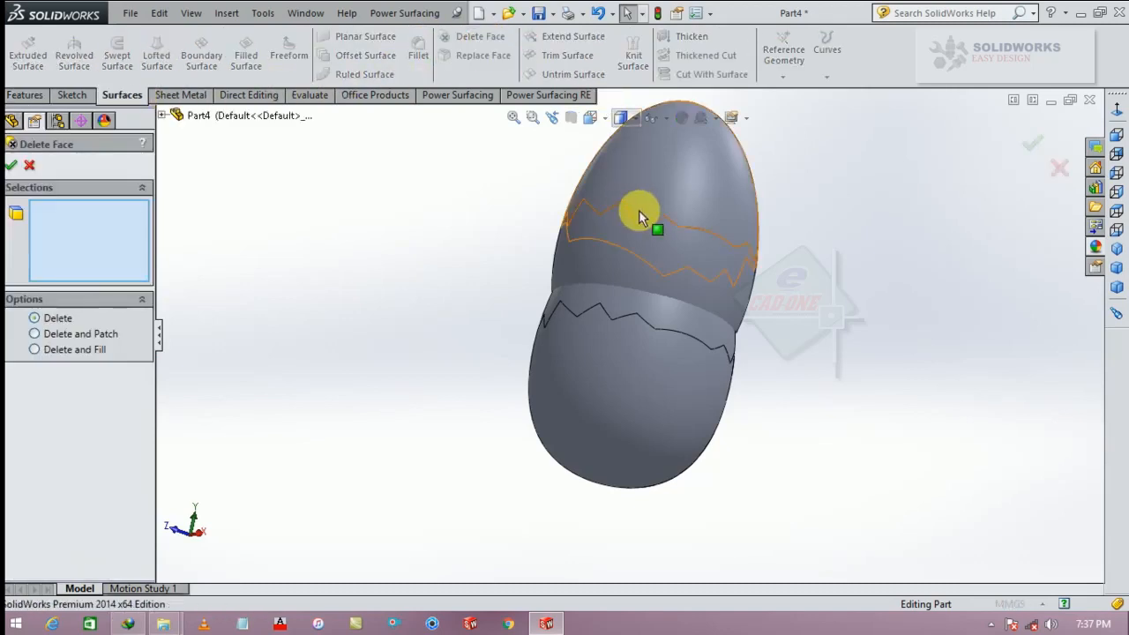
pyautogui.click(652, 241)
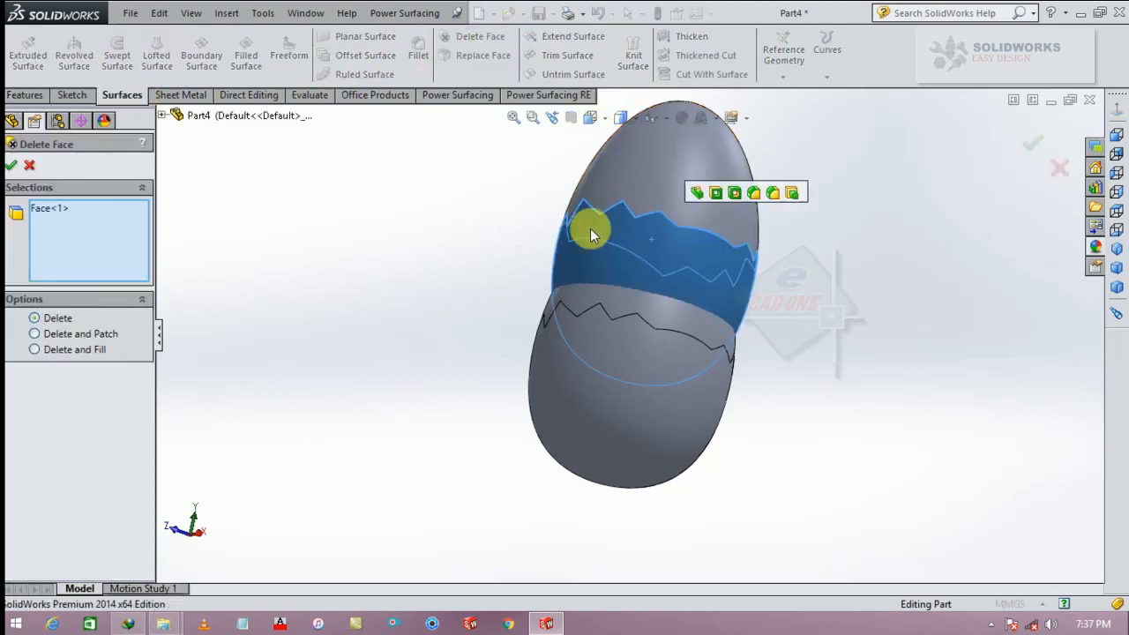
pyautogui.click(12, 166)
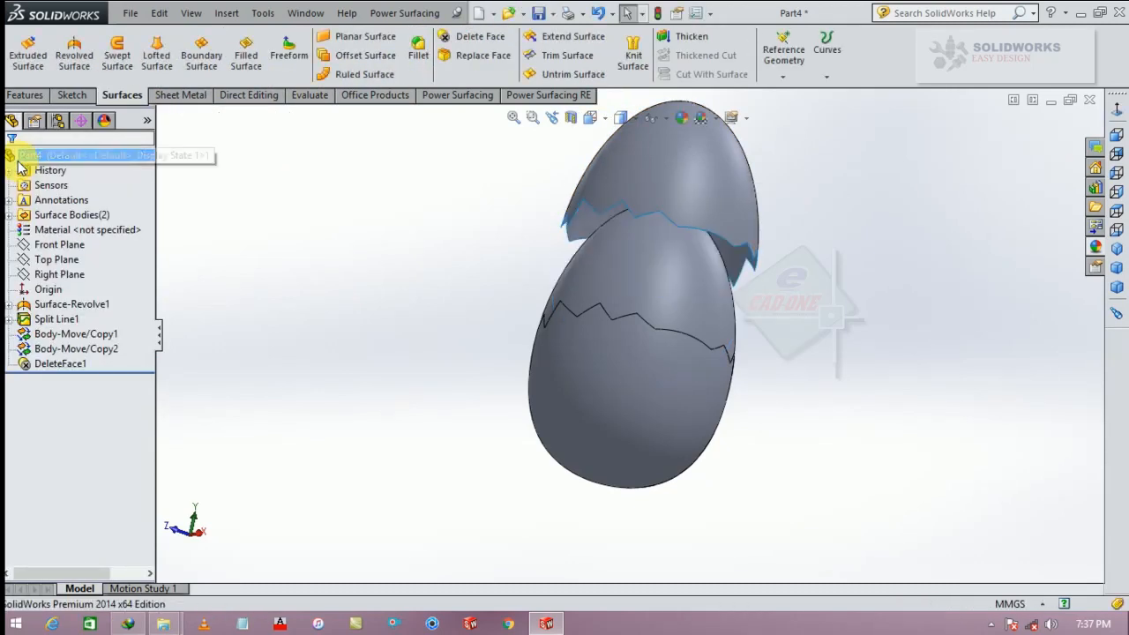
# Delete the face above the zigzag line on the lower egg
pyautogui.click(477, 41)
pyautogui.click(648, 265)
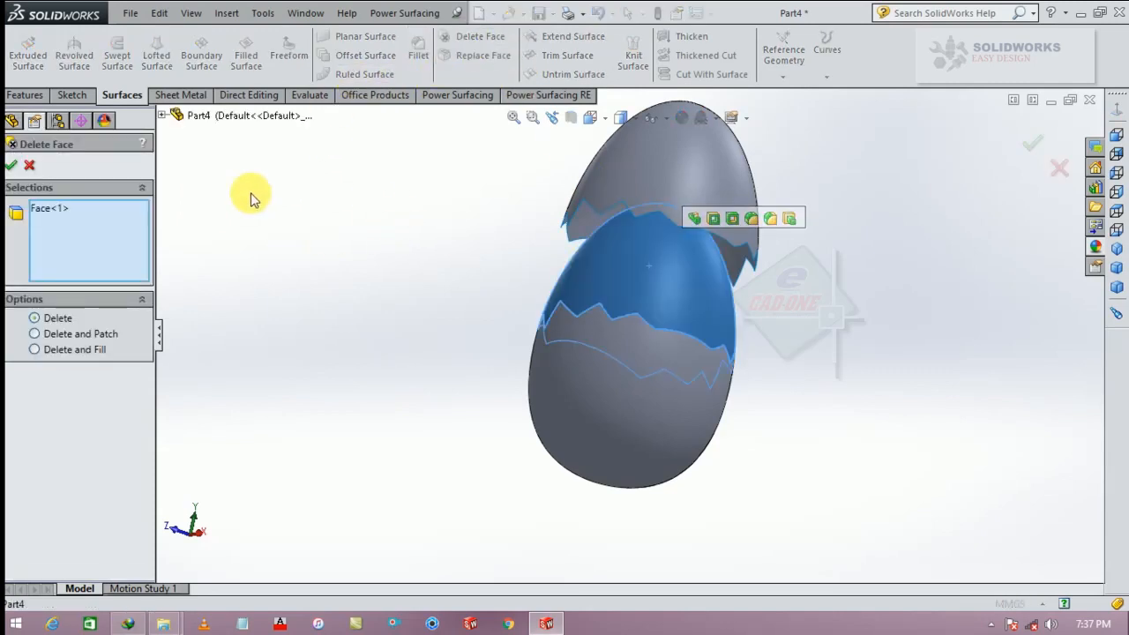
pyautogui.click(11, 166)
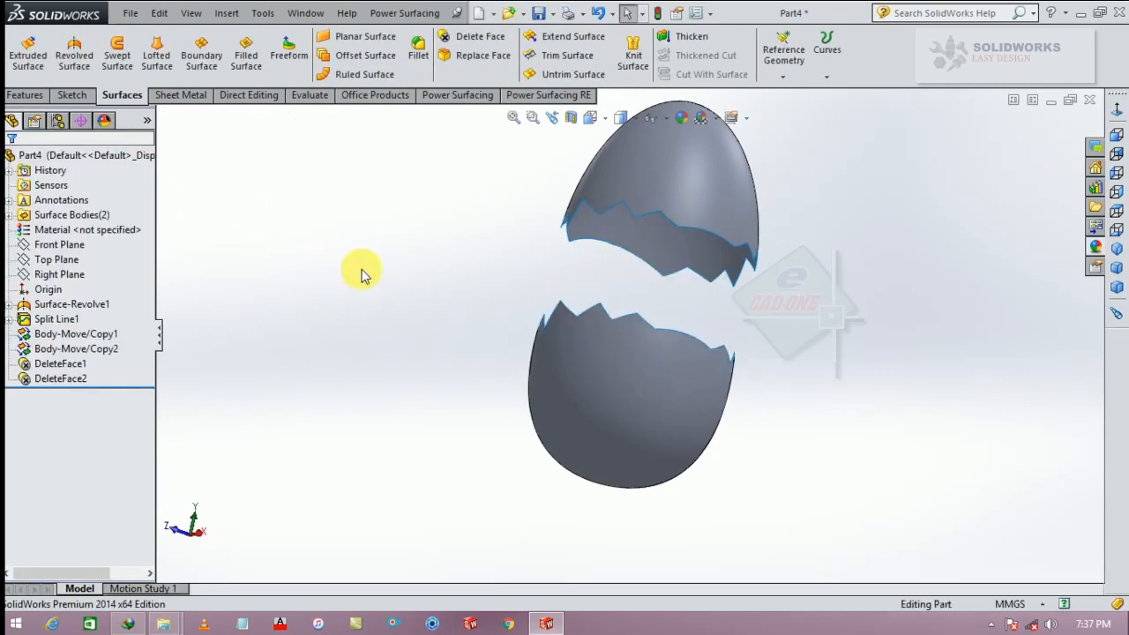
# Move the upper shell half down along Y by about 9.2 mm toward the lower half, without copying it
pyautogui.moveTo(362, 276); pyautogui.dragTo(416, 348, button='middle')
pyautogui.click(681, 216)
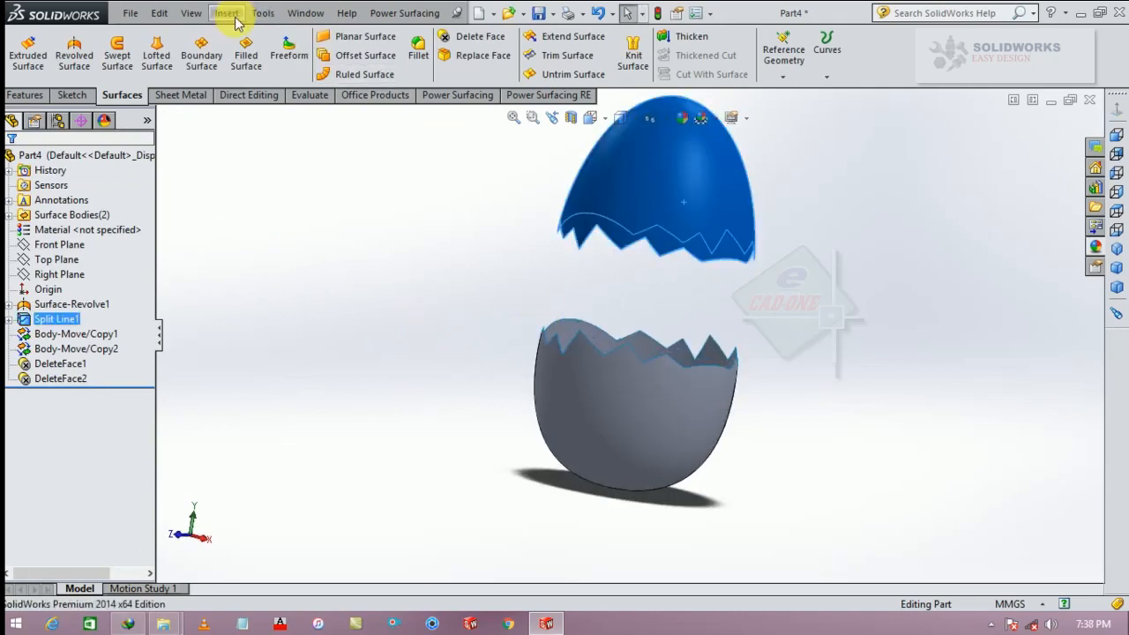
pyautogui.click(231, 14)
pyautogui.moveTo(290, 68)
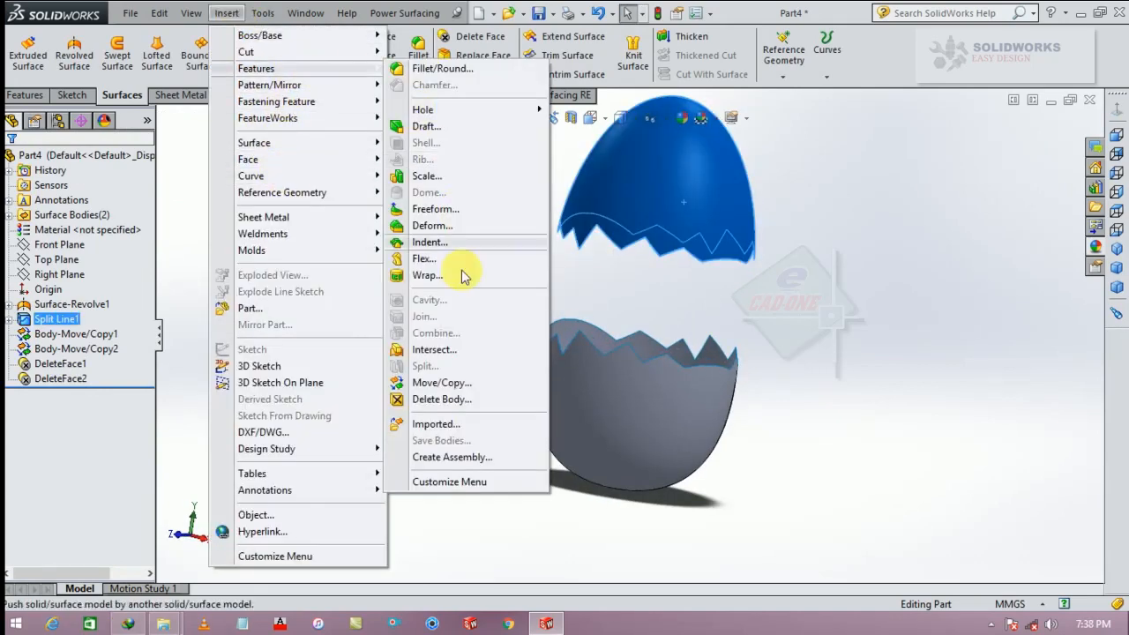
pyautogui.click(472, 382)
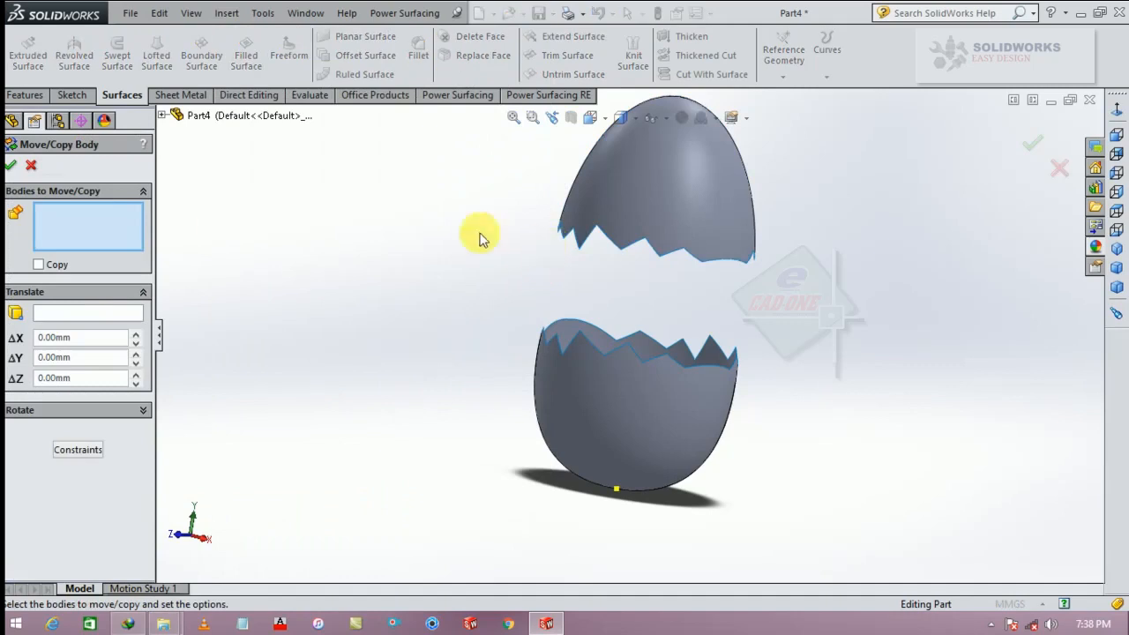
pyautogui.click(605, 190)
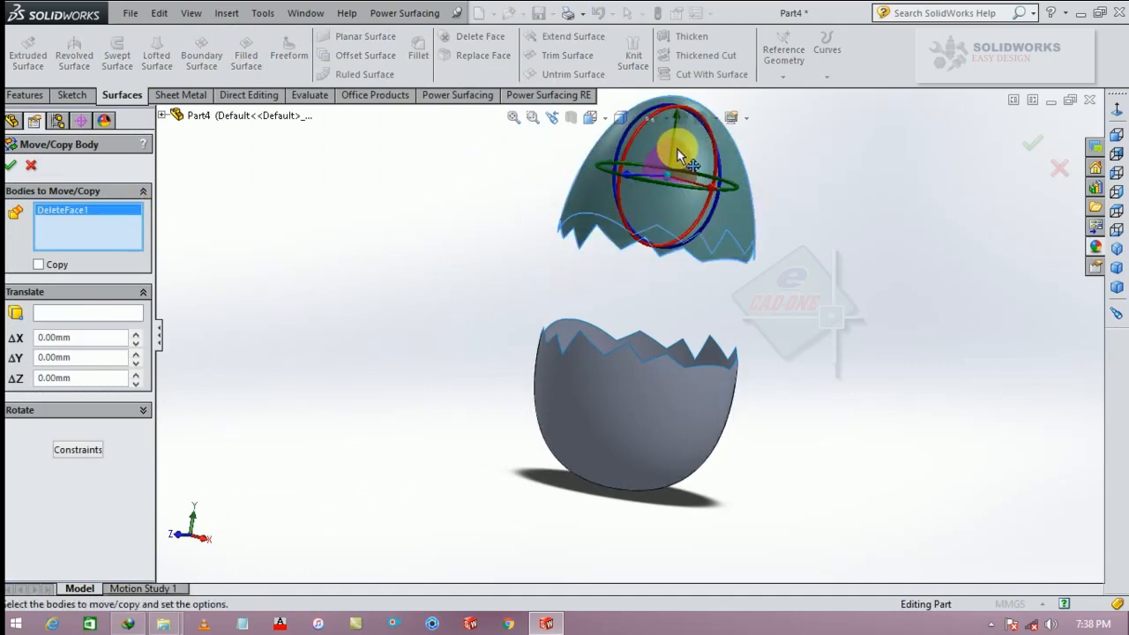
pyautogui.scroll(-3, 679, 157)
pyautogui.scroll(3, 680, 158)
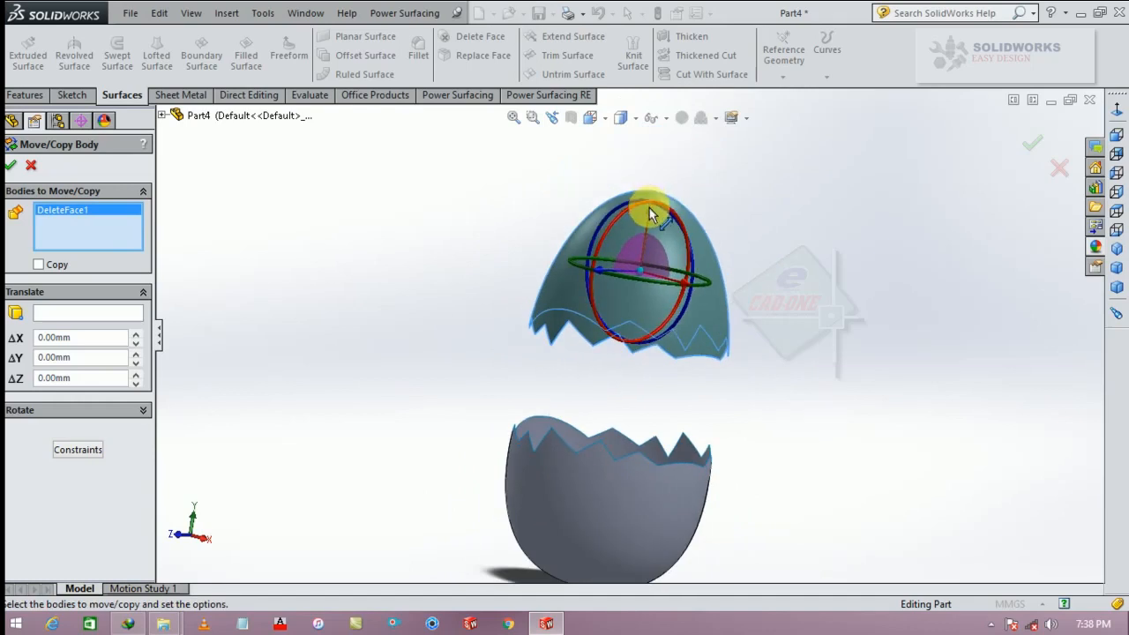
pyautogui.moveTo(650, 214); pyautogui.dragTo(644, 270)
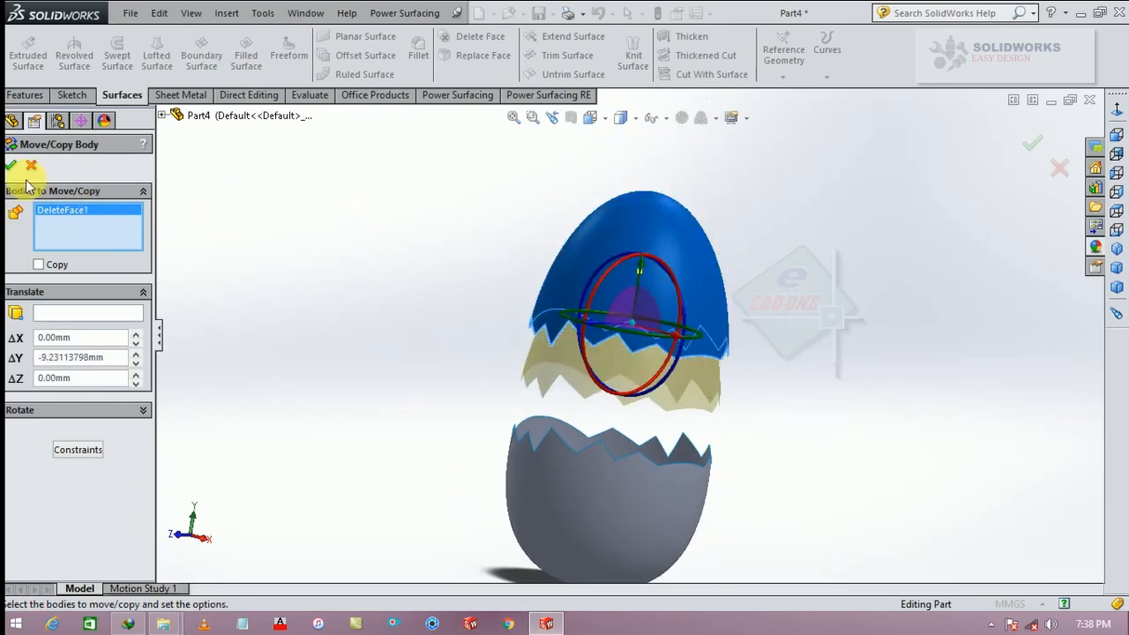
pyautogui.click(11, 165)
# Thicken the upper shell half's surface by 0.50 mm on one side
pyautogui.scroll(3, 681, 429)
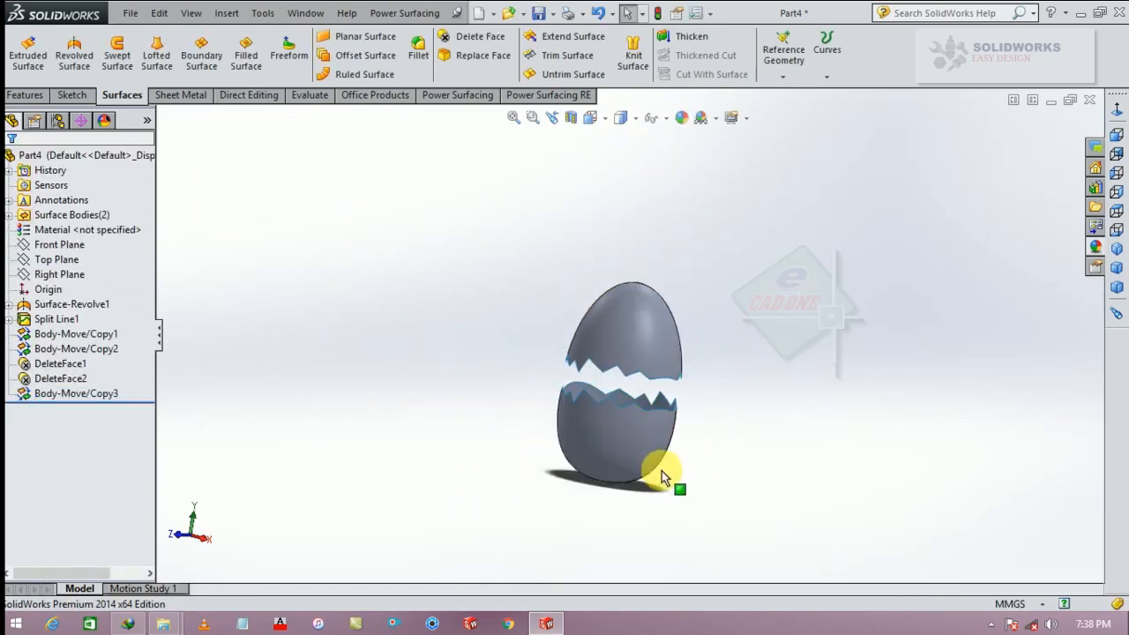
pyautogui.click(696, 42)
pyautogui.click(681, 310)
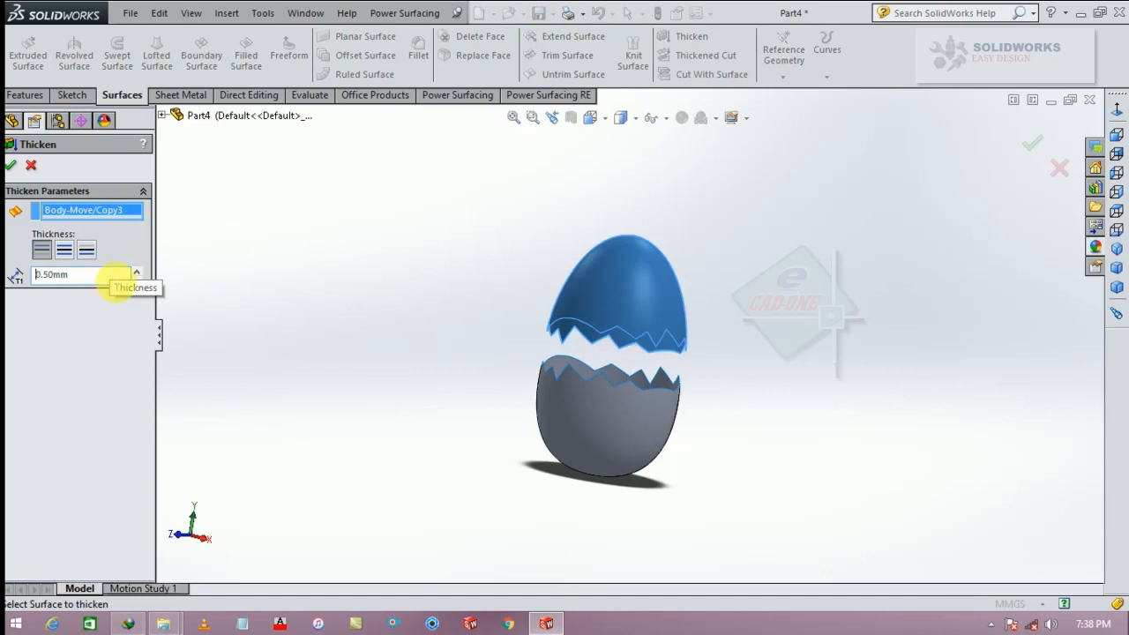
pyautogui.click(19, 168)
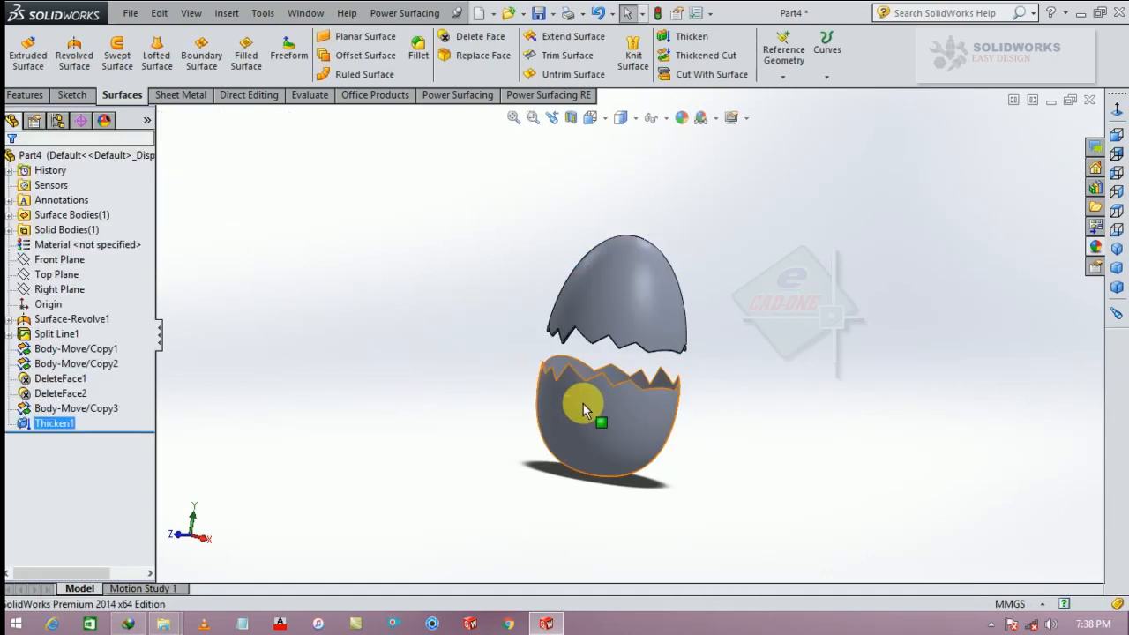
# Thicken the lower shell half's surface by 0.50 mm on one side, without merging the result
pyautogui.click(584, 403)
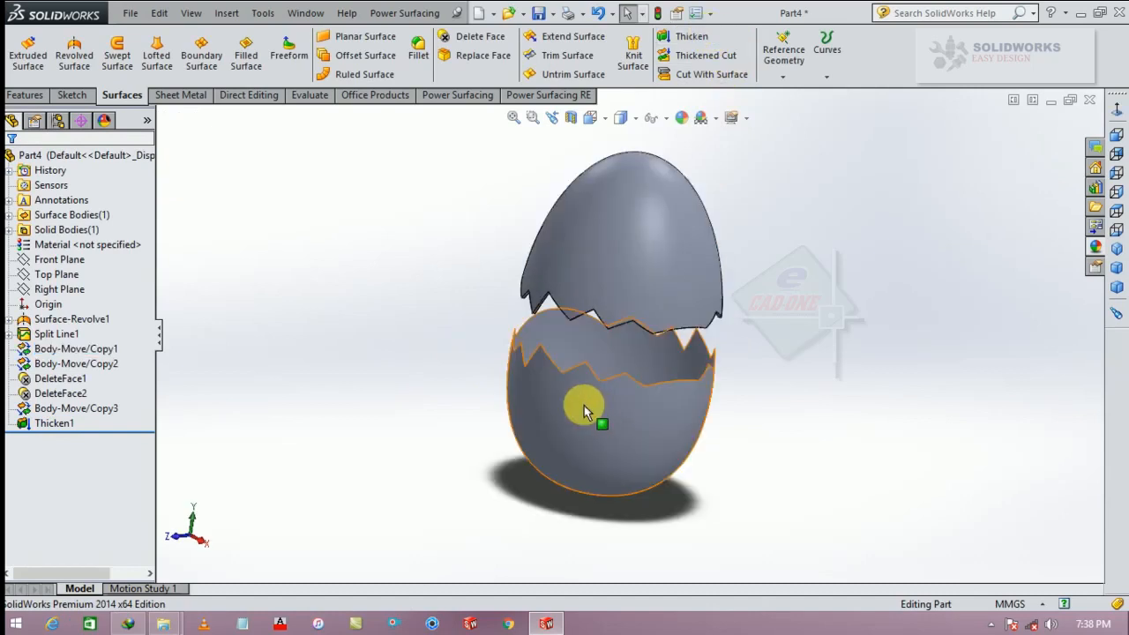
pyautogui.click(688, 41)
pyautogui.click(568, 411)
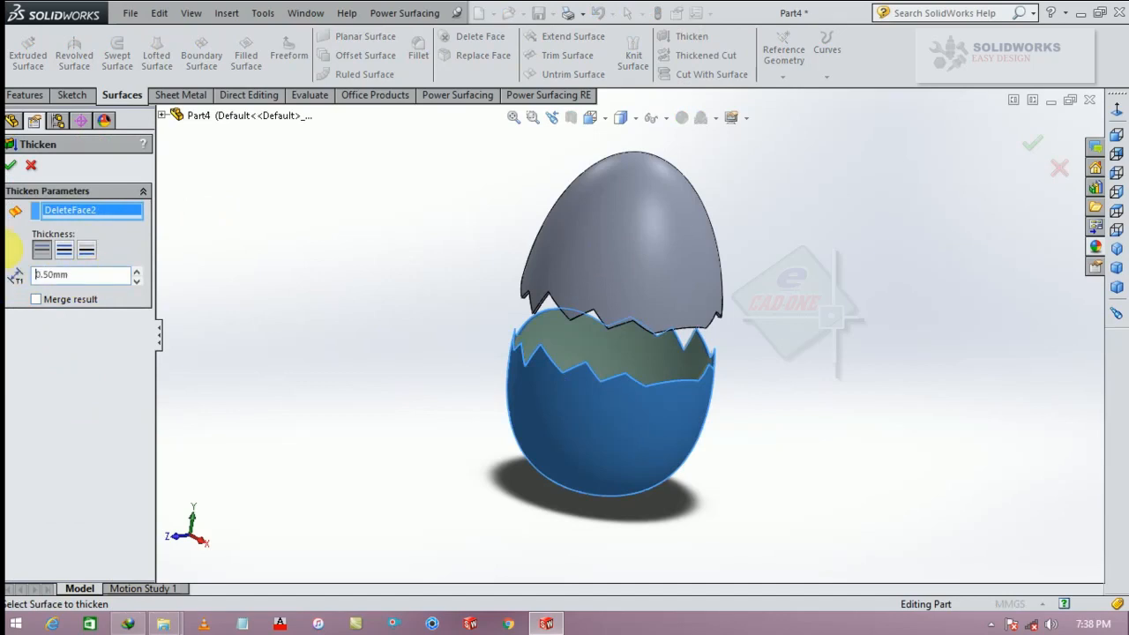
pyautogui.click(14, 168)
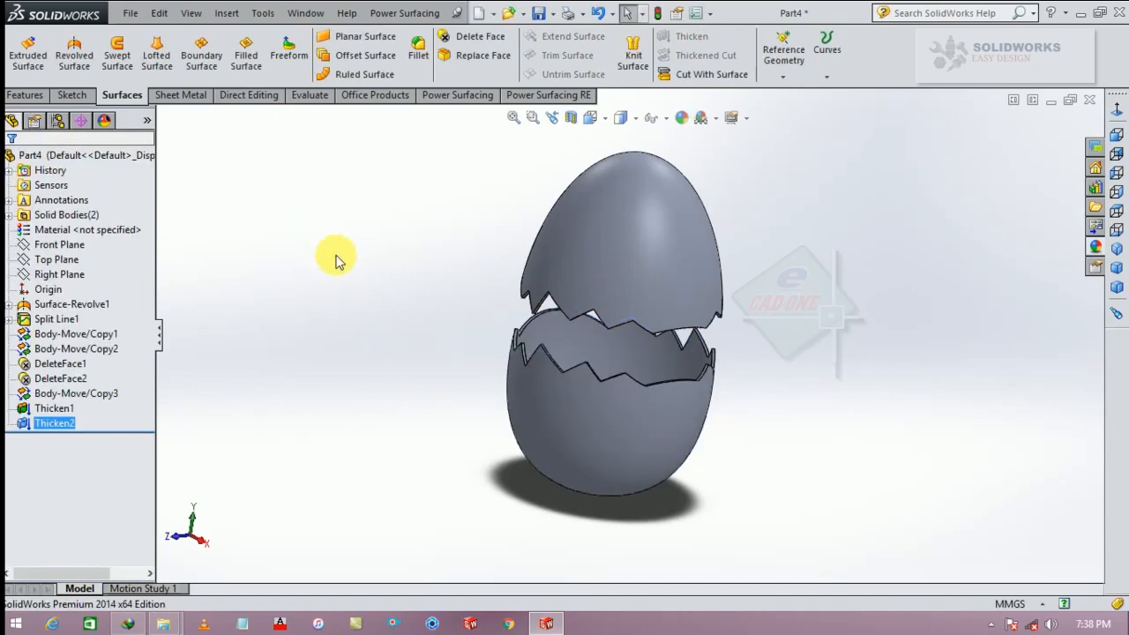
# Apply the textured plastic appearance PW-MT11000 to the whole cracked egg part
pyautogui.click(432, 362)
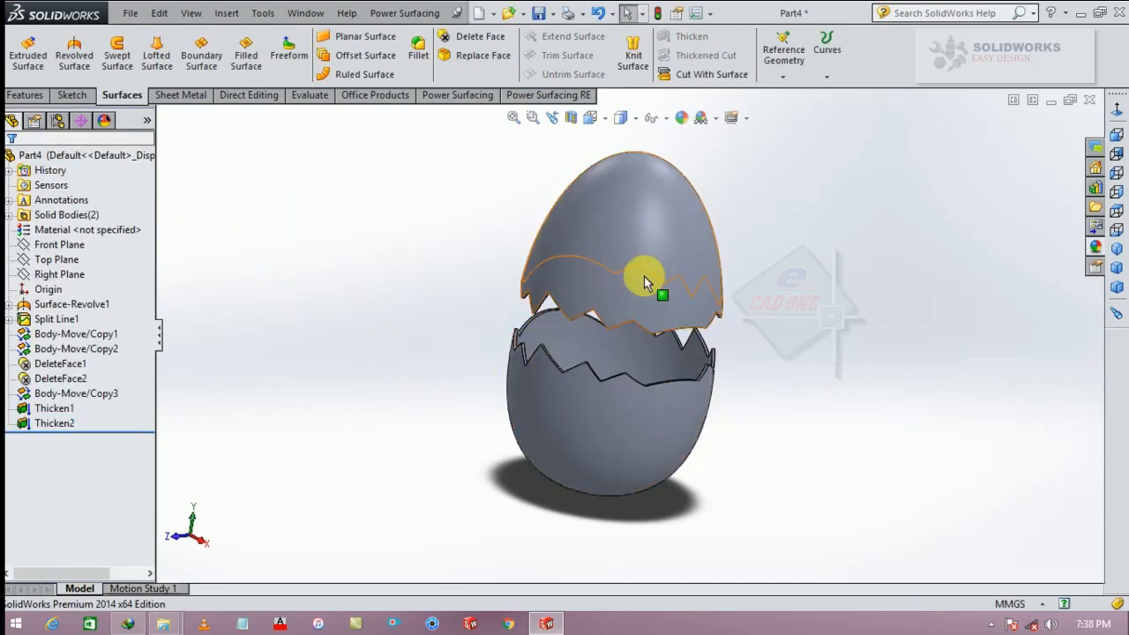
pyautogui.click(1096, 247)
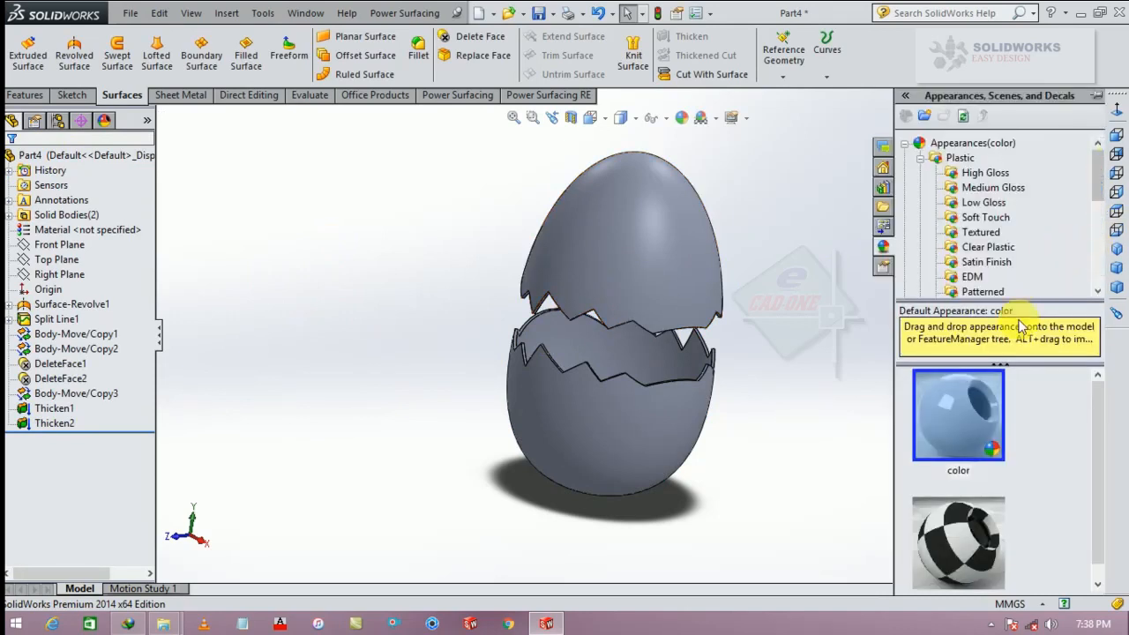
pyautogui.click(966, 175)
pyautogui.click(979, 188)
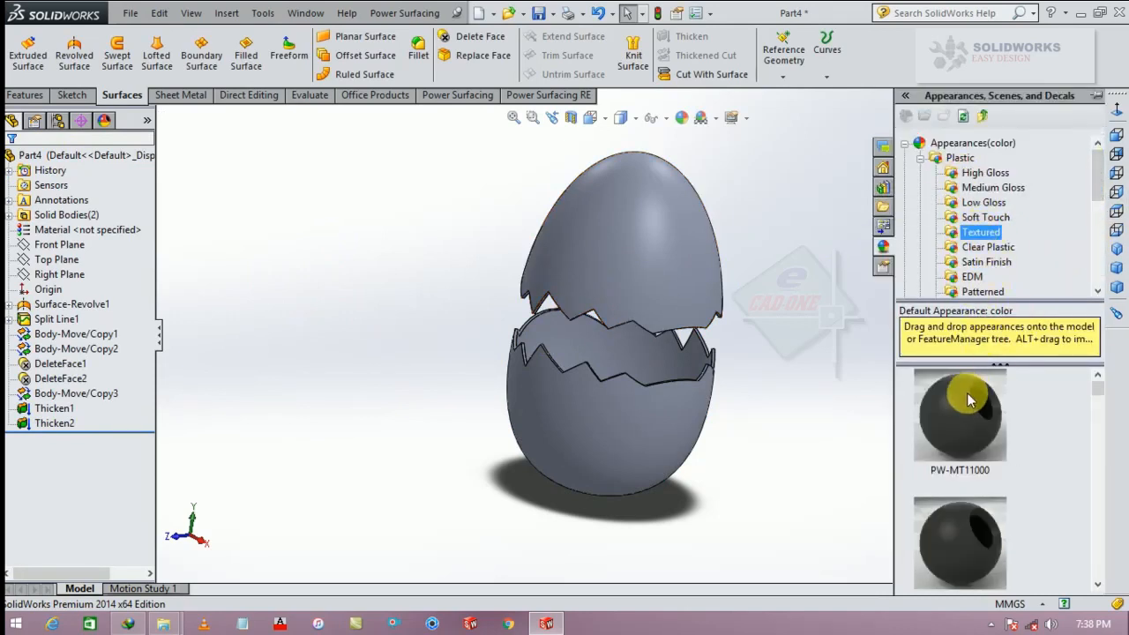
pyautogui.doubleClick(960, 413)
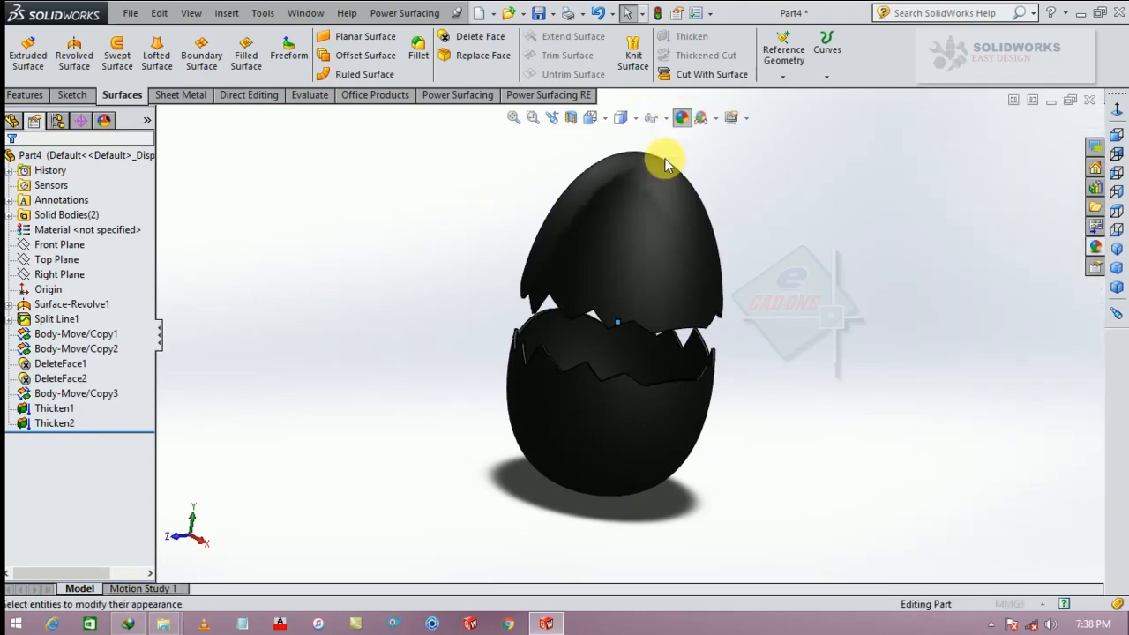
# Set the part's appearance color to the standard light orange swatch, RGB 252, 188, 132
pyautogui.click(641, 219)
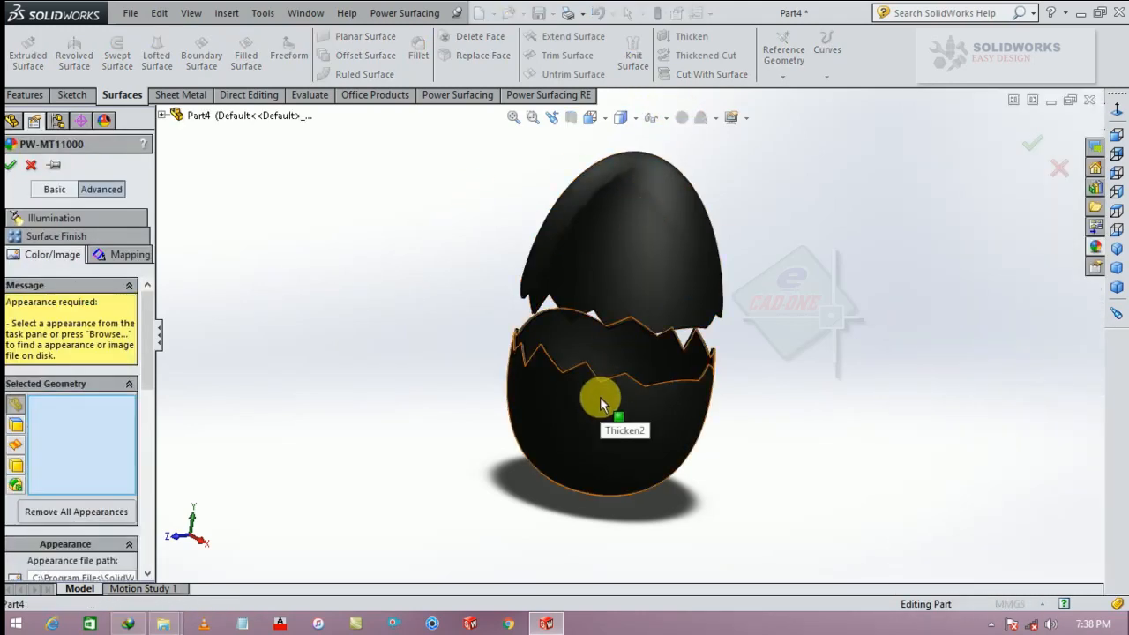
pyautogui.click(601, 398)
pyautogui.click(637, 263)
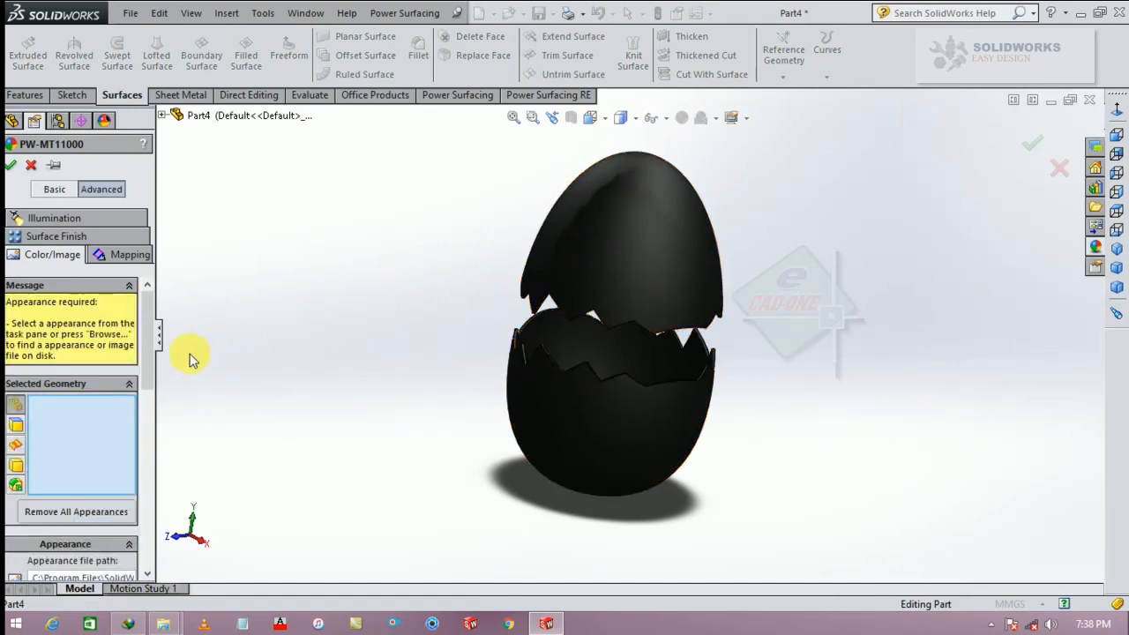
pyautogui.click(724, 227)
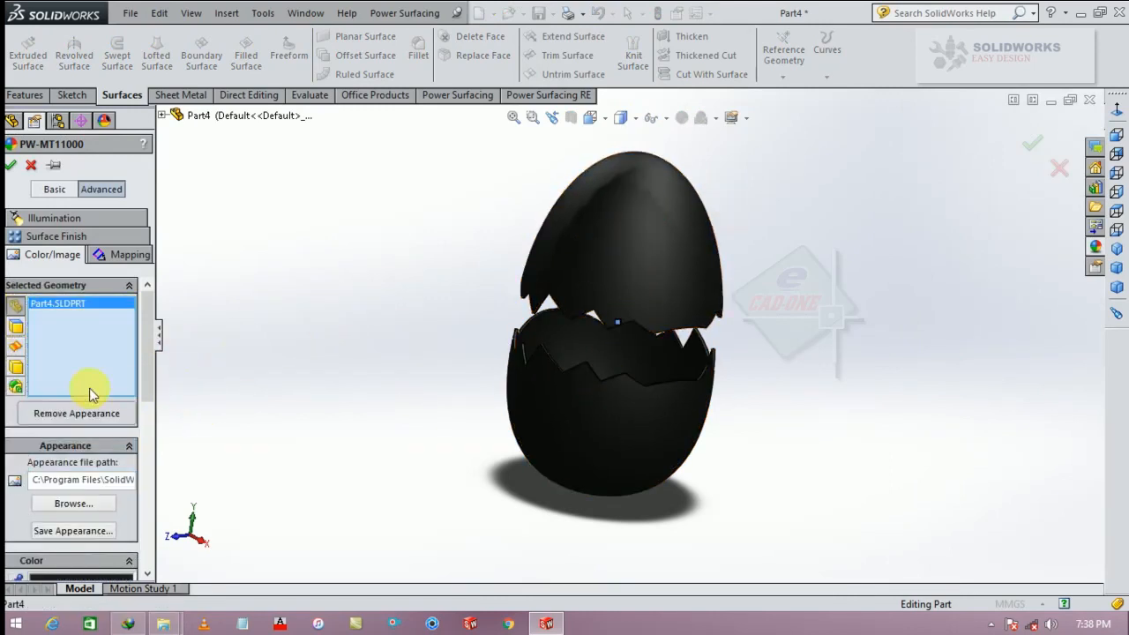
pyautogui.moveTo(150, 340); pyautogui.dragTo(151, 453)
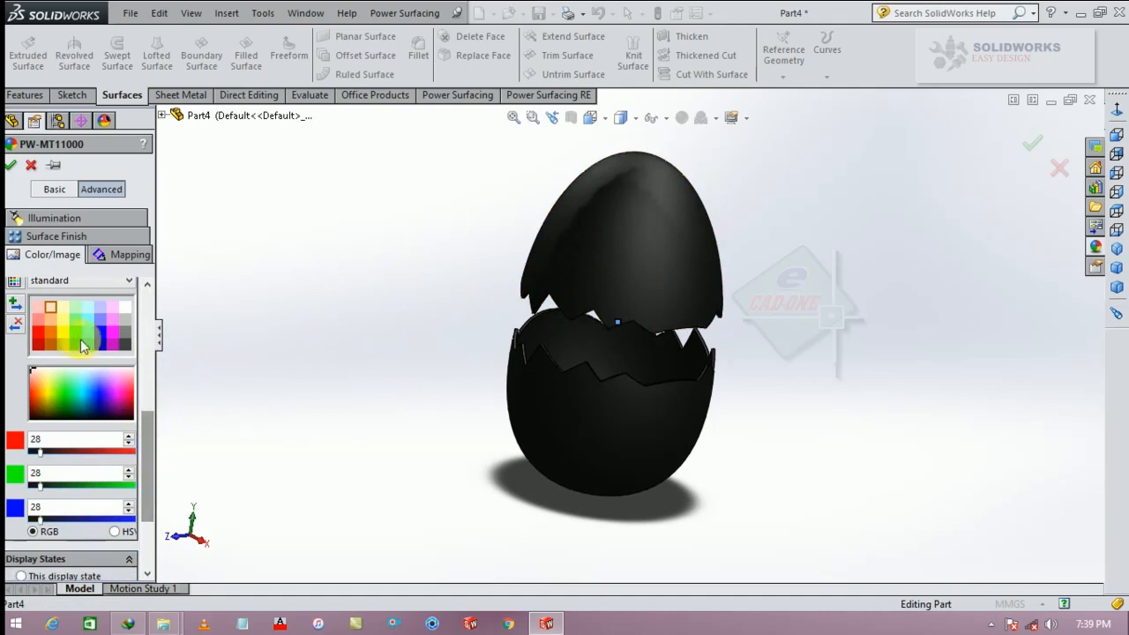
pyautogui.click(46, 320)
pyautogui.click(51, 309)
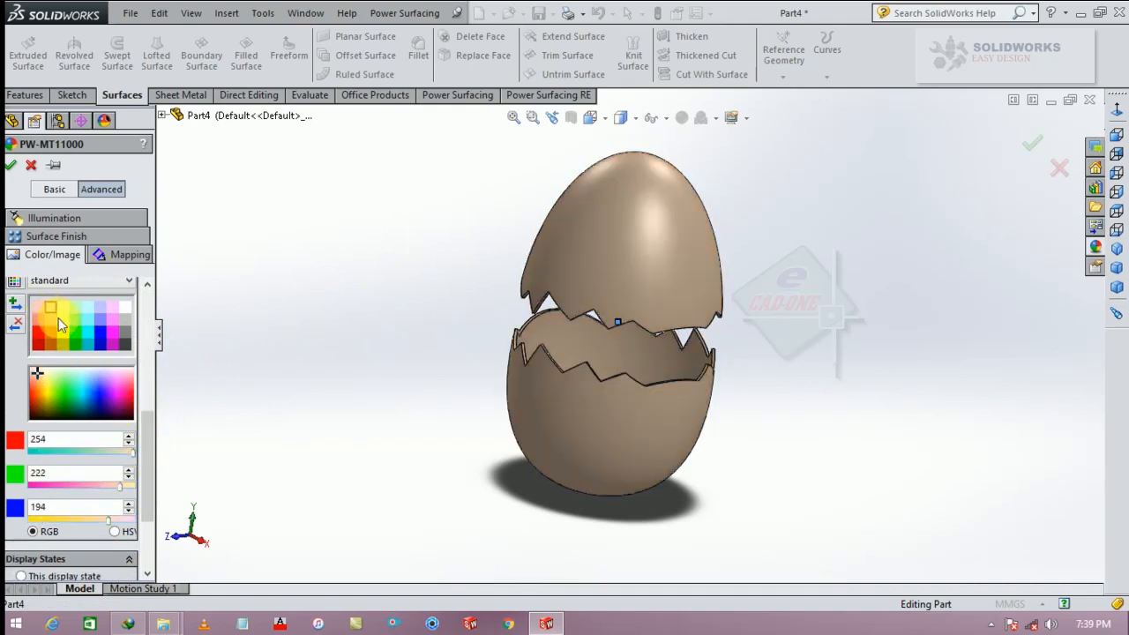
pyautogui.click(49, 319)
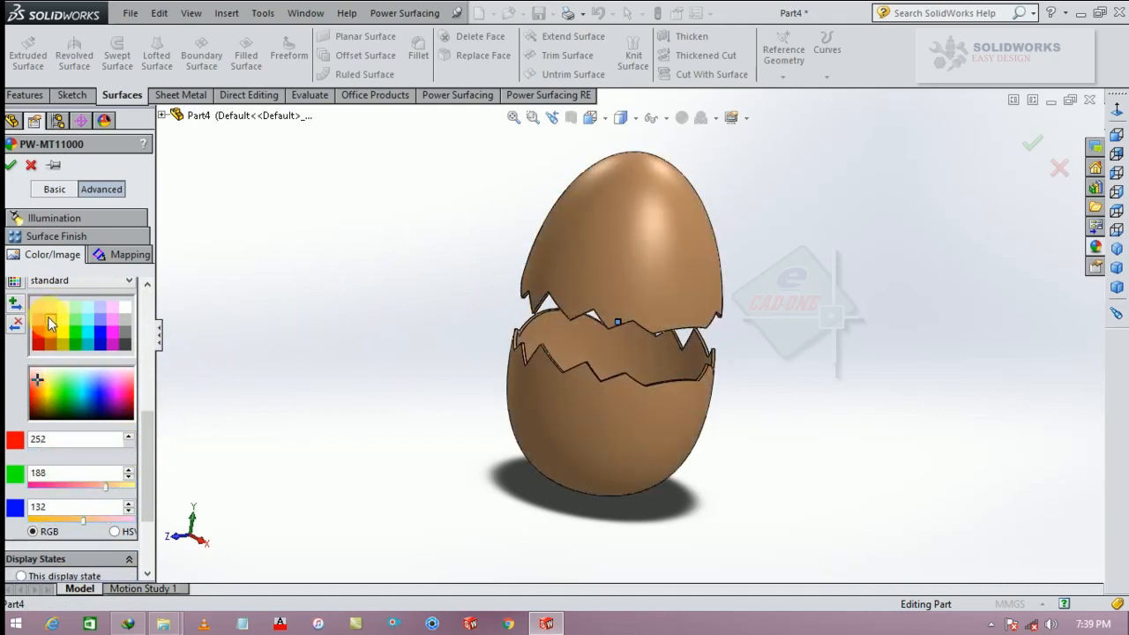
pyautogui.click(11, 167)
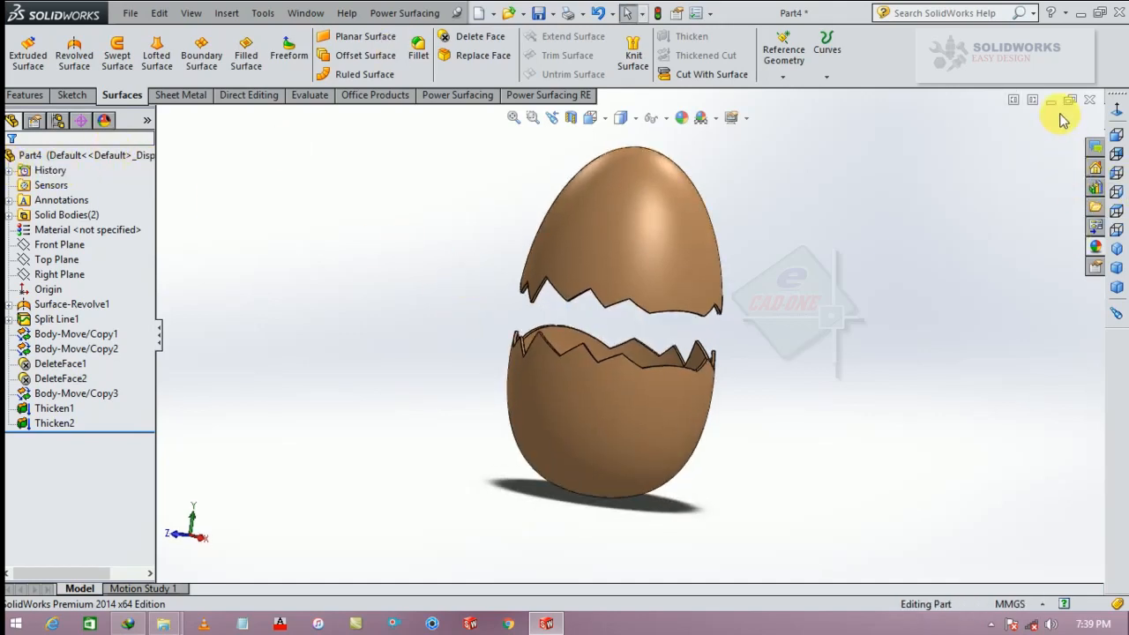
# Set the background scene to Plain White and inspect the coloured shell halves
pyautogui.moveTo(915, 275); pyautogui.dragTo(923, 290, button='middle')
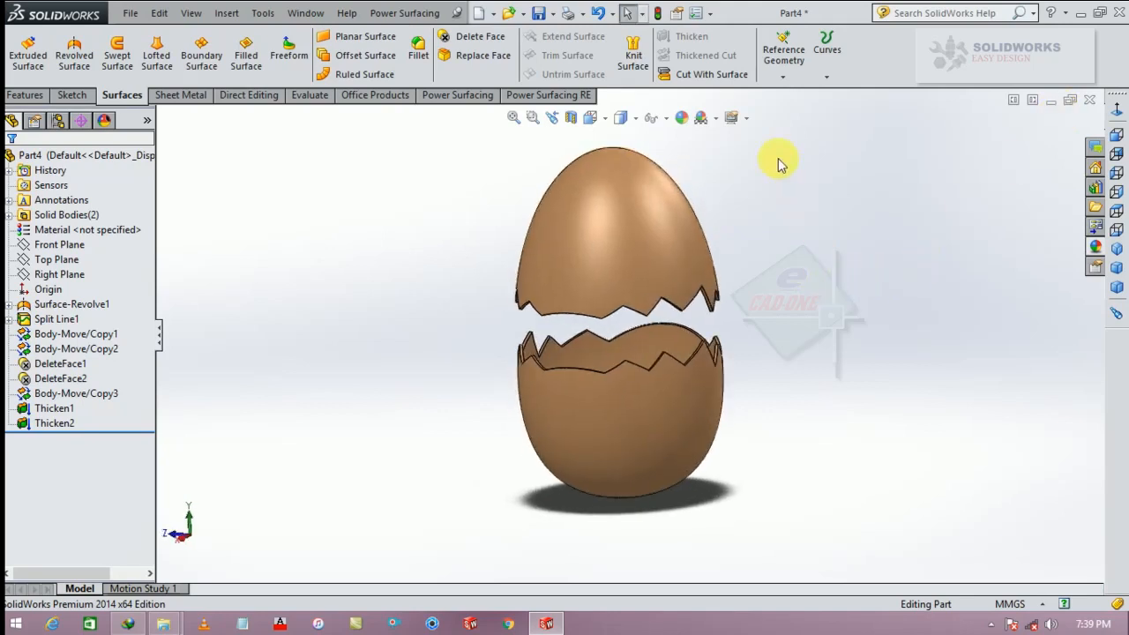
pyautogui.click(623, 148)
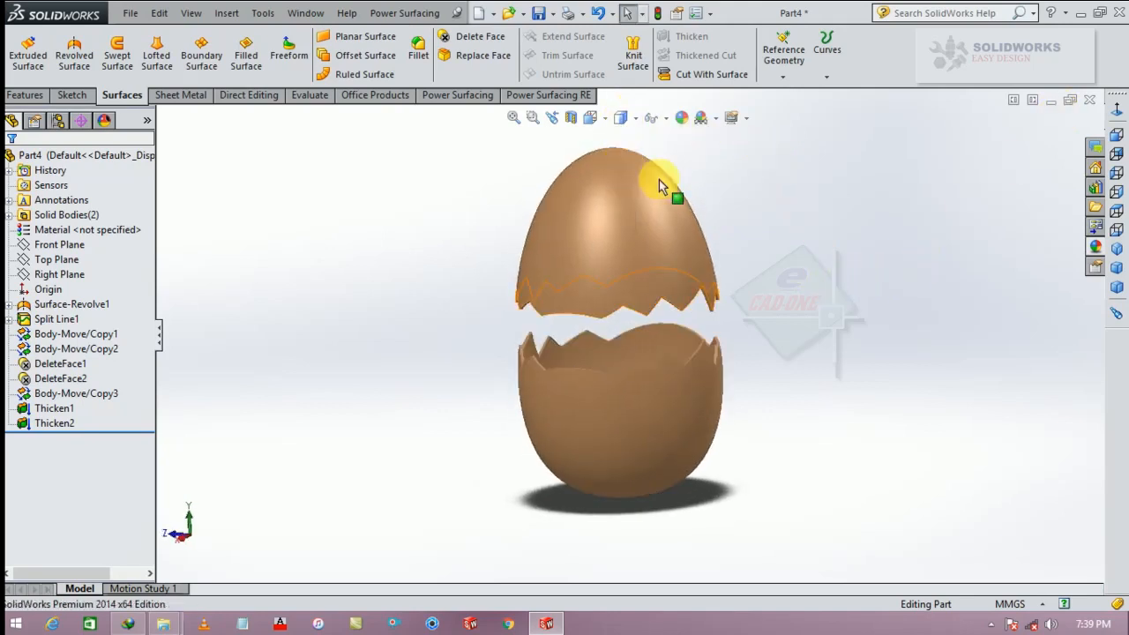
pyautogui.moveTo(667, 183)
pyautogui.mouseDown(button='middle')
pyautogui.moveTo(819, 303)
pyautogui.moveTo(858, 307)
pyautogui.moveTo(806, 315)
pyautogui.moveTo(870, 245)
pyautogui.mouseUp(button='middle')
pyautogui.click(719, 120)
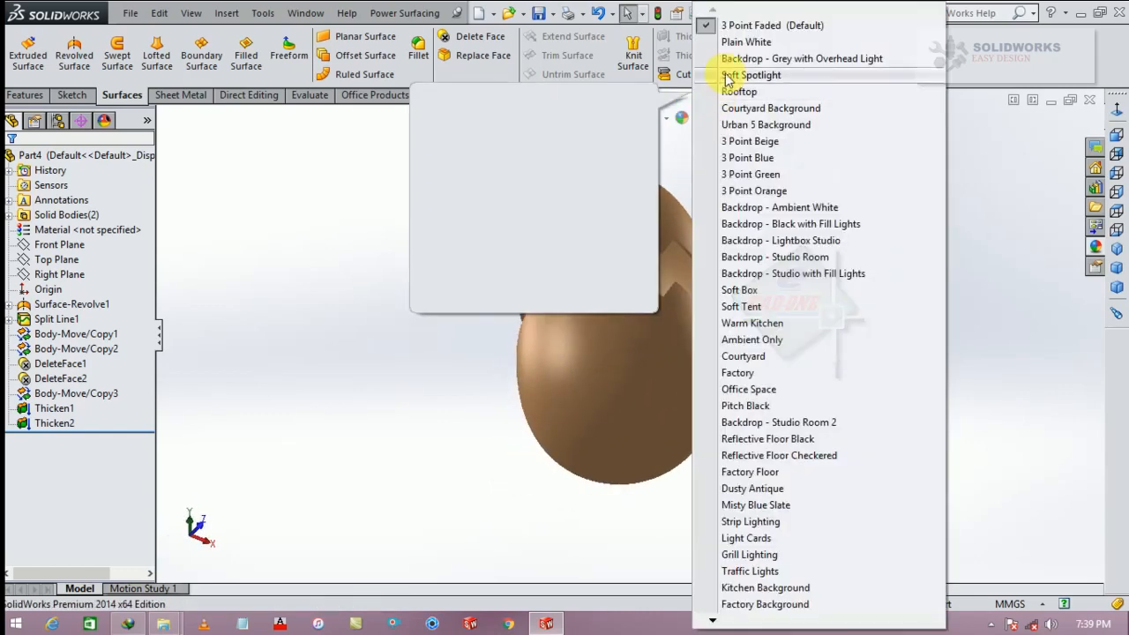
pyautogui.click(749, 41)
pyautogui.moveTo(767, 194); pyautogui.dragTo(604, 209, button='middle')
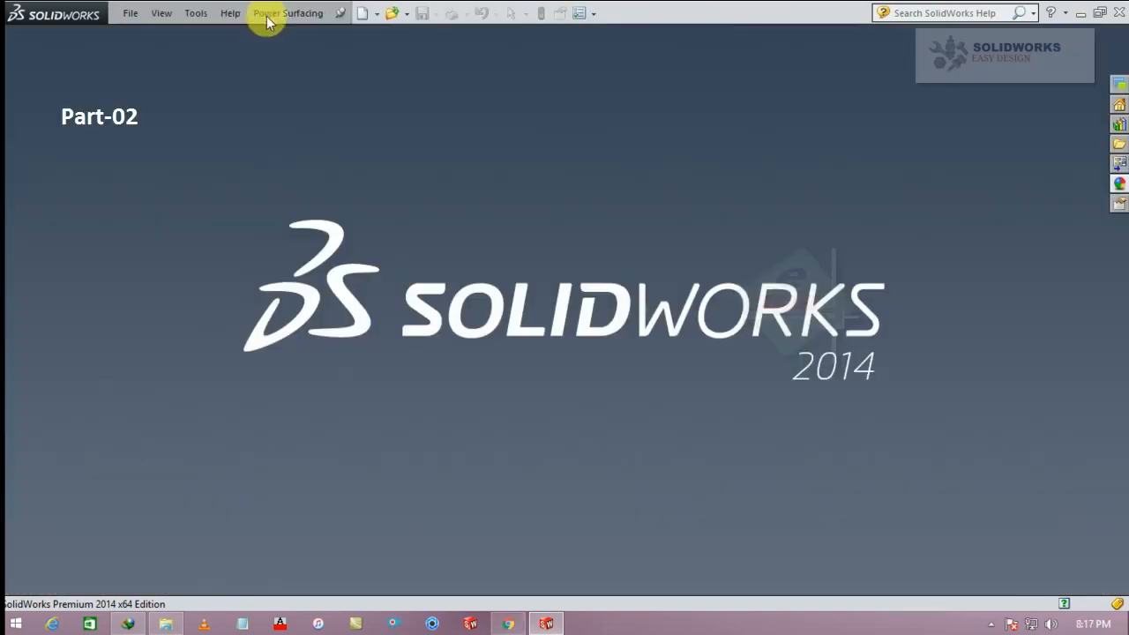
# Create a new part and start a sketch on the Top Plane
pyautogui.click(126, 16)
pyautogui.click(129, 35)
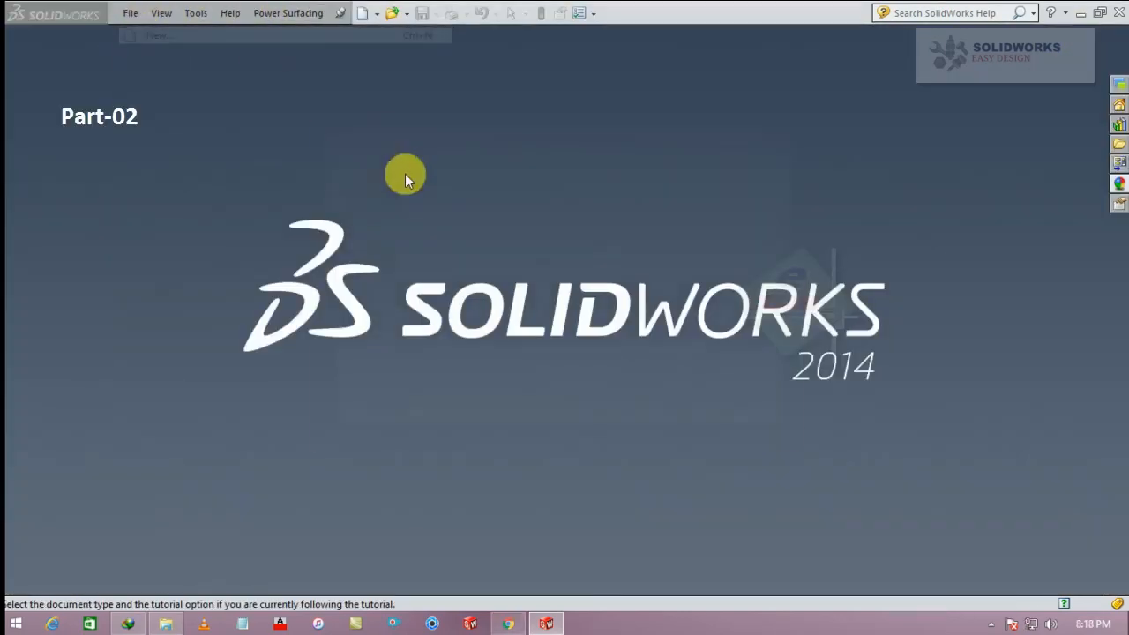
pyautogui.click(616, 428)
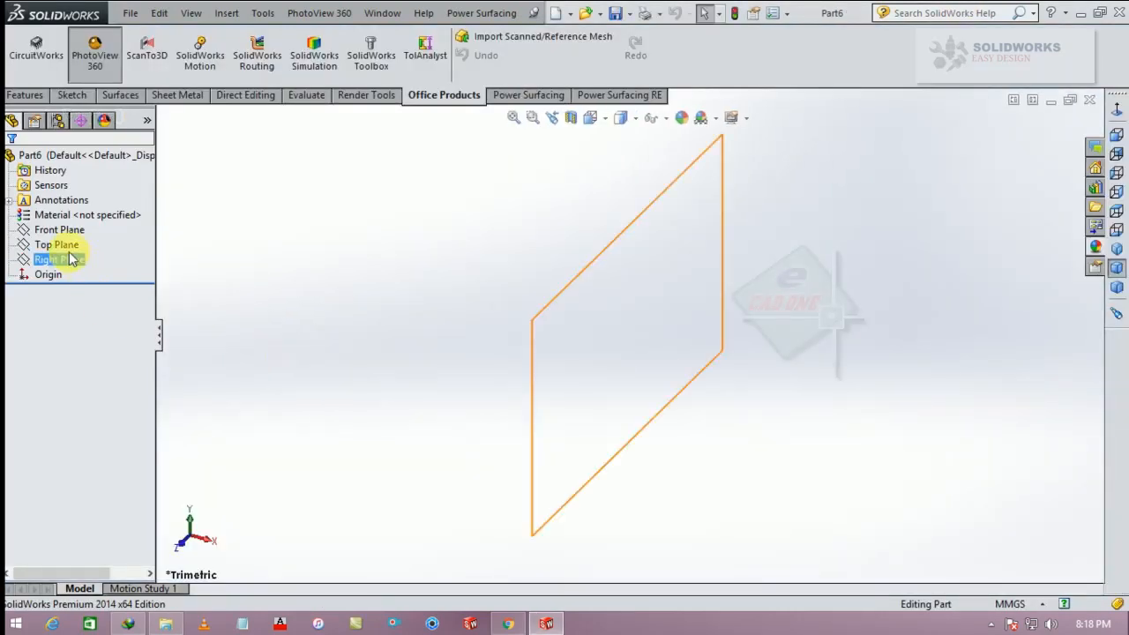
pyautogui.click(57, 244)
pyautogui.click(91, 225)
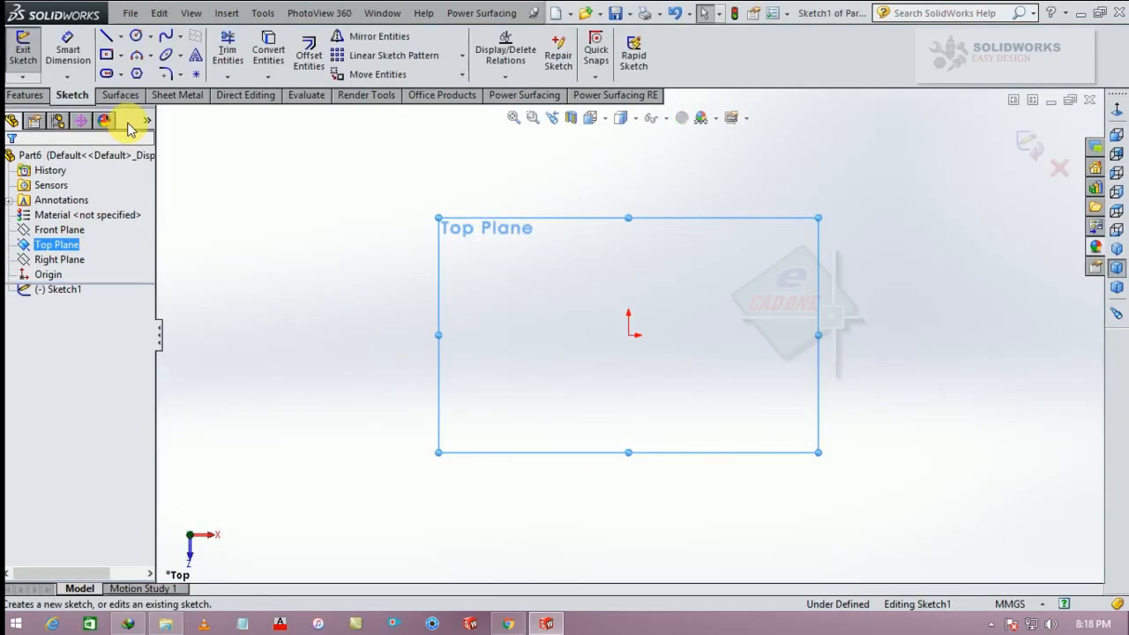
# Sketch a circle centred on the origin and dimension its diameter as 20 mm
pyautogui.click(137, 36)
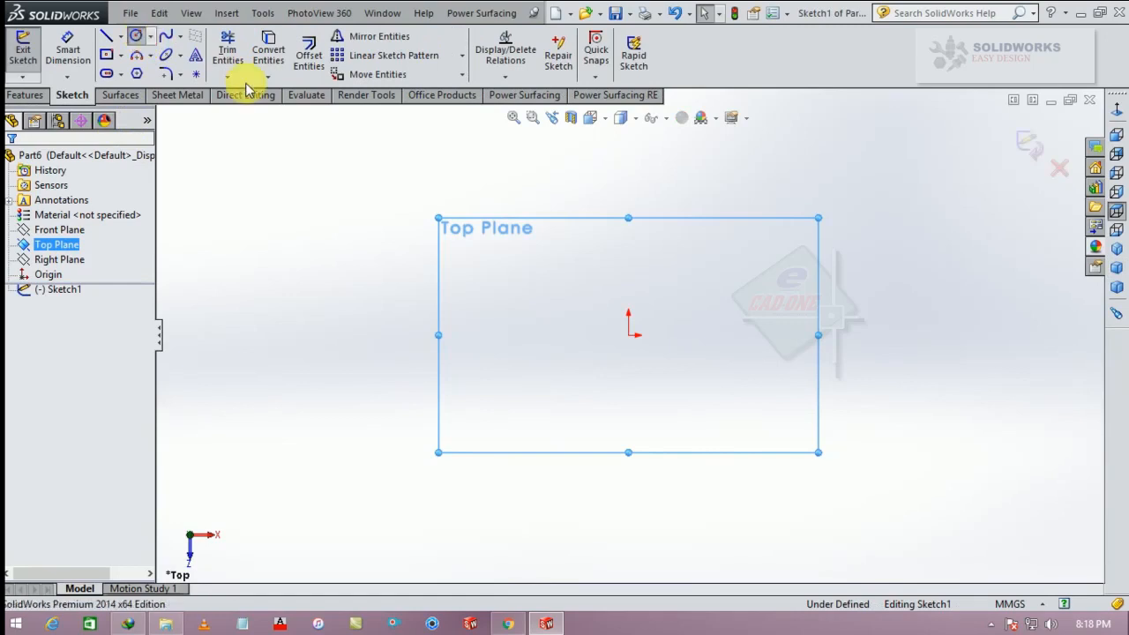
pyautogui.moveTo(628, 336); pyautogui.dragTo(629, 297)
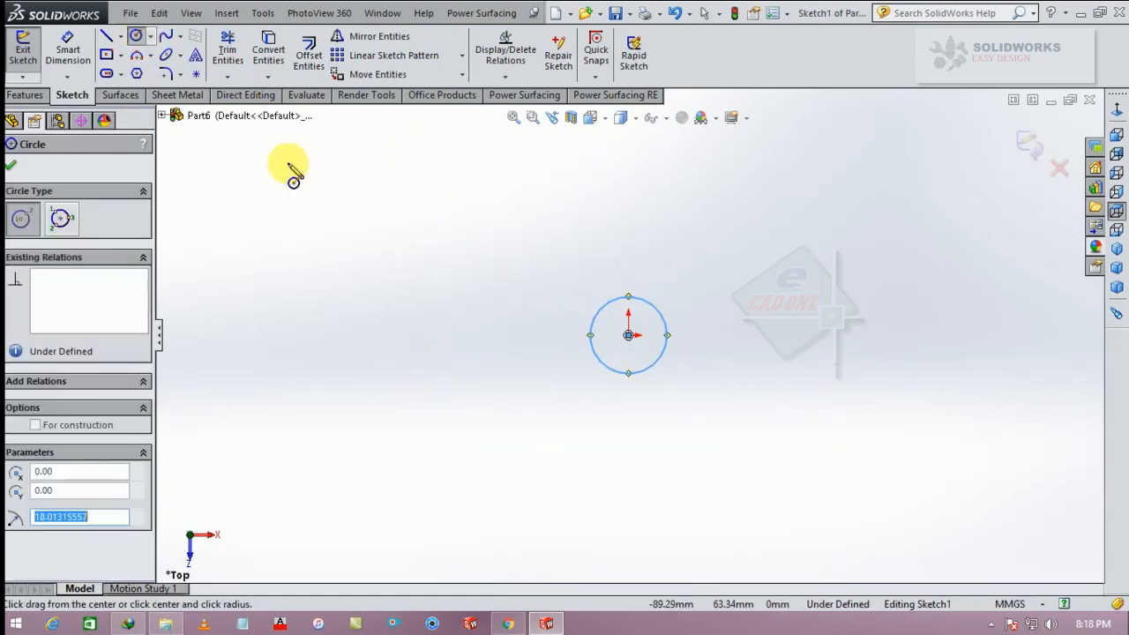
pyautogui.click(12, 169)
pyautogui.click(67, 49)
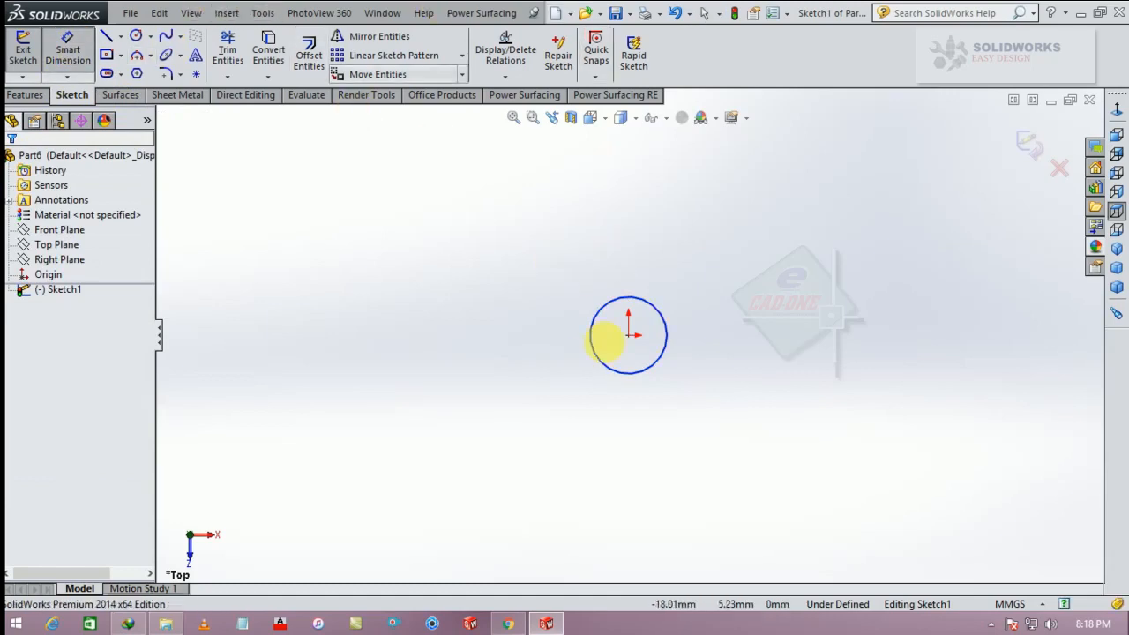
pyautogui.click(699, 352)
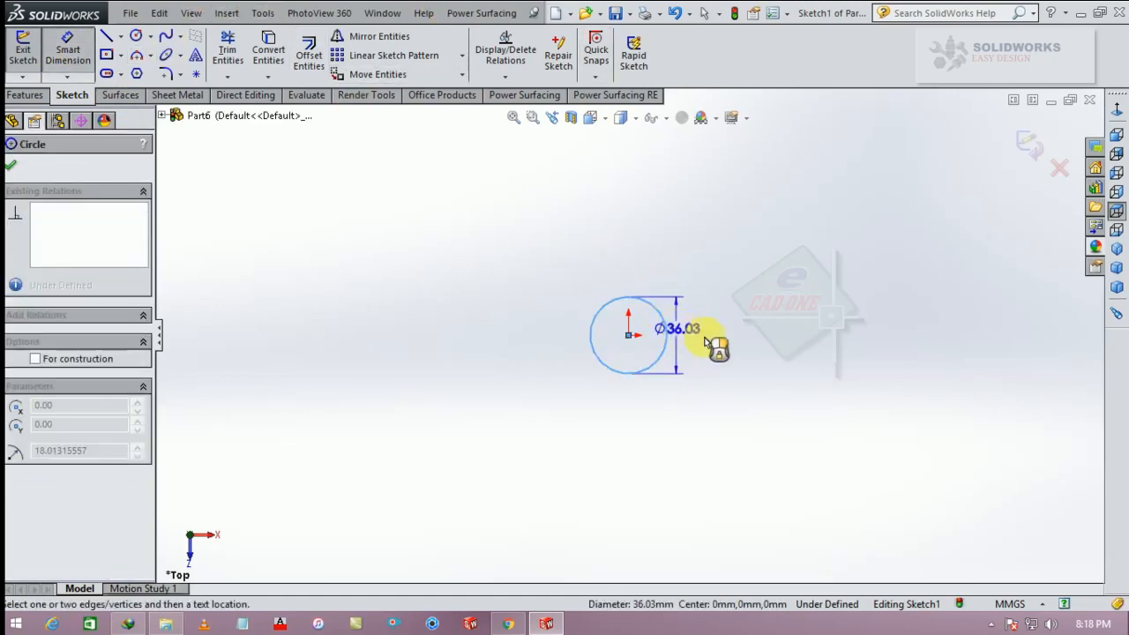
pyautogui.click(716, 344)
pyautogui.write('20')
pyautogui.press('Return')
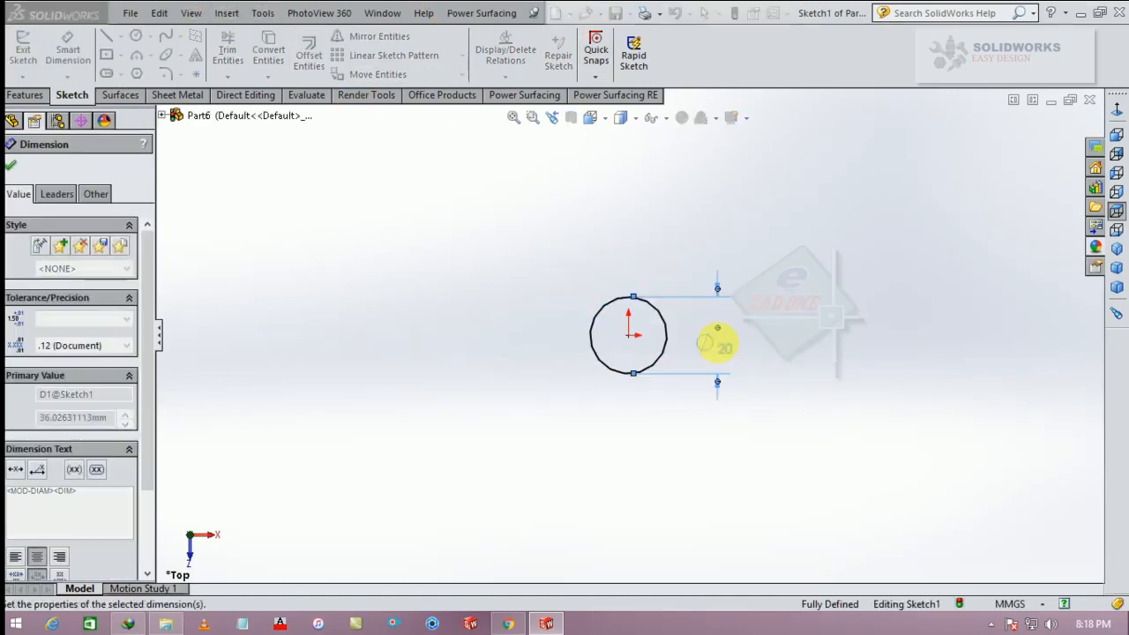
pyautogui.click(14, 168)
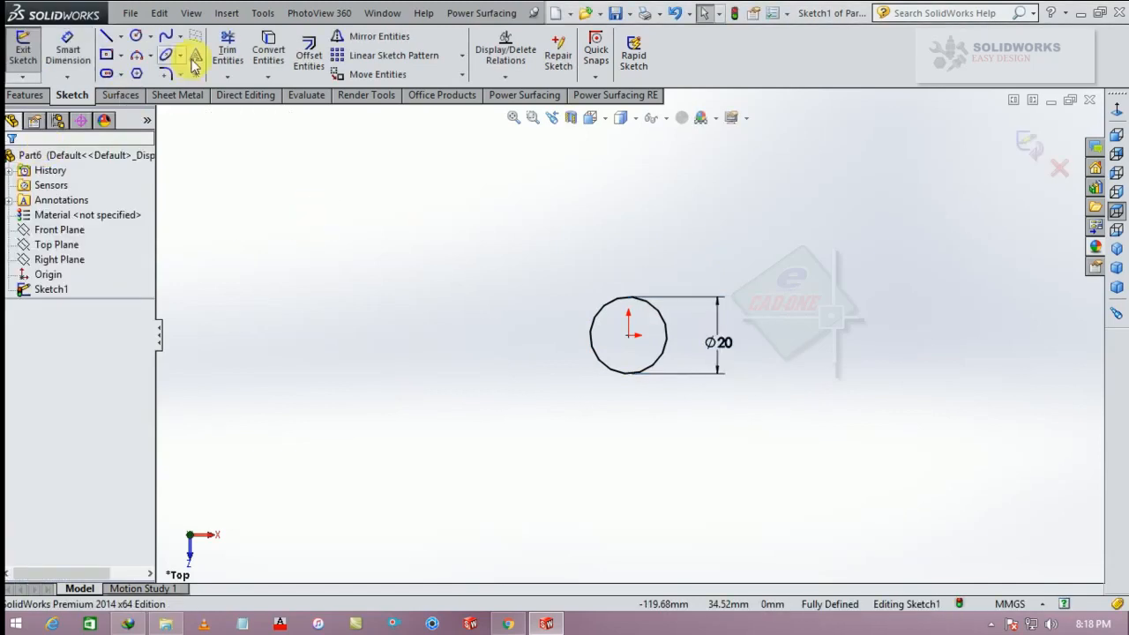
# Draw a closed, irregular ten-point spline around the 20 mm circle as a freeform blob outline
pyautogui.click(165, 36)
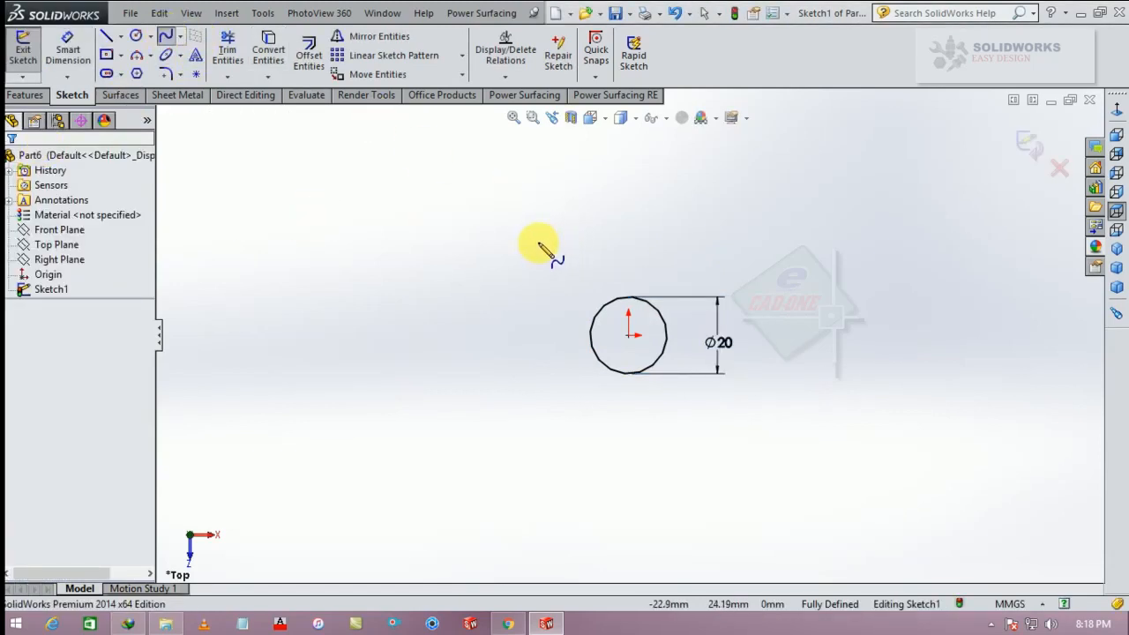
pyautogui.click(539, 238)
pyautogui.click(629, 188)
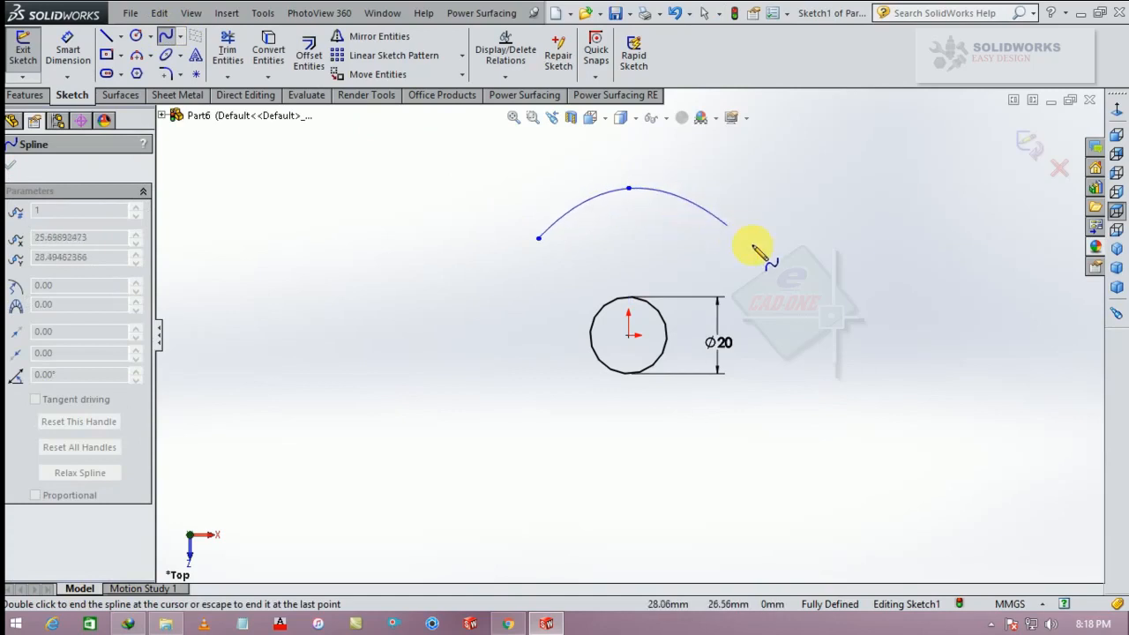
pyautogui.click(797, 265)
pyautogui.click(850, 269)
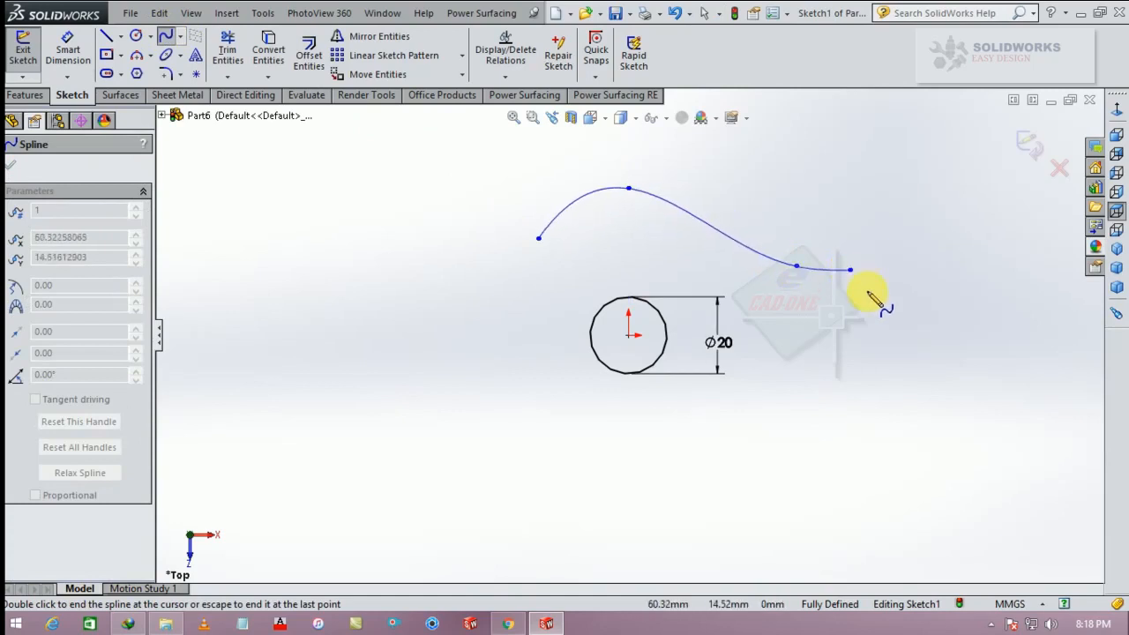
pyautogui.click(857, 381)
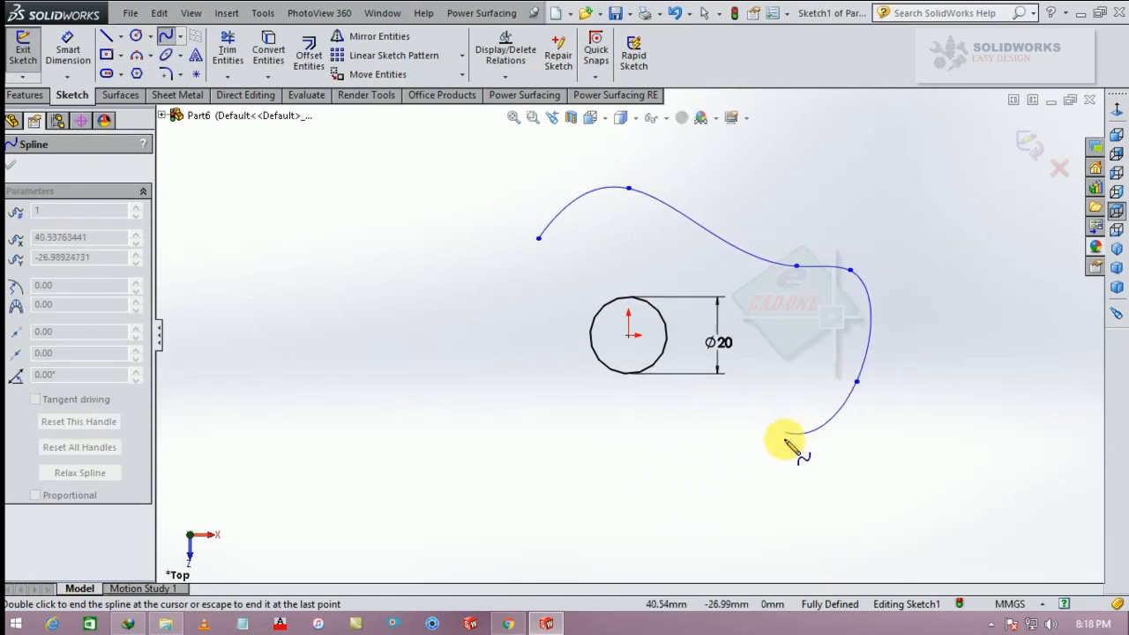
pyautogui.click(784, 437)
pyautogui.click(607, 462)
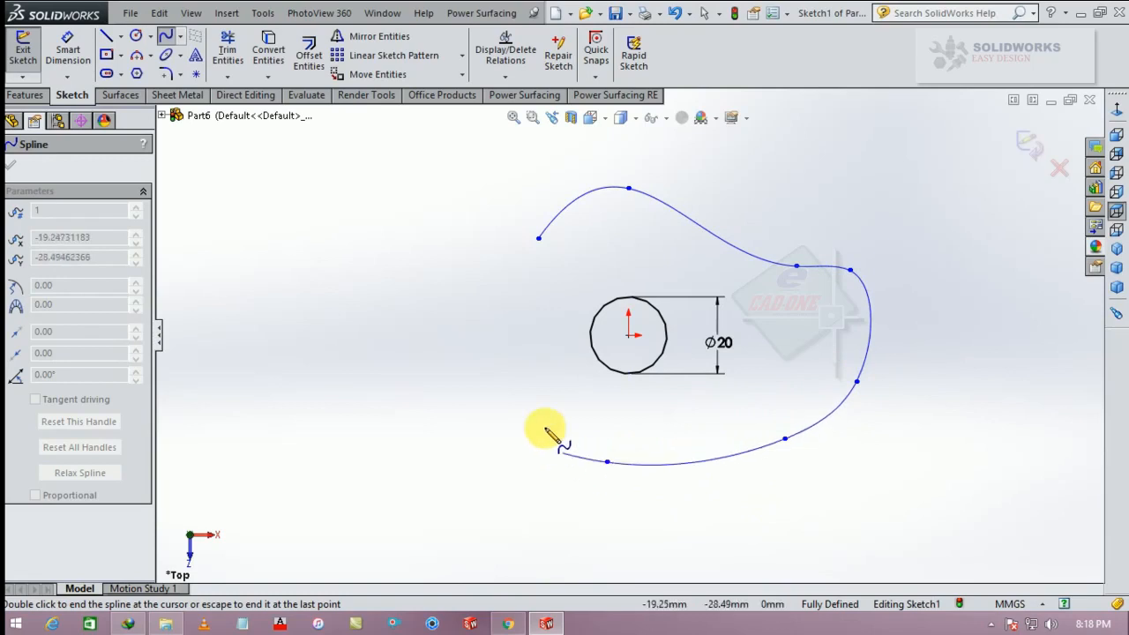
pyautogui.click(548, 371)
pyautogui.click(473, 353)
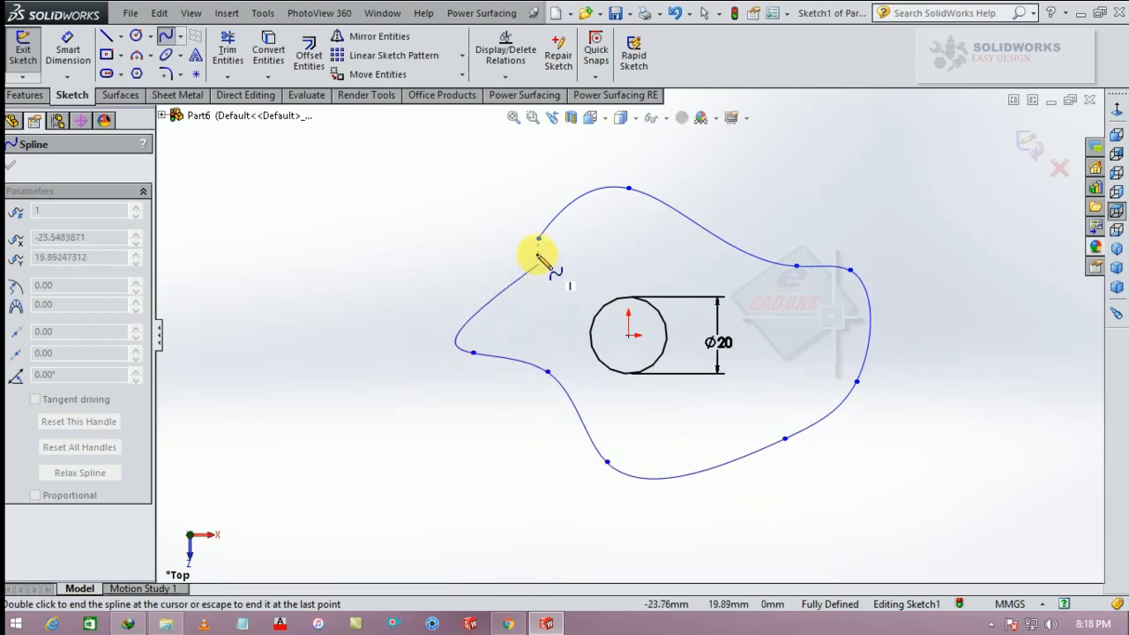
pyautogui.click(471, 268)
pyautogui.click(539, 240)
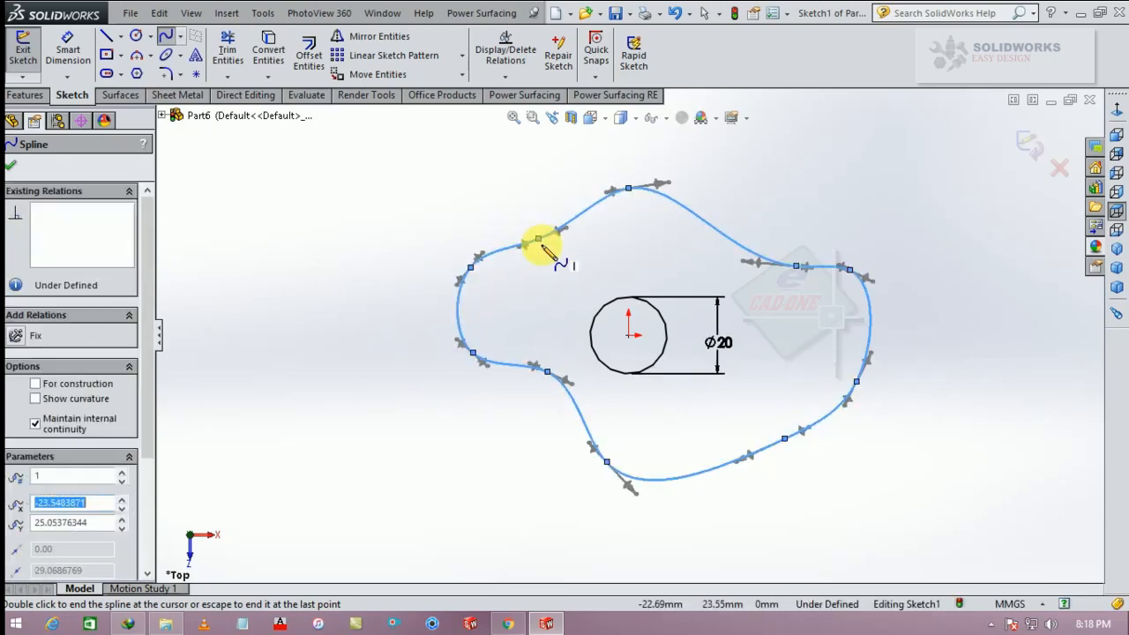
pyautogui.press('Escape')
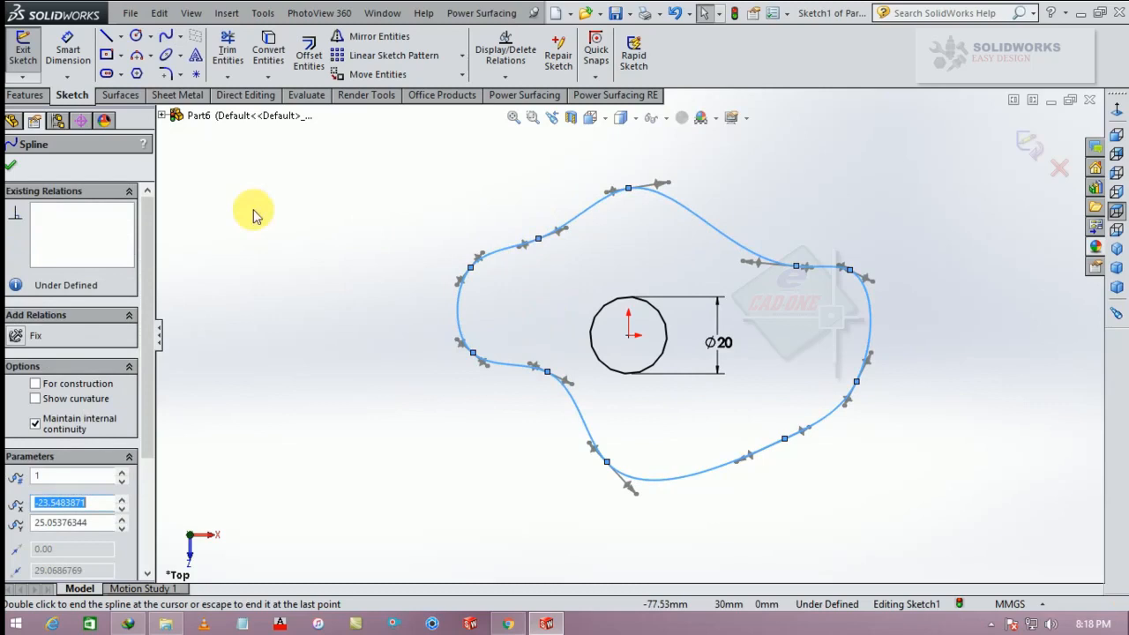
pyautogui.click(10, 165)
# Convert the central circle to construction geometry and exit the sketch
pyautogui.moveTo(448, 373); pyautogui.dragTo(435, 288, button='middle')
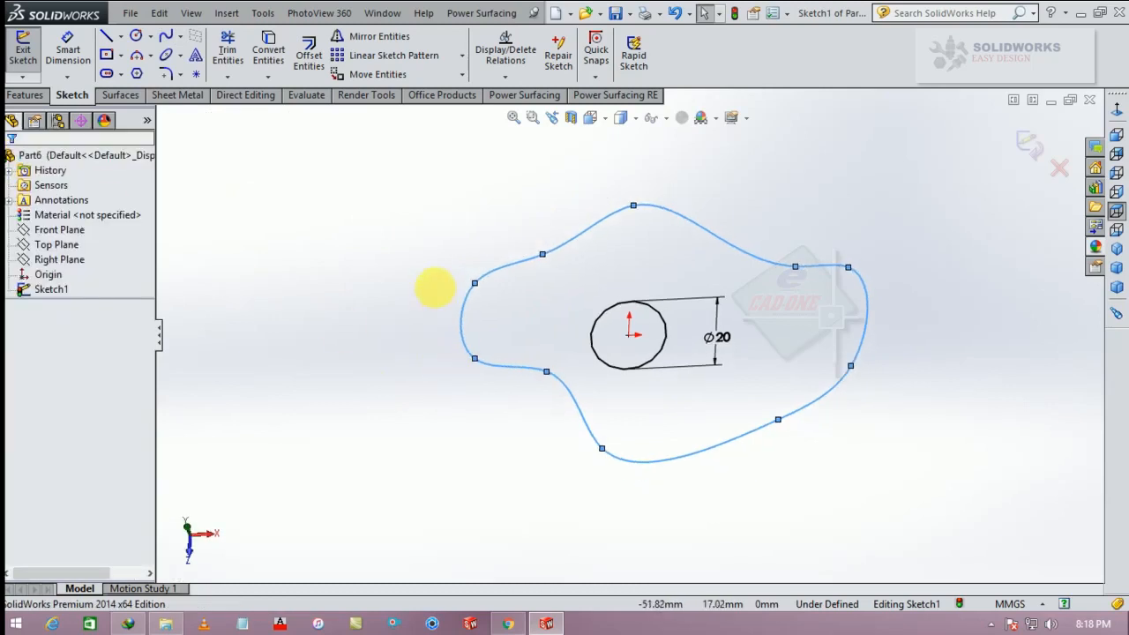
pyautogui.click(616, 307)
pyautogui.click(678, 257)
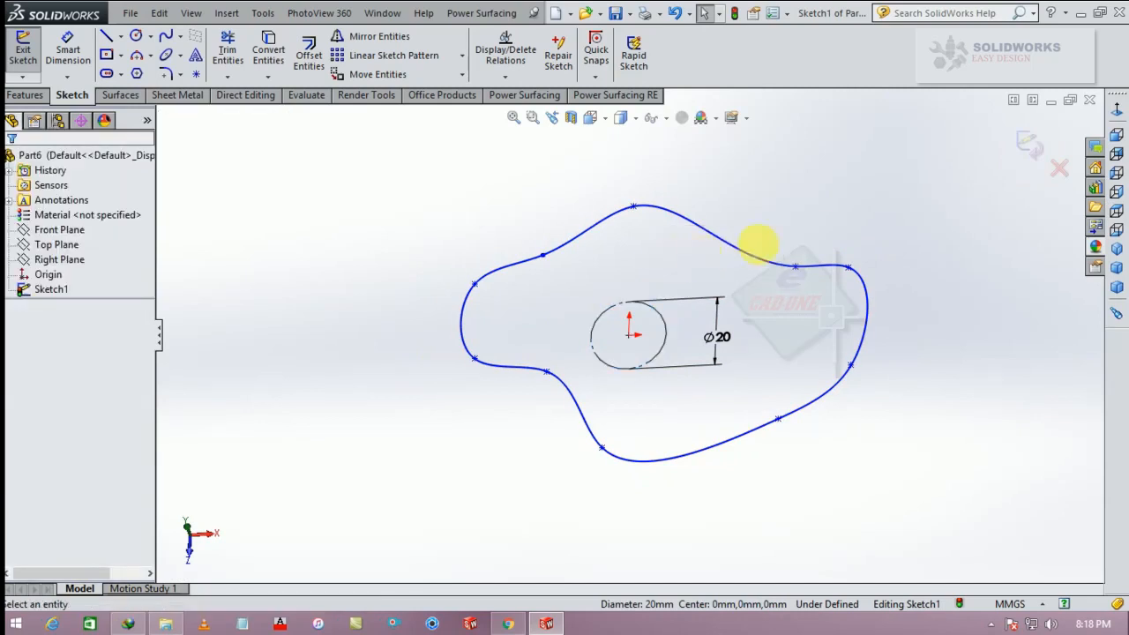
pyautogui.click(1023, 147)
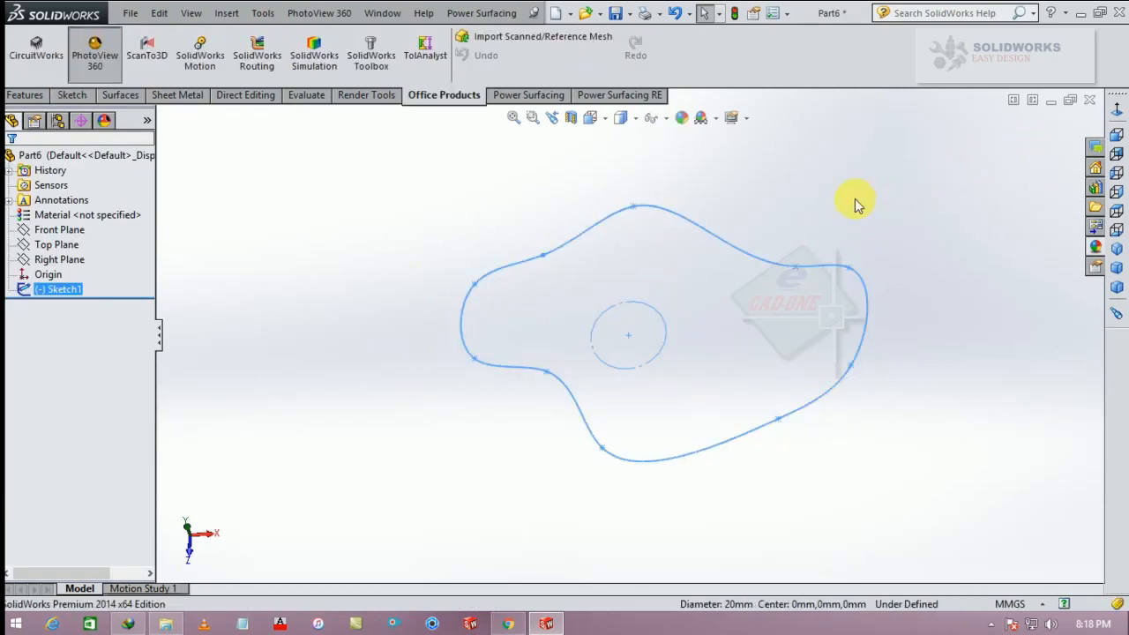
pyautogui.click(24, 94)
pyautogui.click(30, 53)
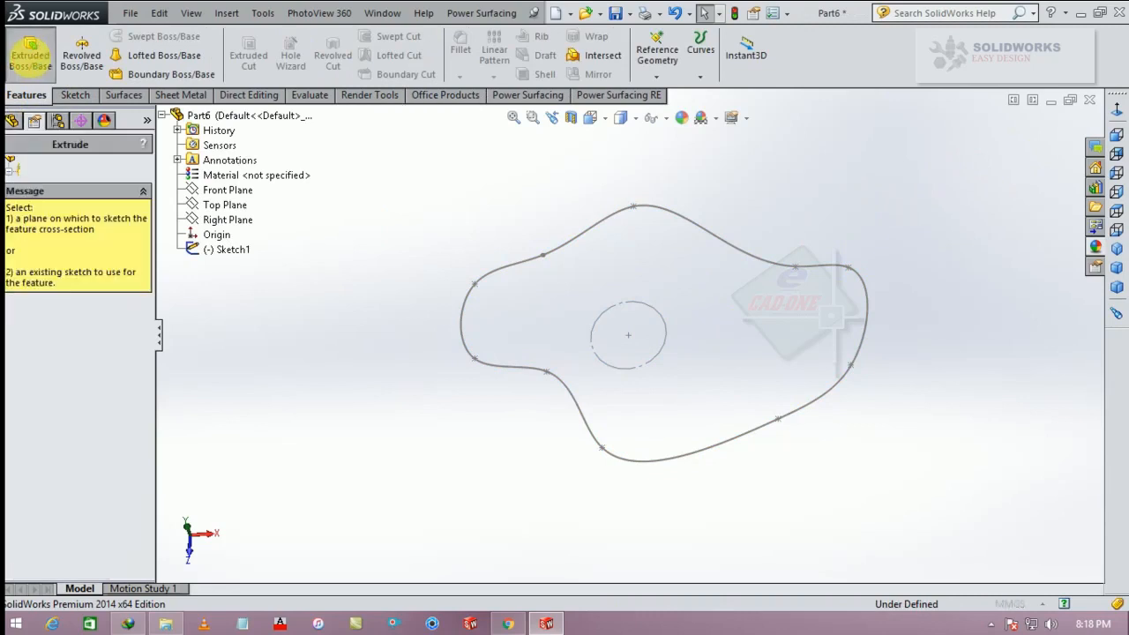
pyautogui.click(12, 167)
# Open the freeform outline sketch for editing and extrude it as a solid to a blind depth of 4 mm
pyautogui.click(65, 306)
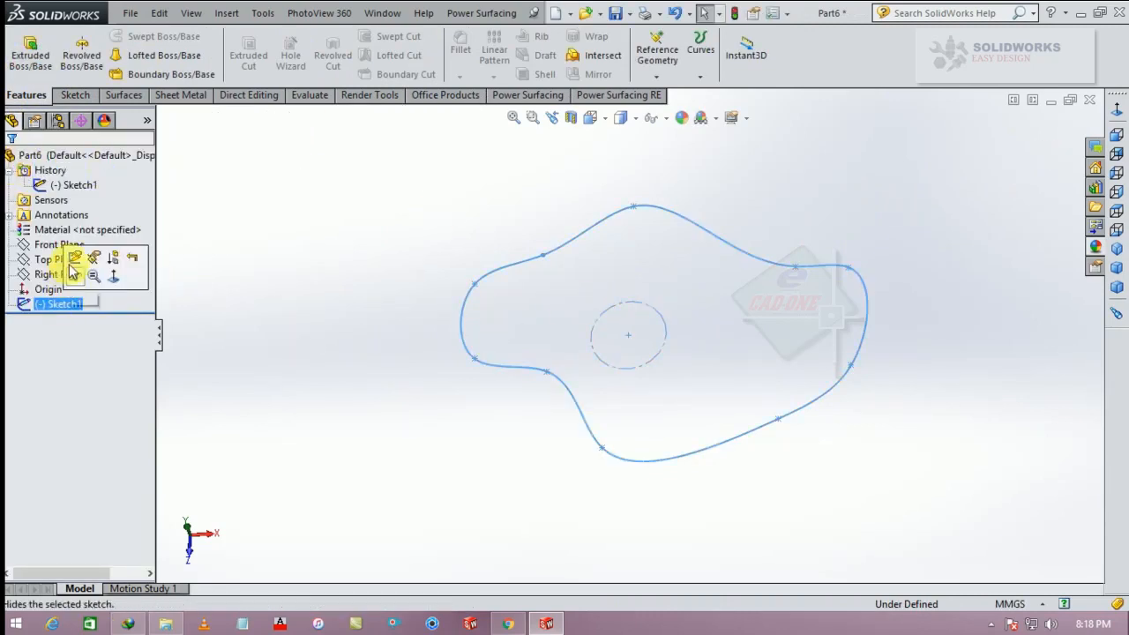
pyautogui.click(81, 260)
pyautogui.click(27, 94)
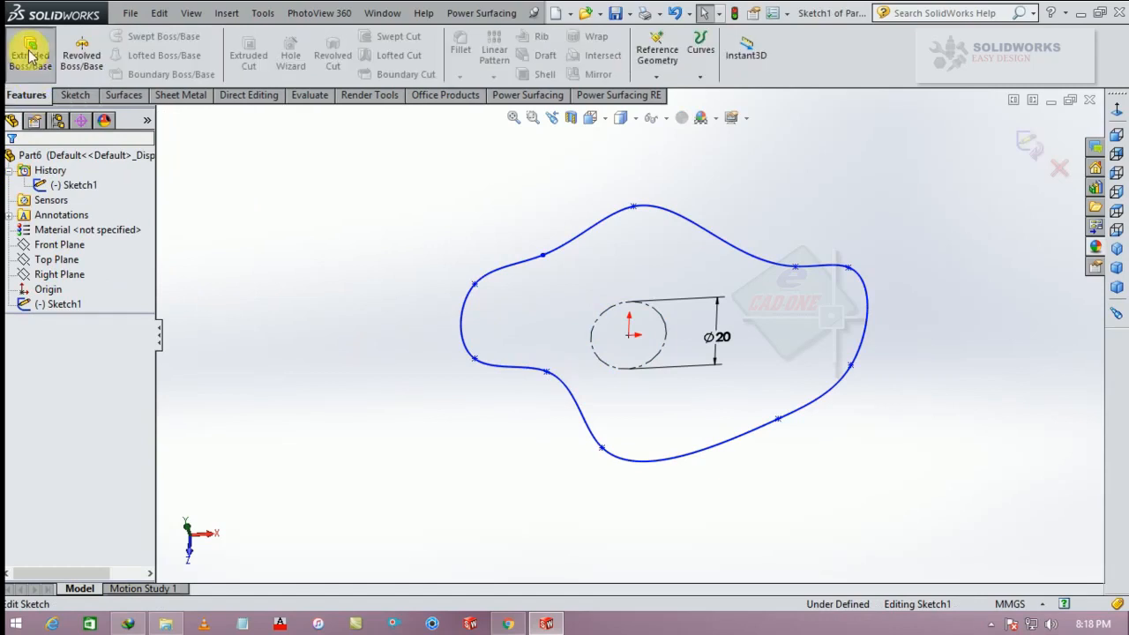
pyautogui.click(30, 53)
pyautogui.moveTo(395, 347); pyautogui.dragTo(397, 225, button='middle')
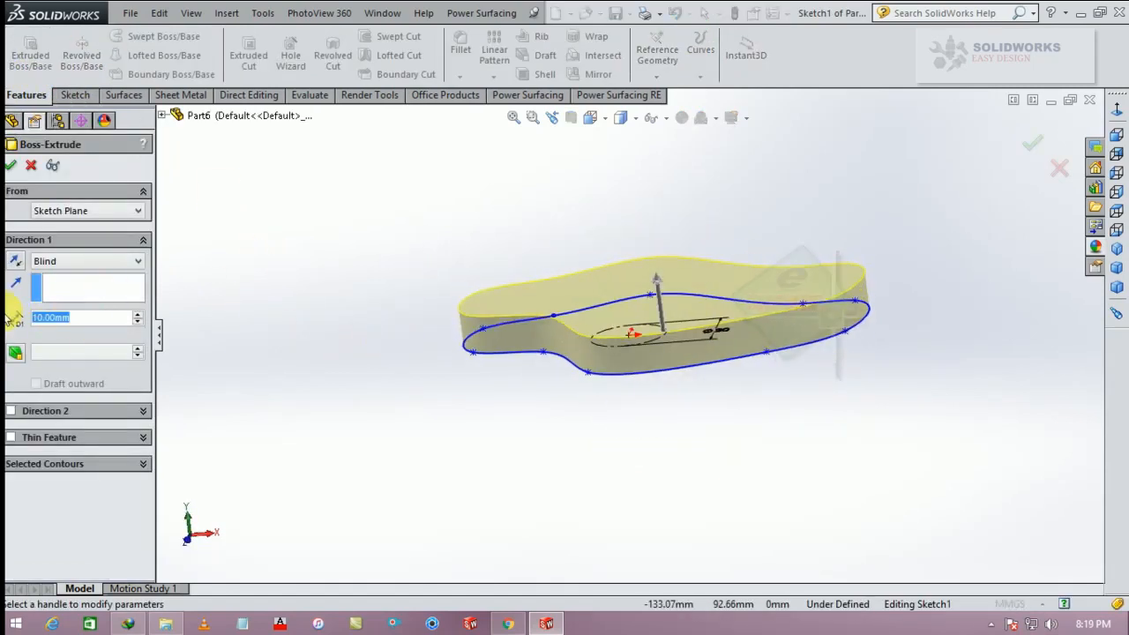
pyautogui.write('4')
pyautogui.press('Return')
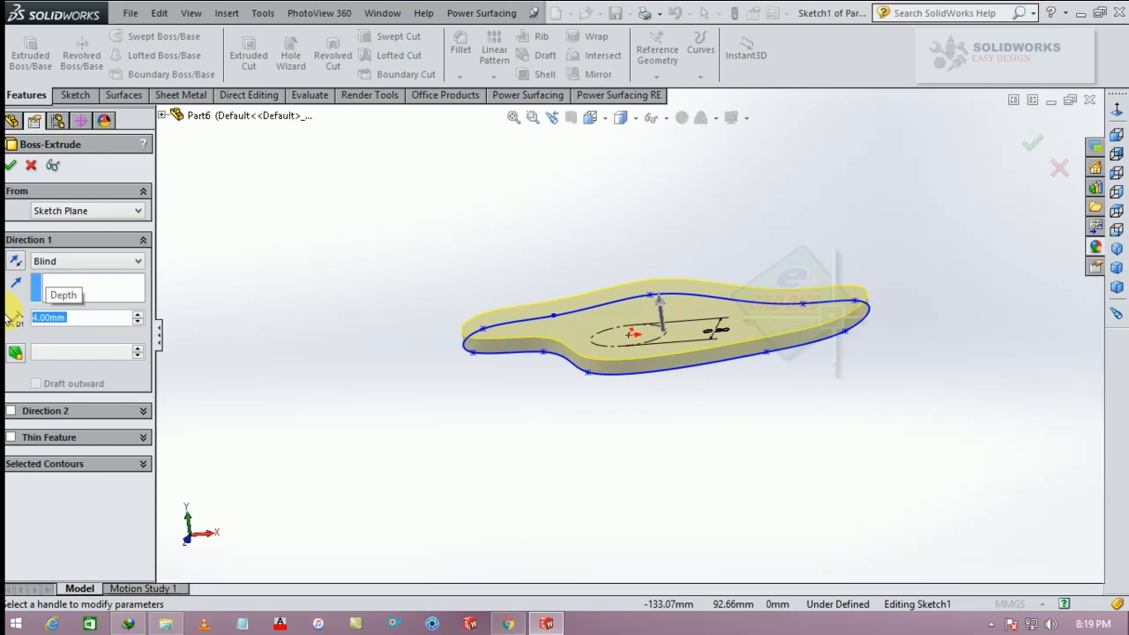
pyautogui.click(11, 166)
# Fillet the edges of the blob's upper face with a constant radius of 4 mm
pyautogui.moveTo(540, 430); pyautogui.dragTo(563, 391, button='middle')
pyautogui.click(644, 331)
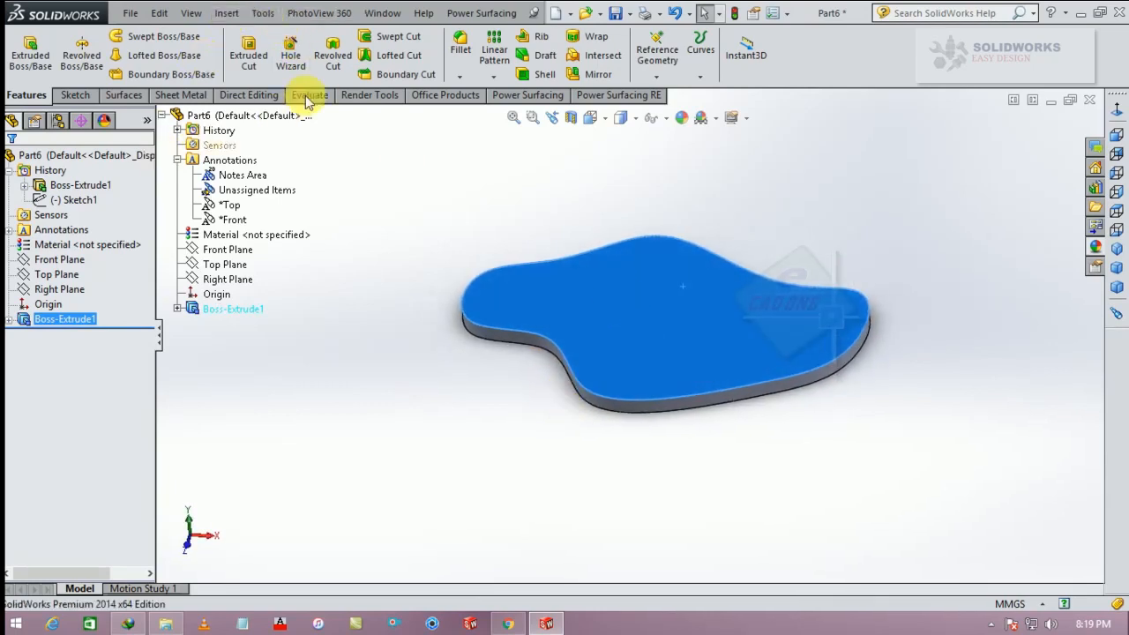
pyautogui.click(461, 44)
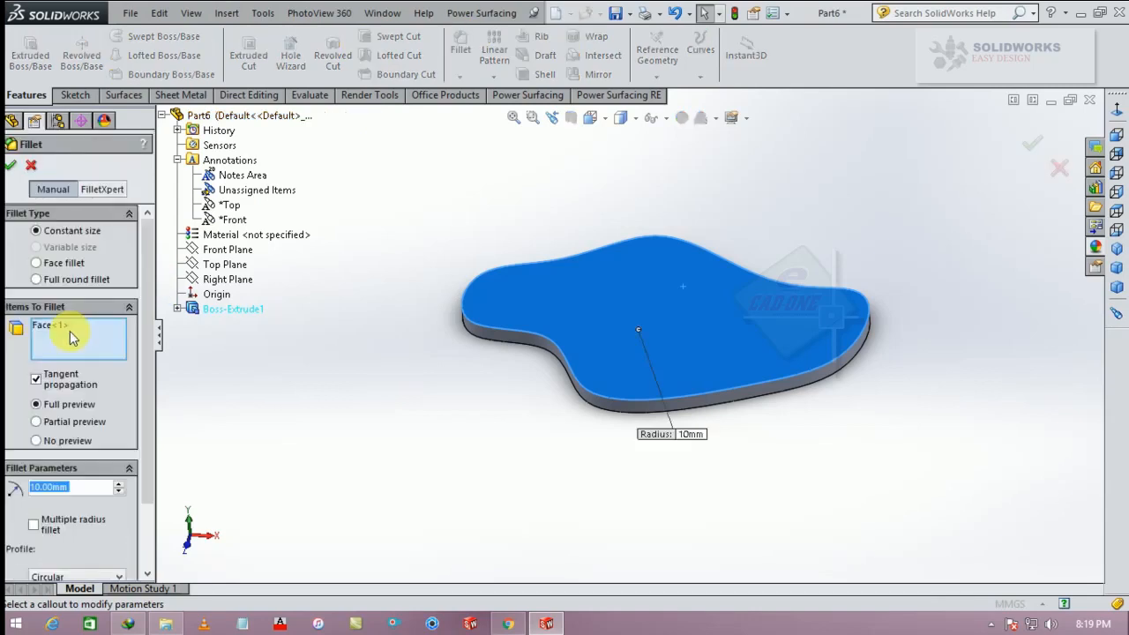
pyautogui.write('4')
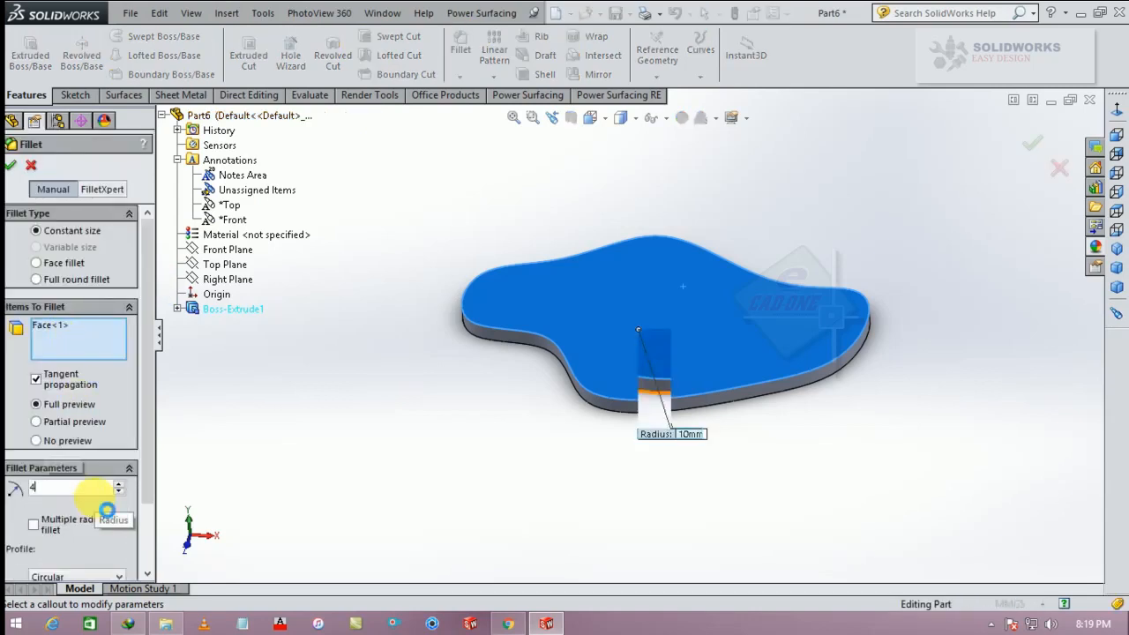
pyautogui.press('Return')
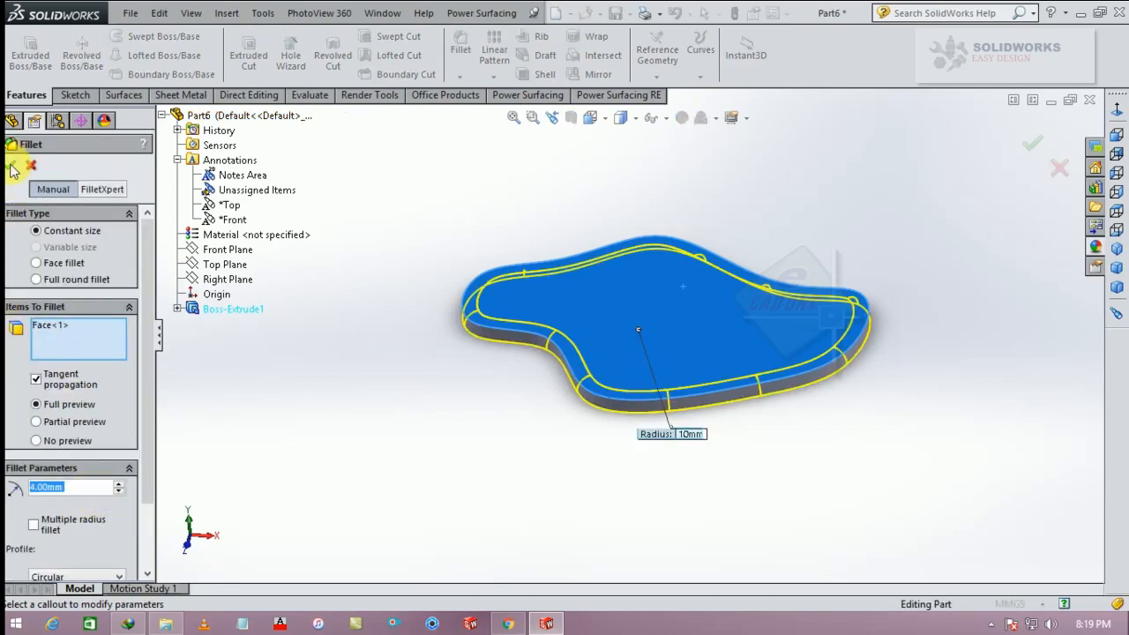
pyautogui.press('Return')
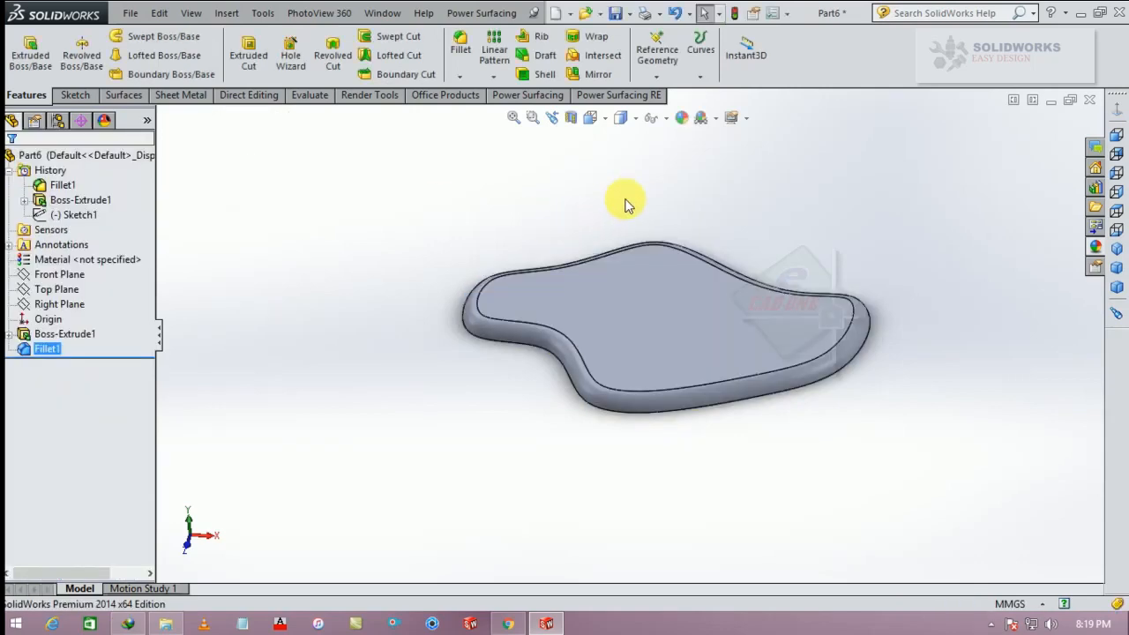
# Start a Freeform on the blob's upper flat face and add a series of parallel through-points control curves across it
pyautogui.click(632, 292)
pyautogui.click(225, 13)
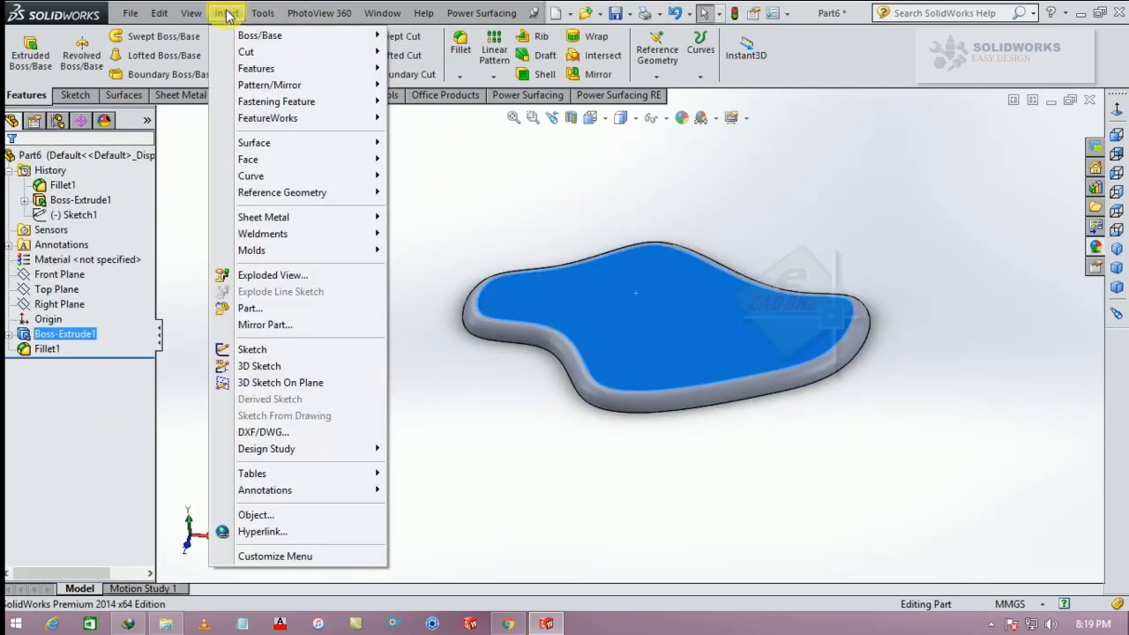
pyautogui.moveTo(256, 68)
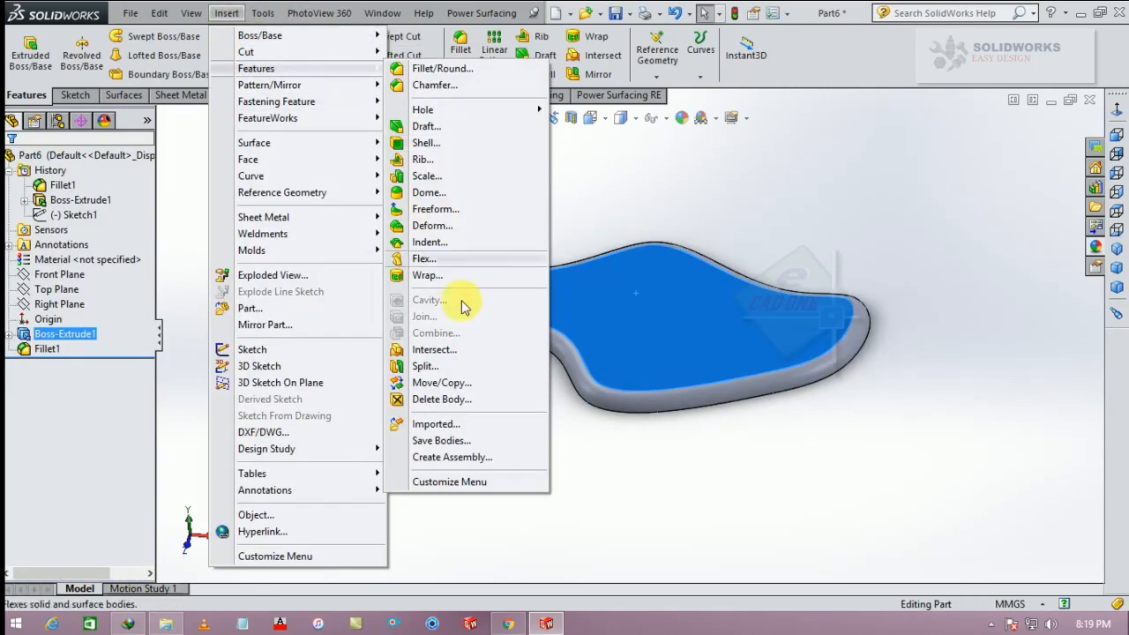
pyautogui.click(432, 209)
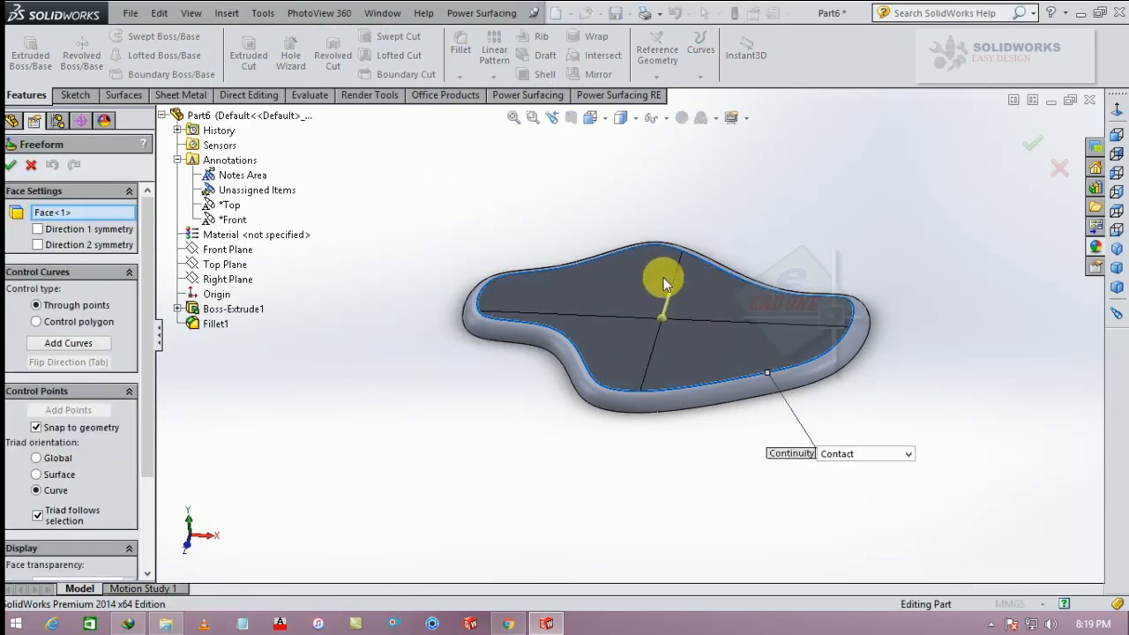
pyautogui.click(67, 343)
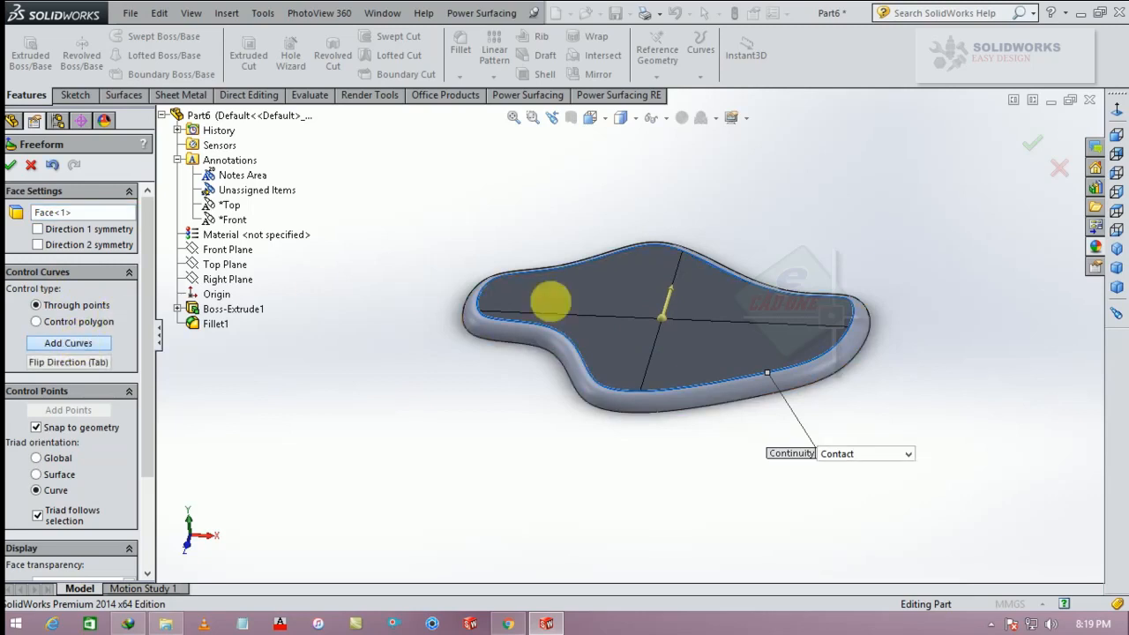
pyautogui.moveTo(714, 344)
pyautogui.mouseDown(button='middle')
pyautogui.moveTo(675, 252)
pyautogui.moveTo(661, 324)
pyautogui.moveTo(676, 341)
pyautogui.moveTo(707, 335)
pyautogui.mouseUp(button='middle')
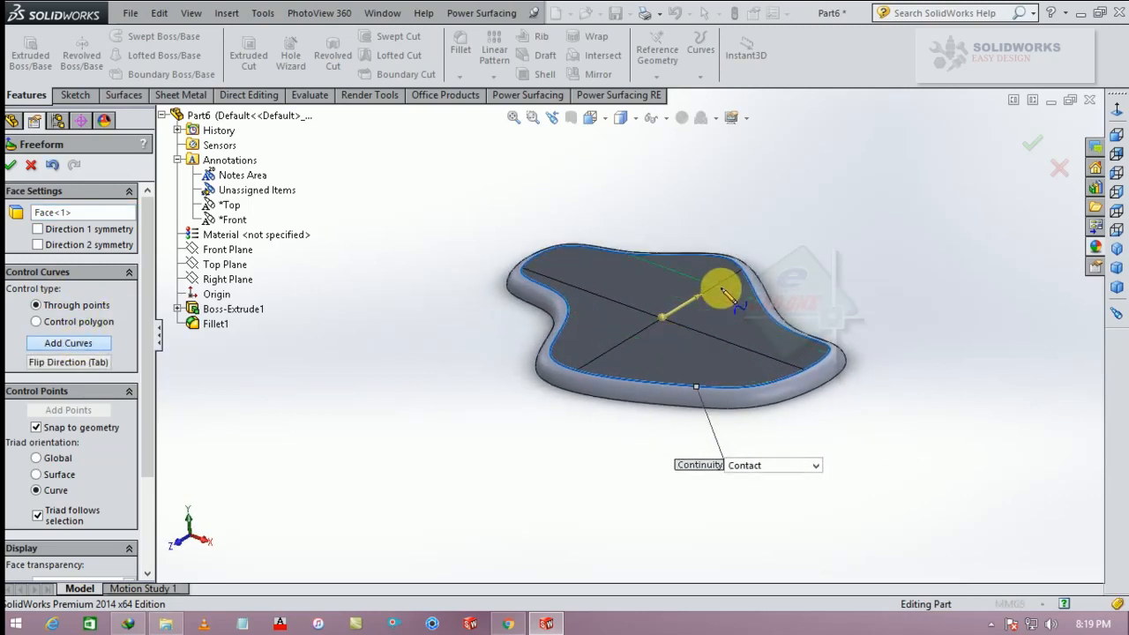
pyautogui.moveTo(713, 295)
pyautogui.mouseDown(button='middle')
pyautogui.moveTo(673, 340)
pyautogui.moveTo(712, 323)
pyautogui.moveTo(723, 281)
pyautogui.mouseUp(button='middle')
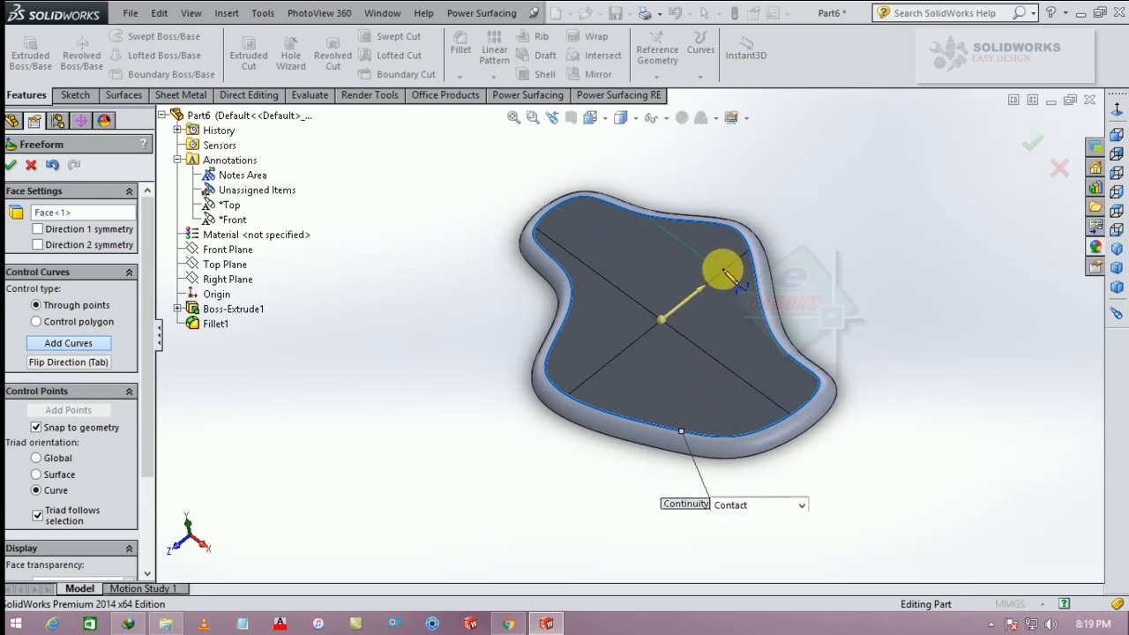
pyautogui.click(715, 304)
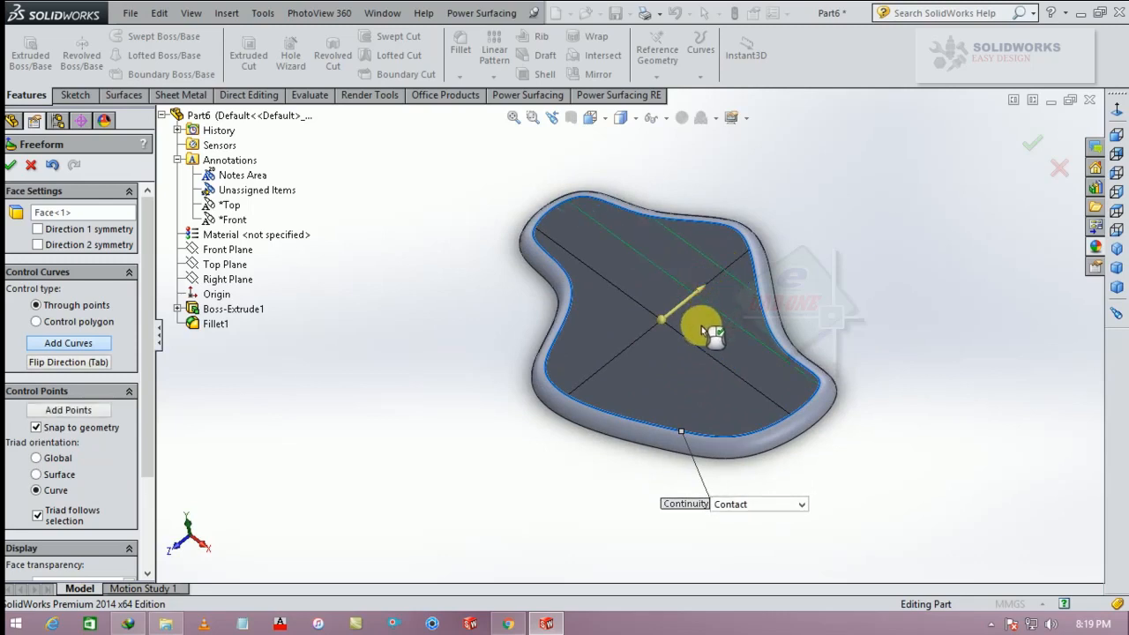
pyautogui.click(659, 373)
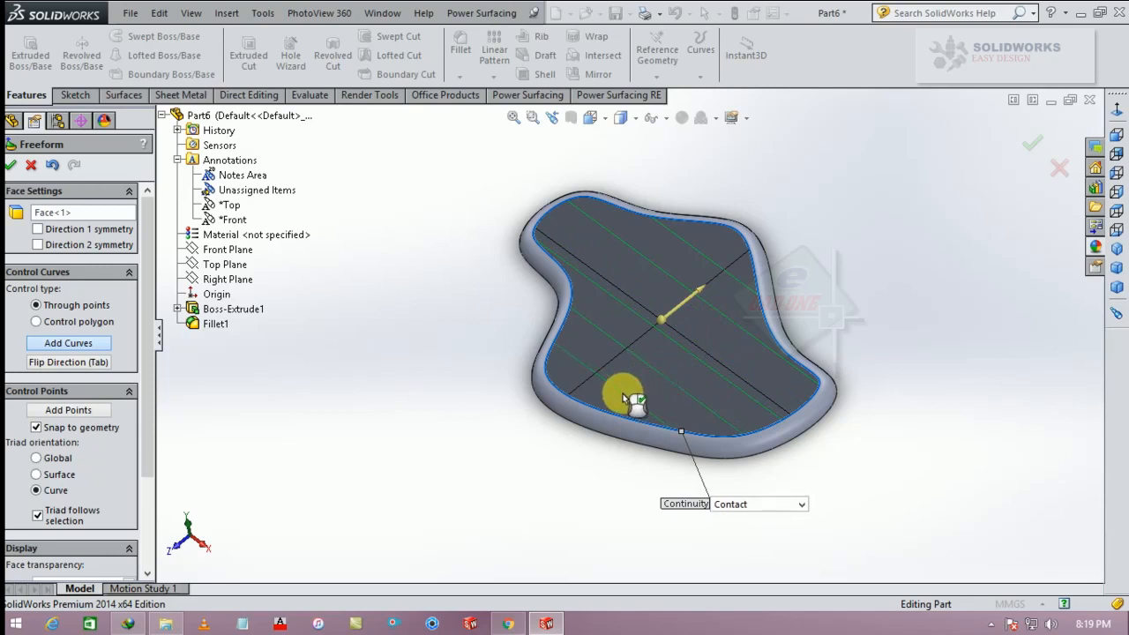
# Add control points to the Freeform control curves where they cross the perpendicular centre line of the face
pyautogui.click(76, 411)
pyautogui.moveTo(681, 334); pyautogui.dragTo(687, 357, button='middle')
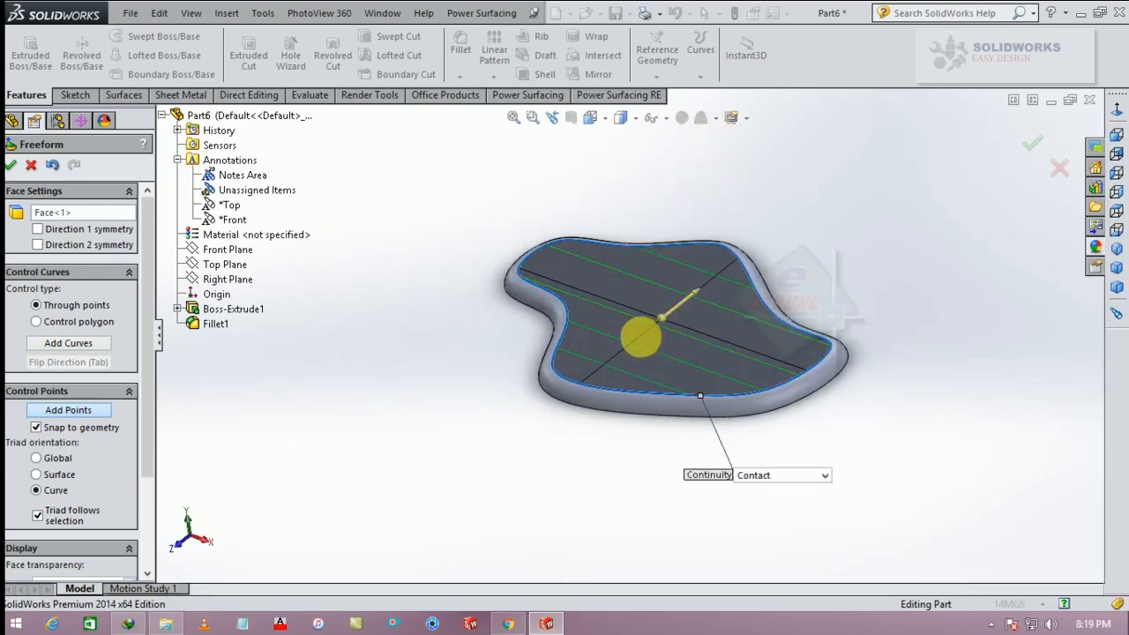
pyautogui.click(632, 343)
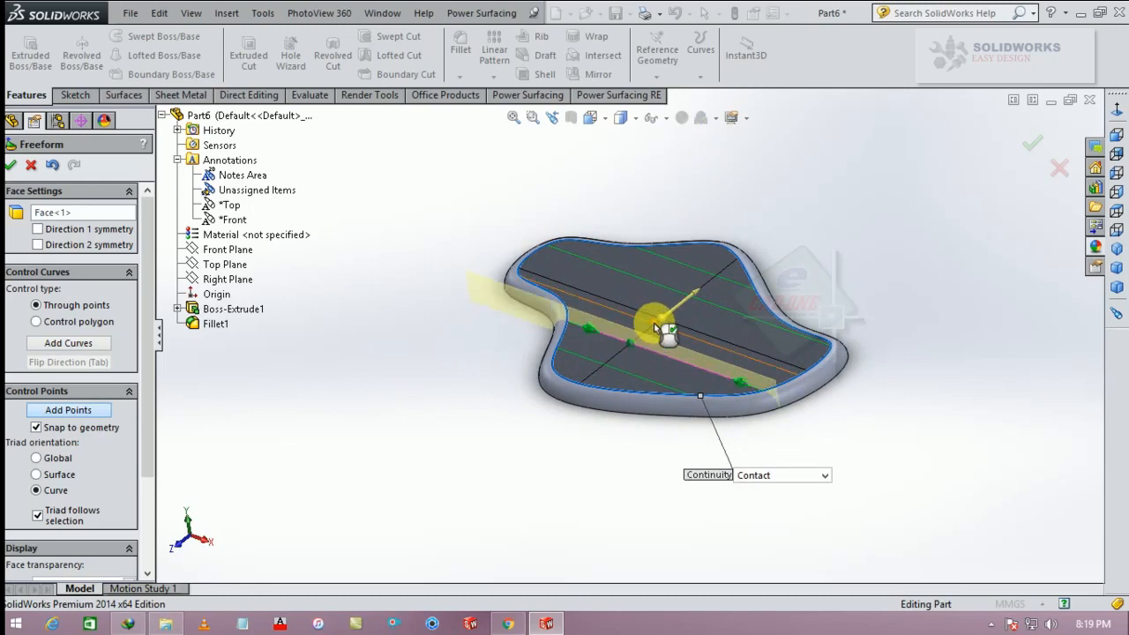
pyautogui.moveTo(655, 327); pyautogui.dragTo(723, 283)
pyautogui.click(722, 282)
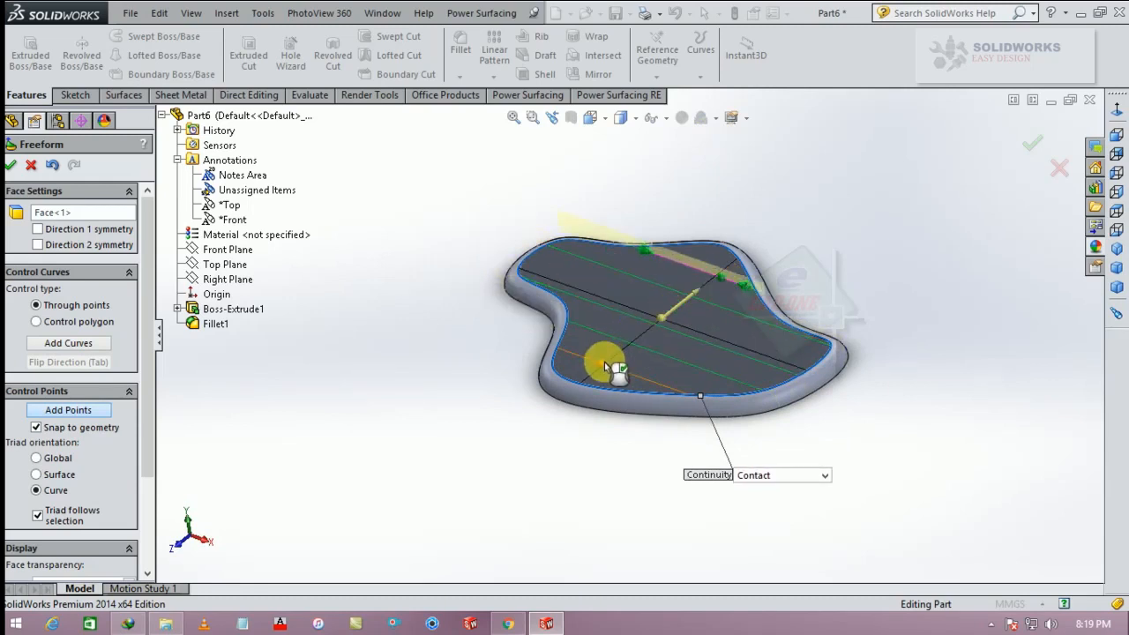
pyautogui.moveTo(605, 361); pyautogui.dragTo(515, 404)
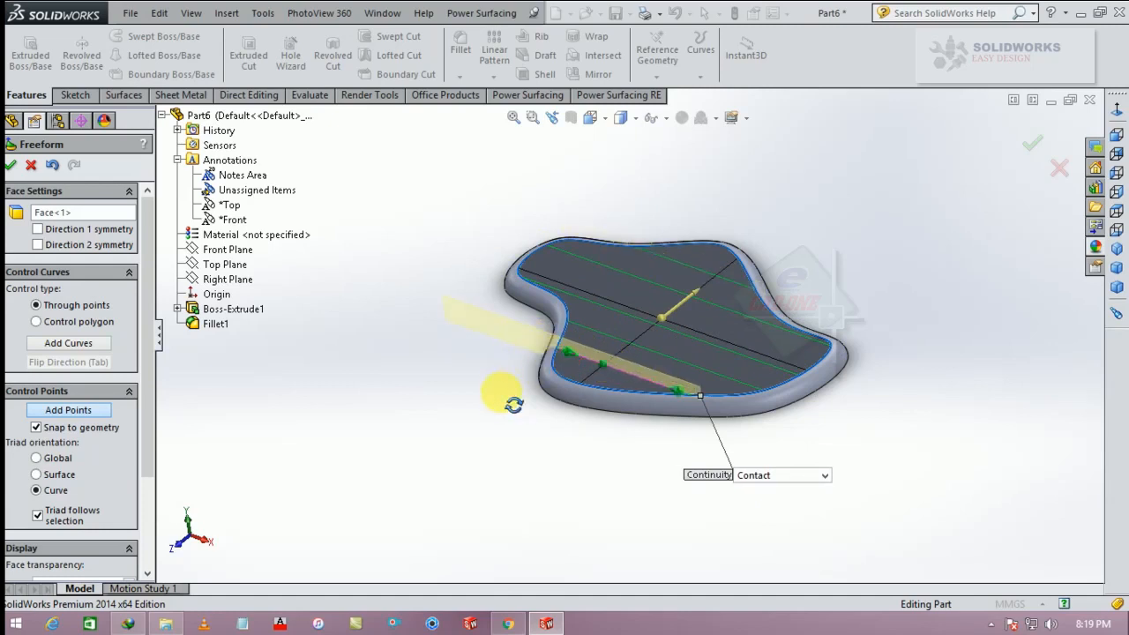
pyautogui.moveTo(514, 404); pyautogui.dragTo(512, 429, button='middle')
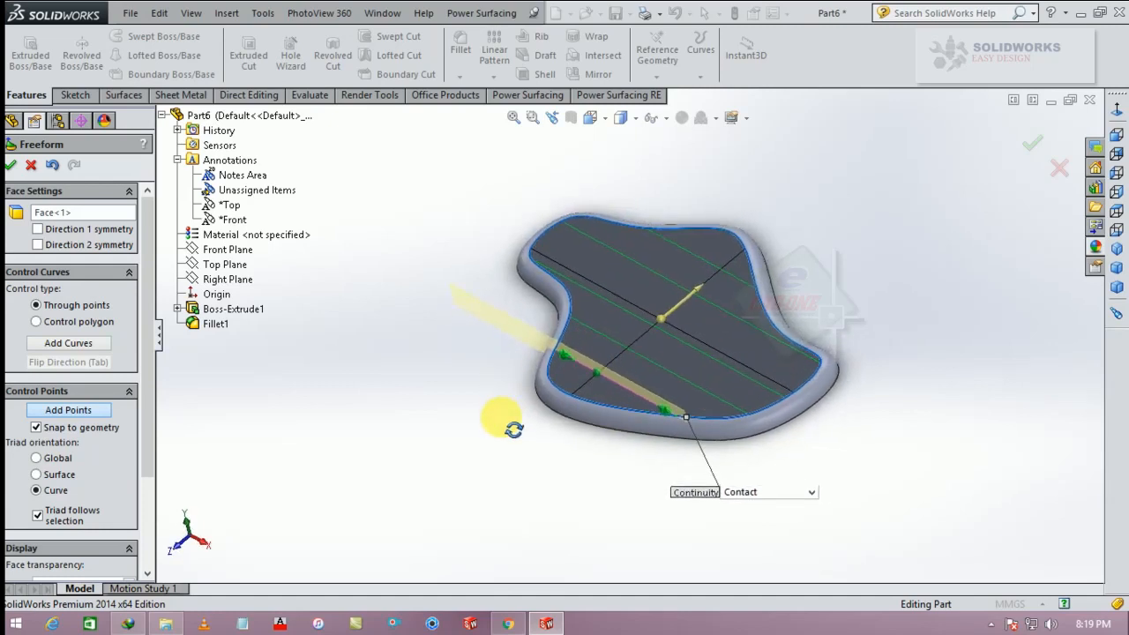
# Try the hidden-line and wireframe display styles on the blob, and restore shaded with edges
pyautogui.click(634, 120)
pyautogui.click(624, 204)
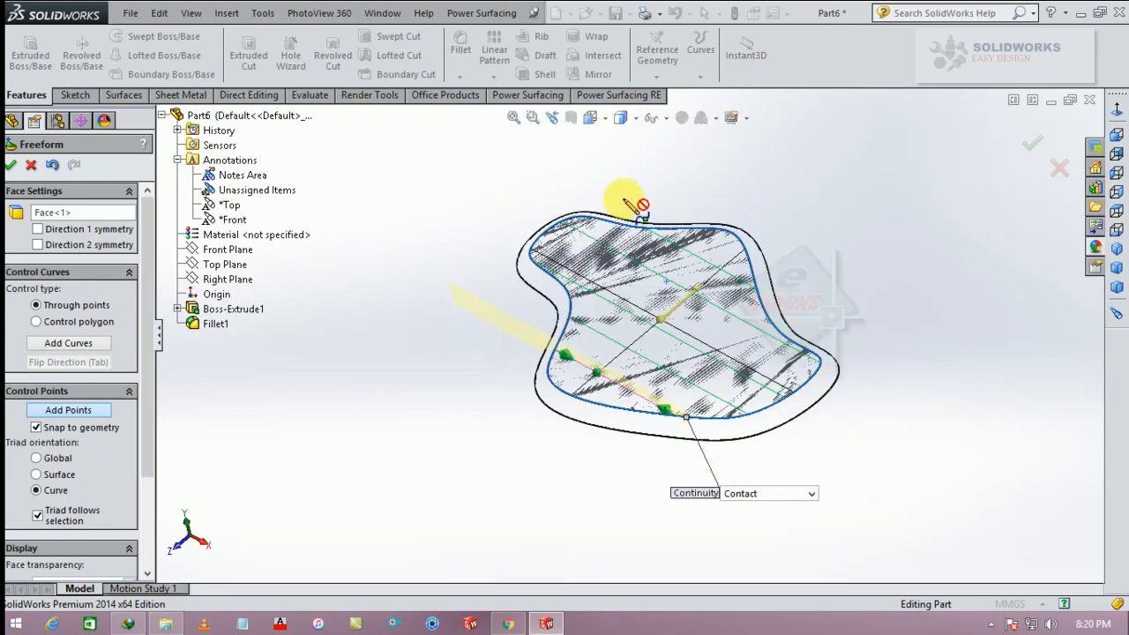
pyautogui.click(633, 118)
pyautogui.click(622, 205)
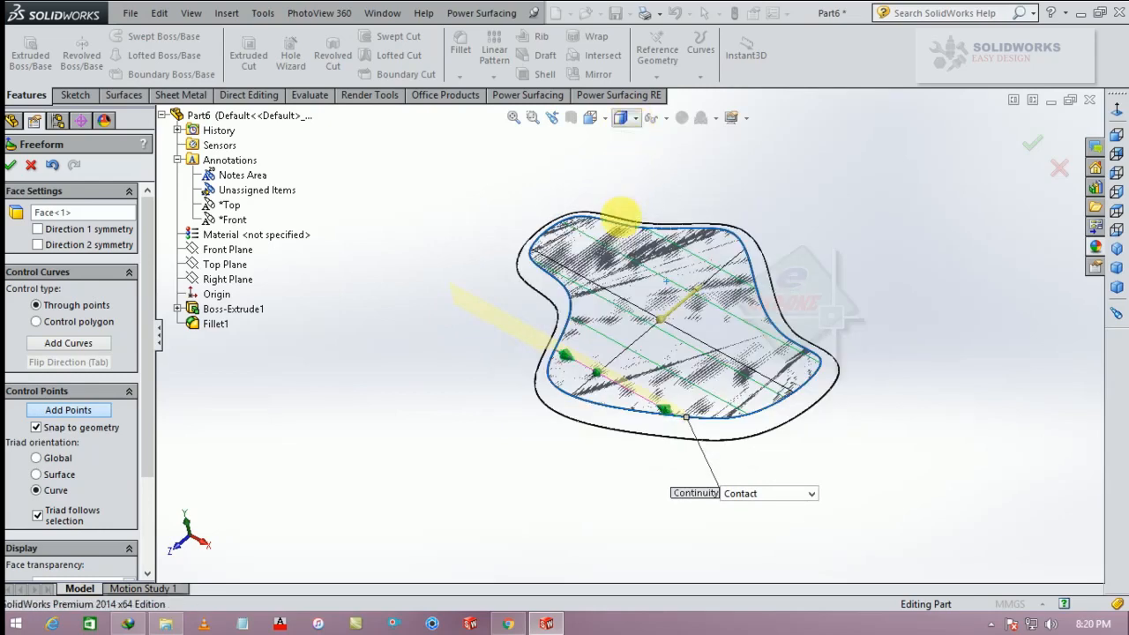
pyautogui.click(628, 119)
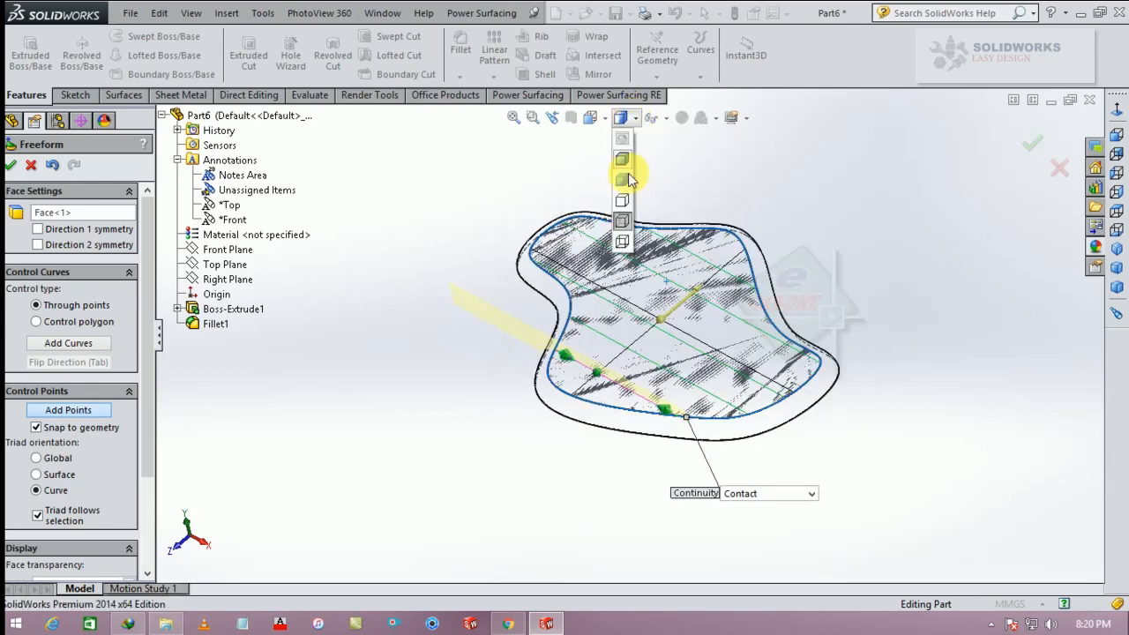
pyautogui.click(625, 243)
pyautogui.moveTo(801, 189); pyautogui.dragTo(777, 239, button='middle')
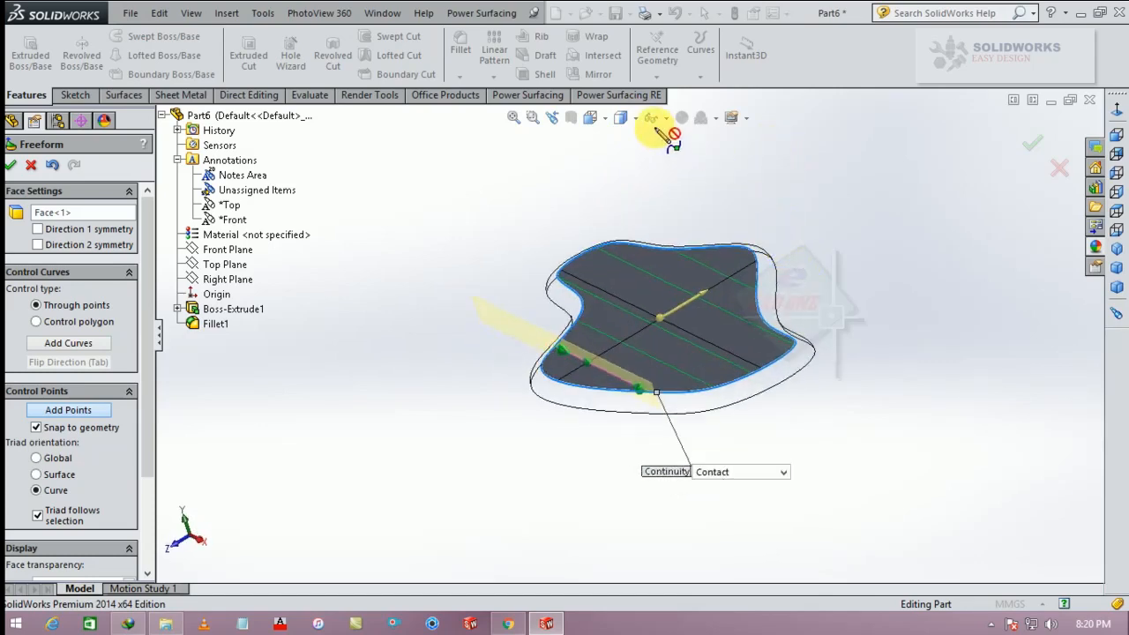
pyautogui.click(625, 118)
pyautogui.click(625, 161)
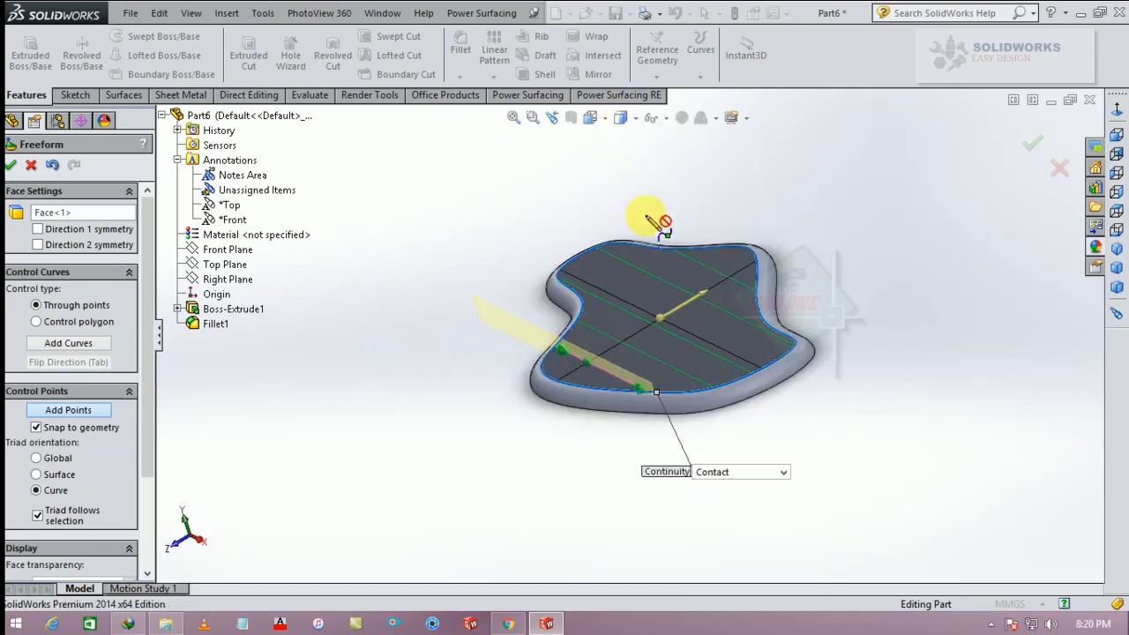
# Finish adding control points and raise the middle point of the curve nearest the front edge by about 1.6 mm
pyautogui.scroll(-2, 650, 265)
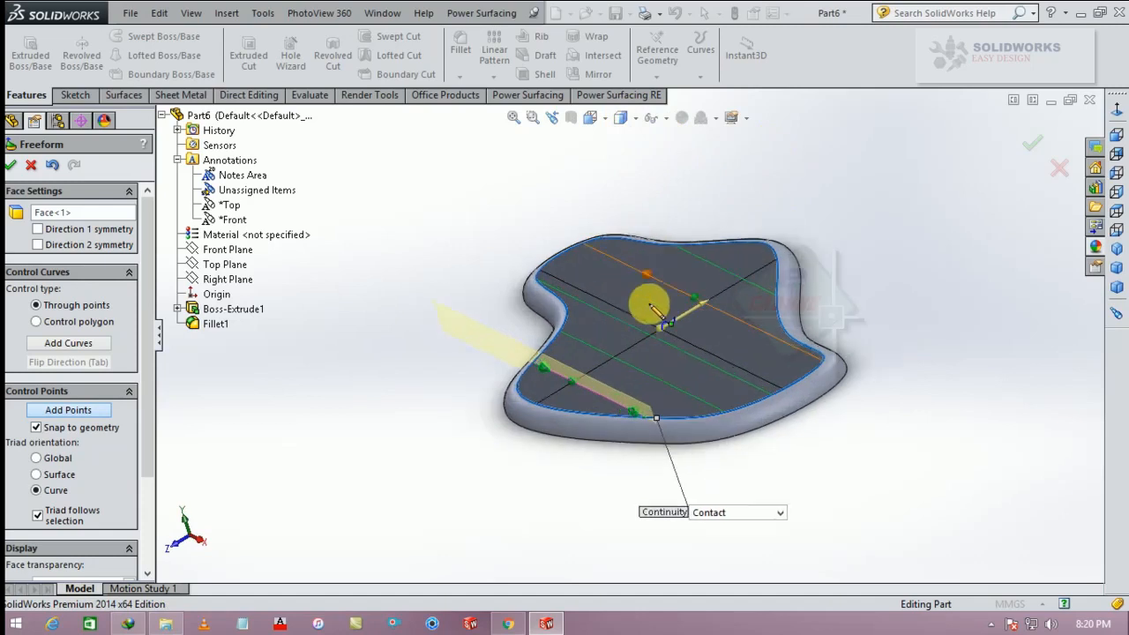
pyautogui.click(572, 383)
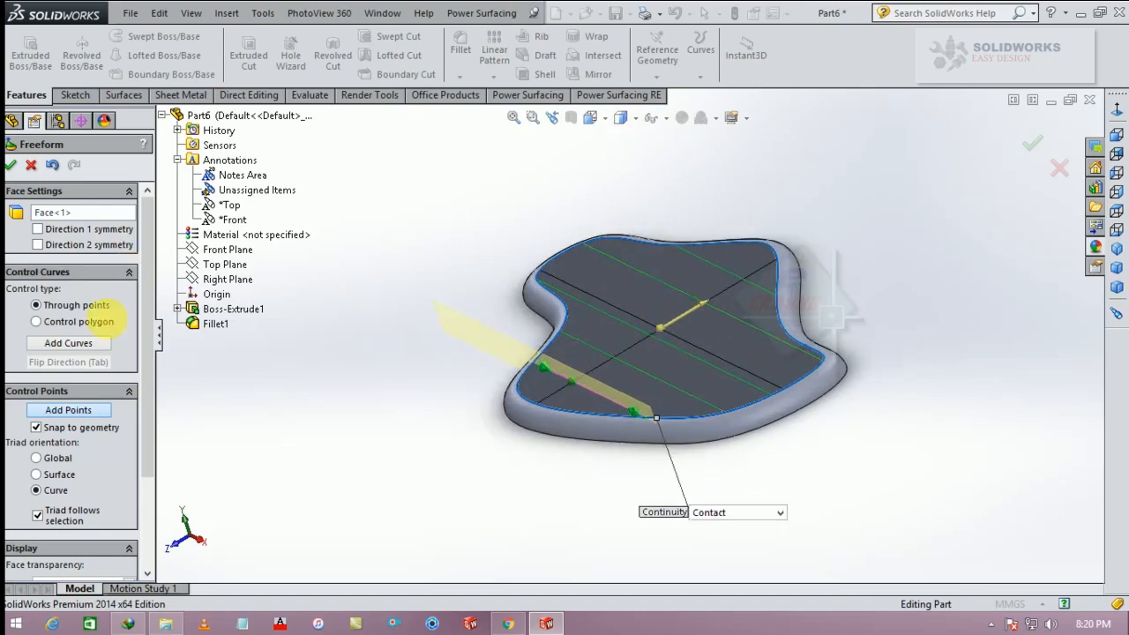
pyautogui.click(69, 411)
pyautogui.scroll(-2, 657, 331)
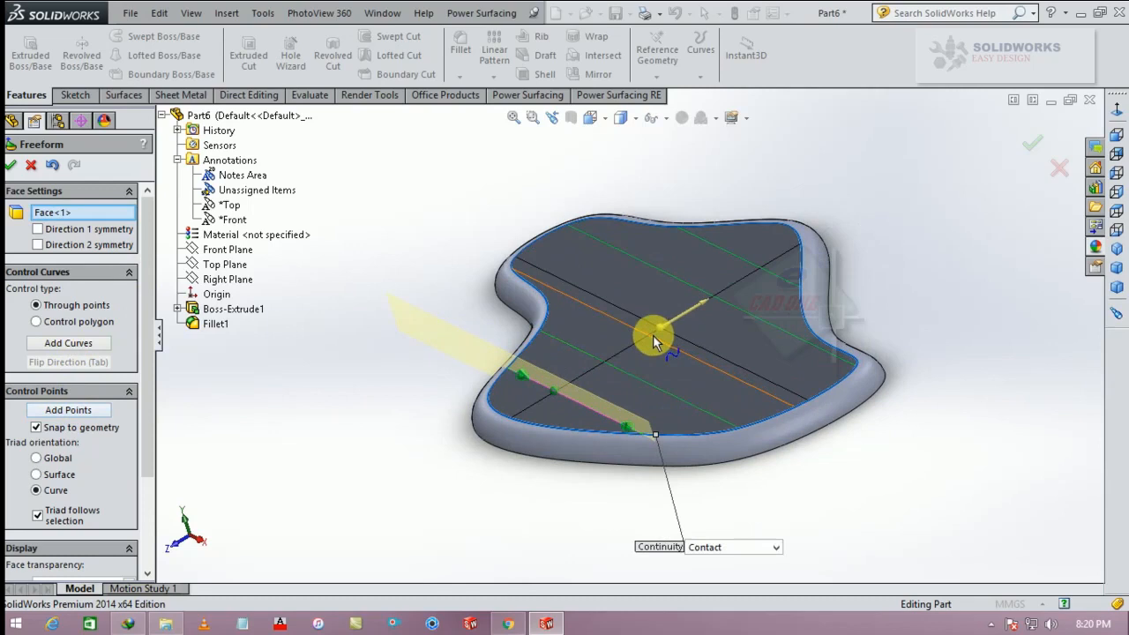
pyautogui.click(557, 391)
pyautogui.moveTo(543, 360); pyautogui.dragTo(569, 342)
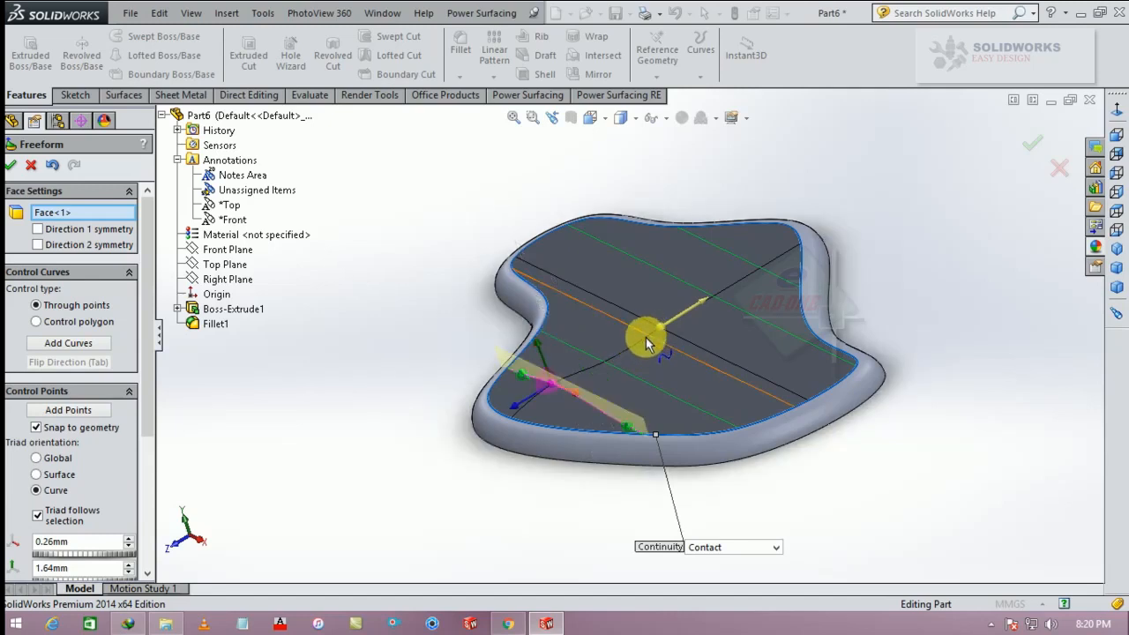
# Raise the middle point of the second control curve from the front by about 1.9 mm and the central curve's by about 5.4 mm
pyautogui.click(603, 360)
pyautogui.click(607, 363)
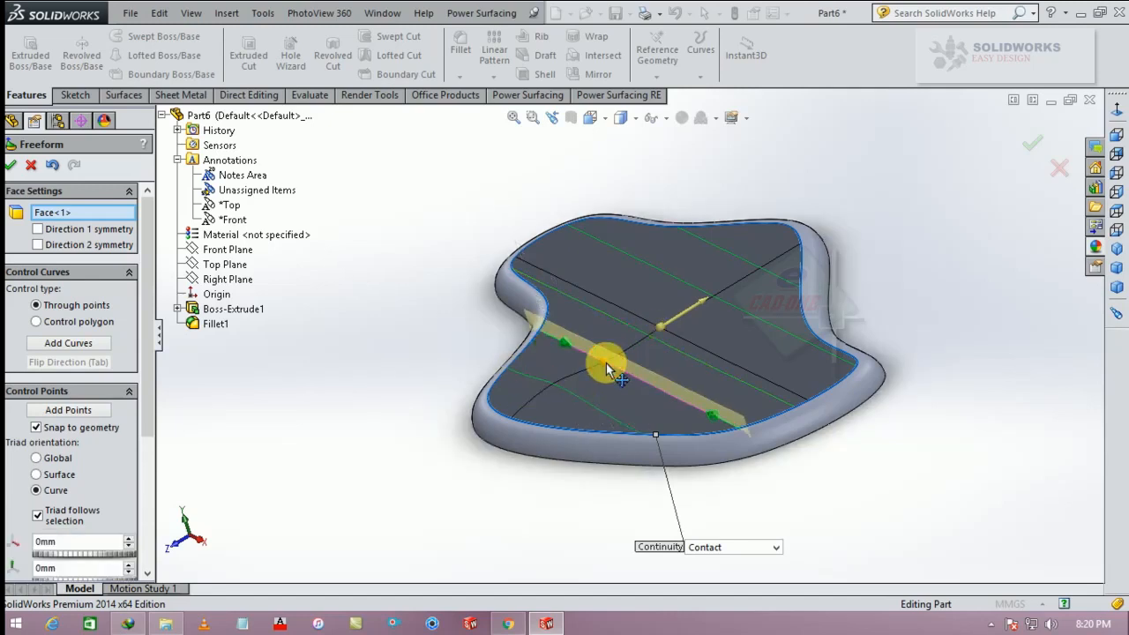
pyautogui.moveTo(596, 334); pyautogui.dragTo(590, 320)
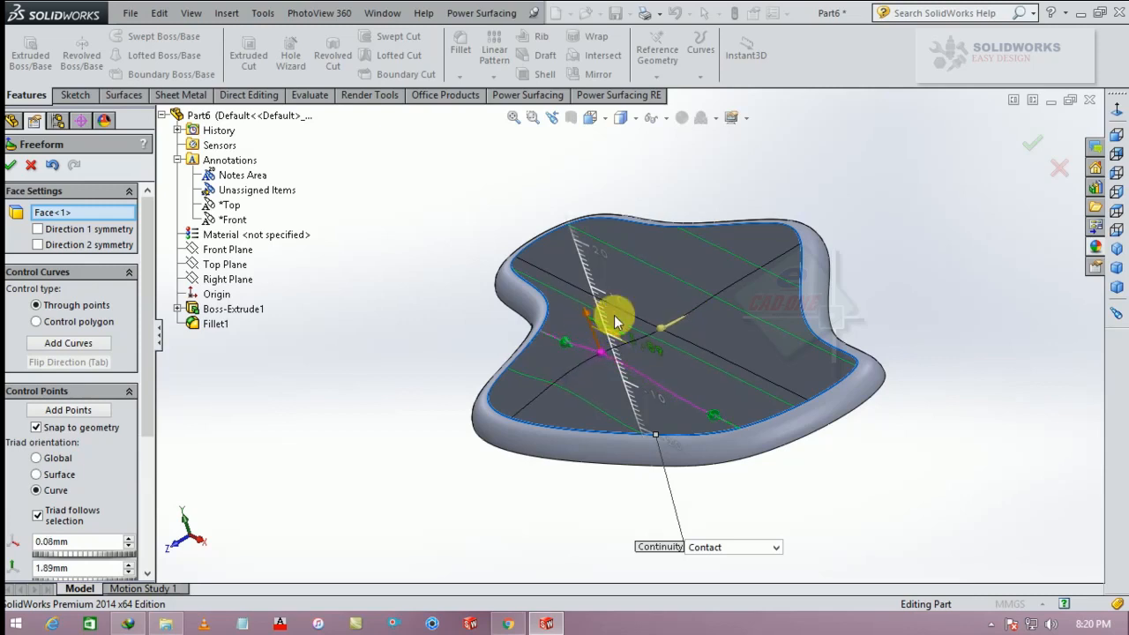
pyautogui.click(661, 340)
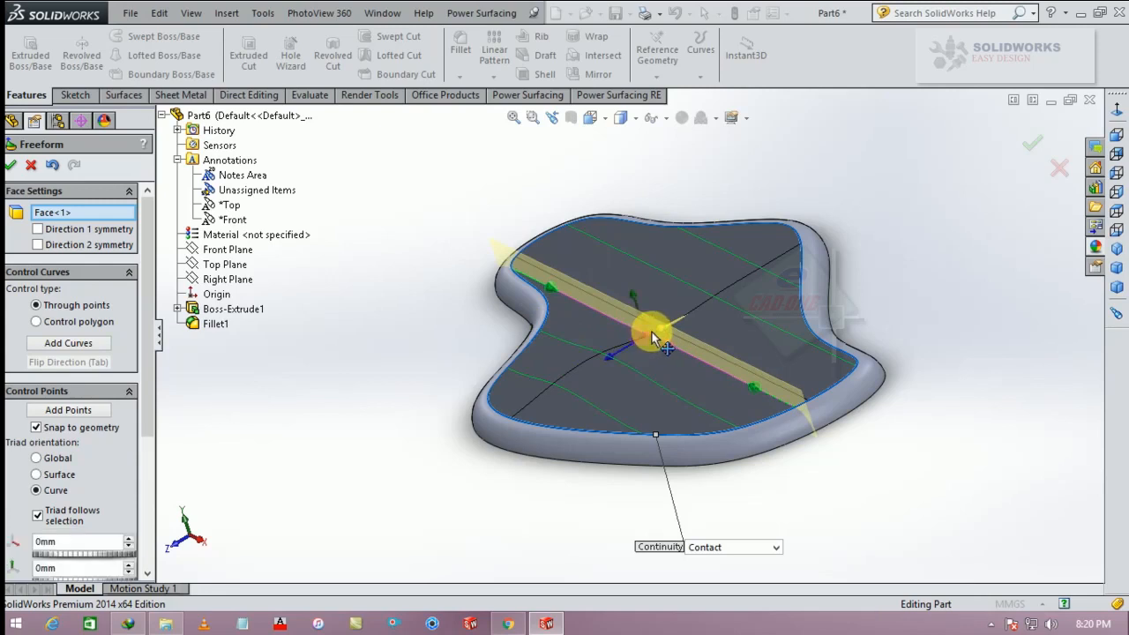
pyautogui.click(652, 332)
pyautogui.moveTo(633, 296); pyautogui.dragTo(633, 272)
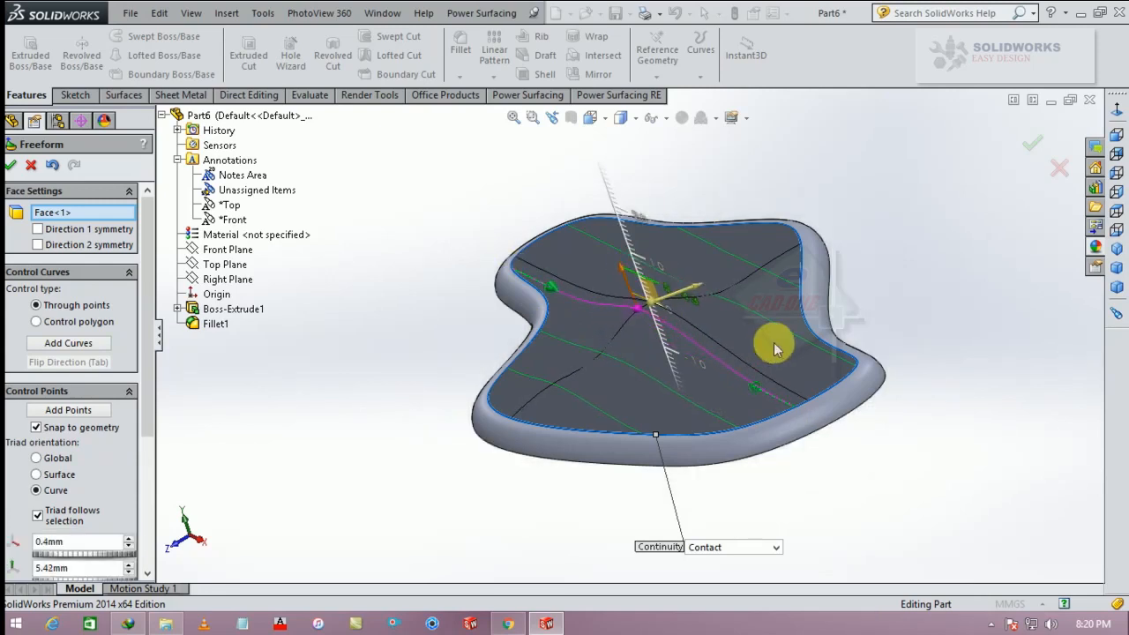
# Raise the middle point of the control curve nearest the rear edge by about 1.5 mm and accept the Freeform
pyautogui.moveTo(801, 272); pyautogui.dragTo(764, 275, button='middle')
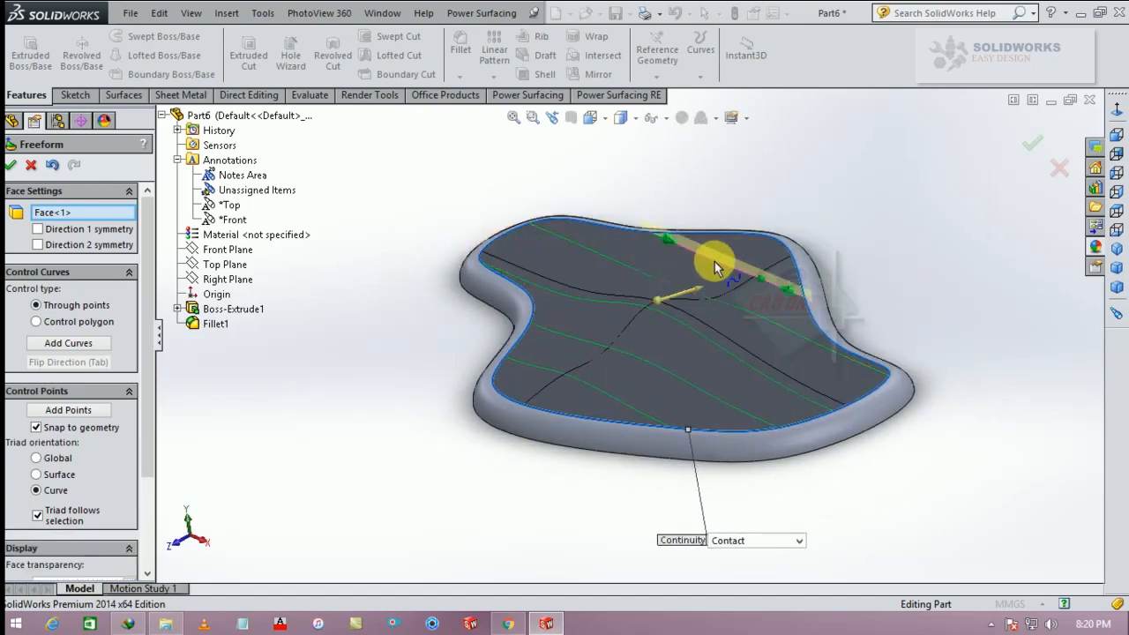
pyautogui.click(761, 280)
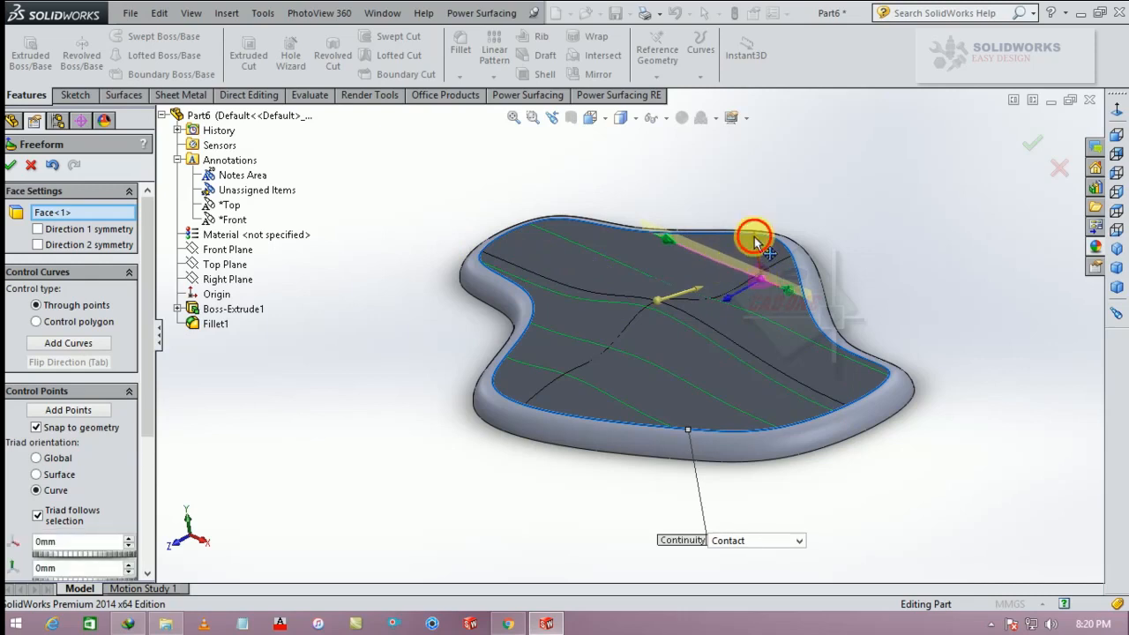
pyautogui.moveTo(755, 240)
pyautogui.mouseDown()
pyautogui.moveTo(759, 261)
pyautogui.moveTo(753, 231)
pyautogui.mouseUp()
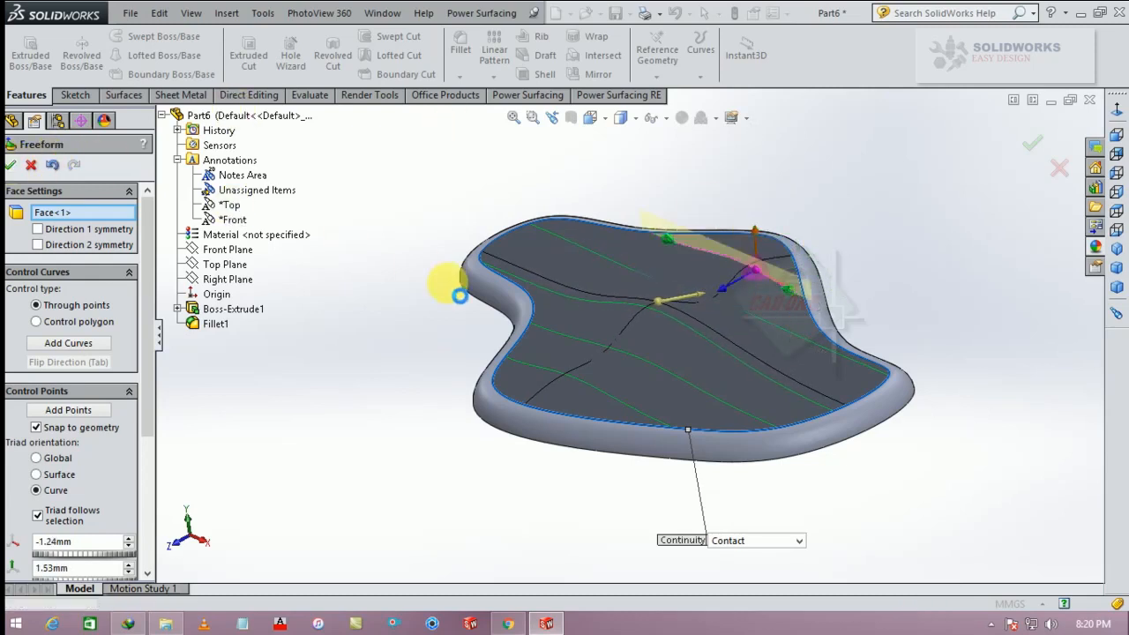
pyautogui.press('Return')
# Start a sketch on the Top Plane and draw a circle about 20.2 mm in diameter centred on the origin
pyautogui.moveTo(411, 370); pyautogui.dragTo(628, 328, button='middle')
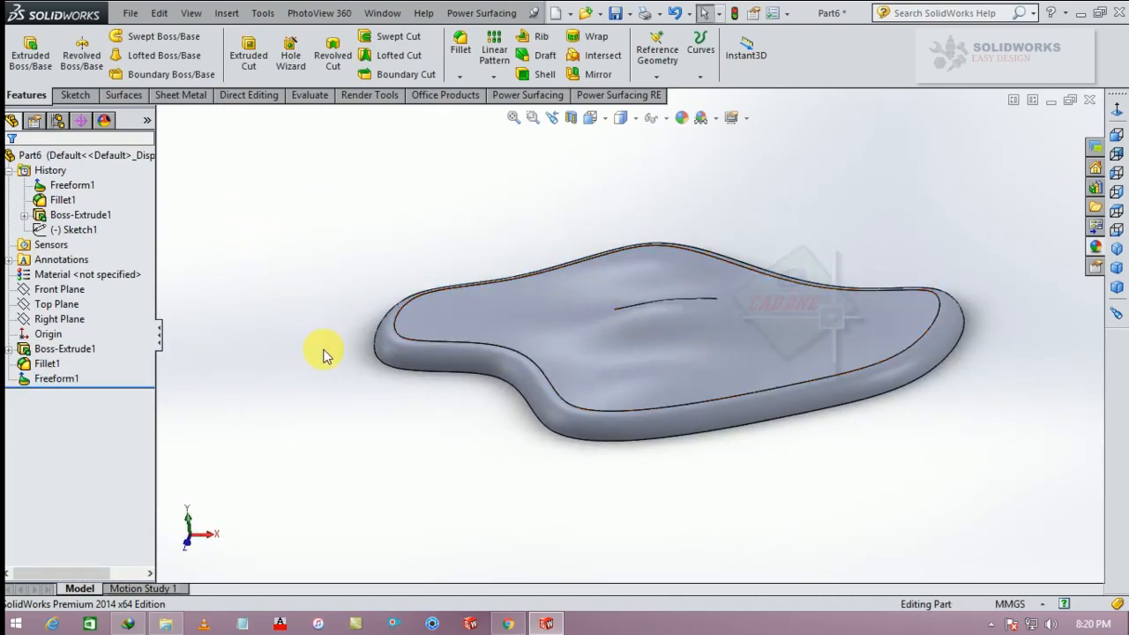
pyautogui.click(54, 303)
pyautogui.click(77, 281)
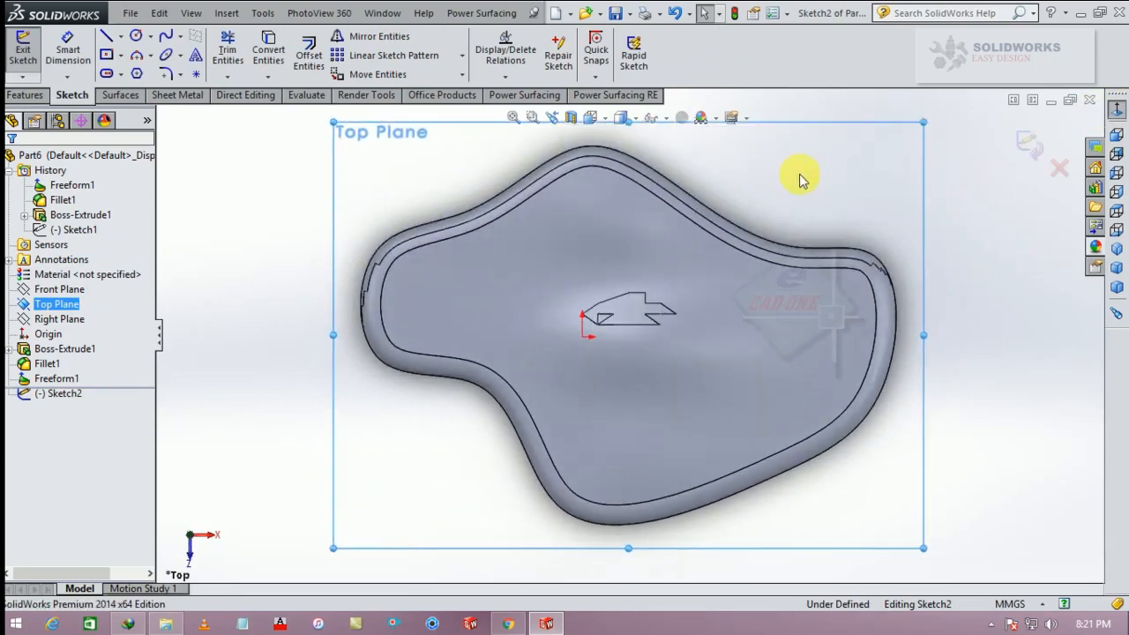
pyautogui.click(137, 39)
pyautogui.click(583, 335)
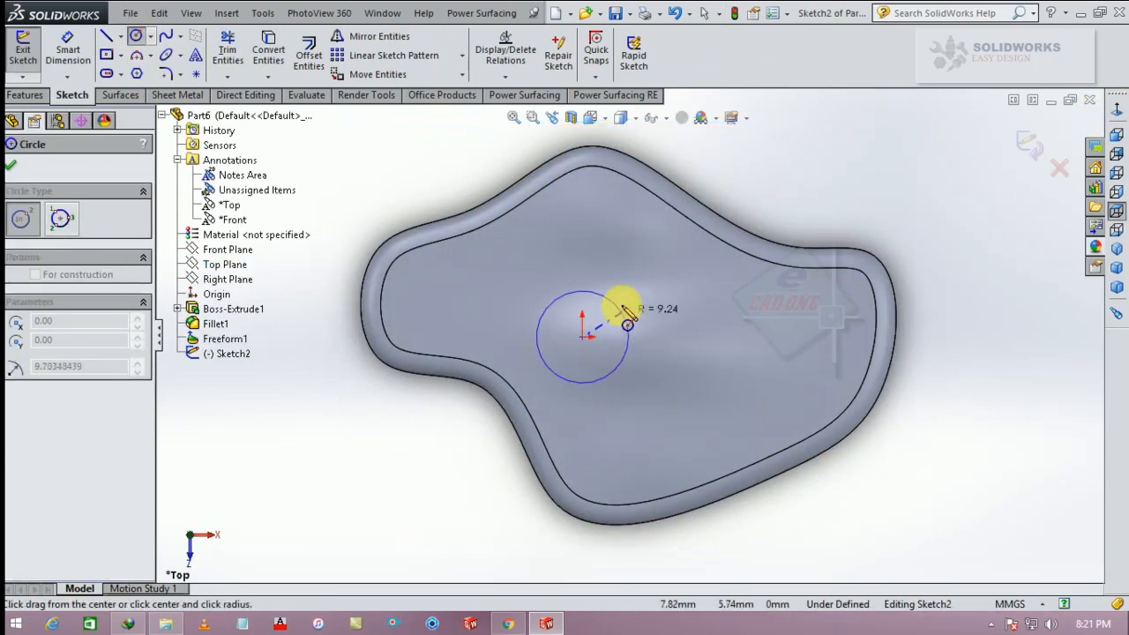
pyautogui.click(625, 306)
pyautogui.click(13, 166)
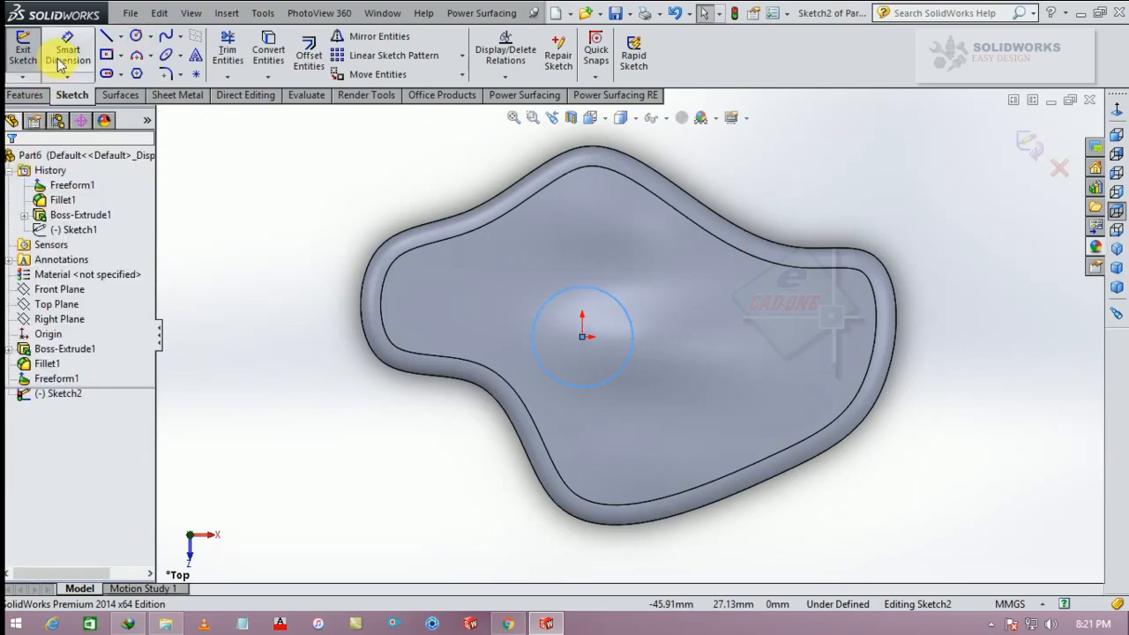
# Dimension the circle's diameter and set it to 20 mm
pyautogui.click(63, 50)
pyautogui.click(675, 329)
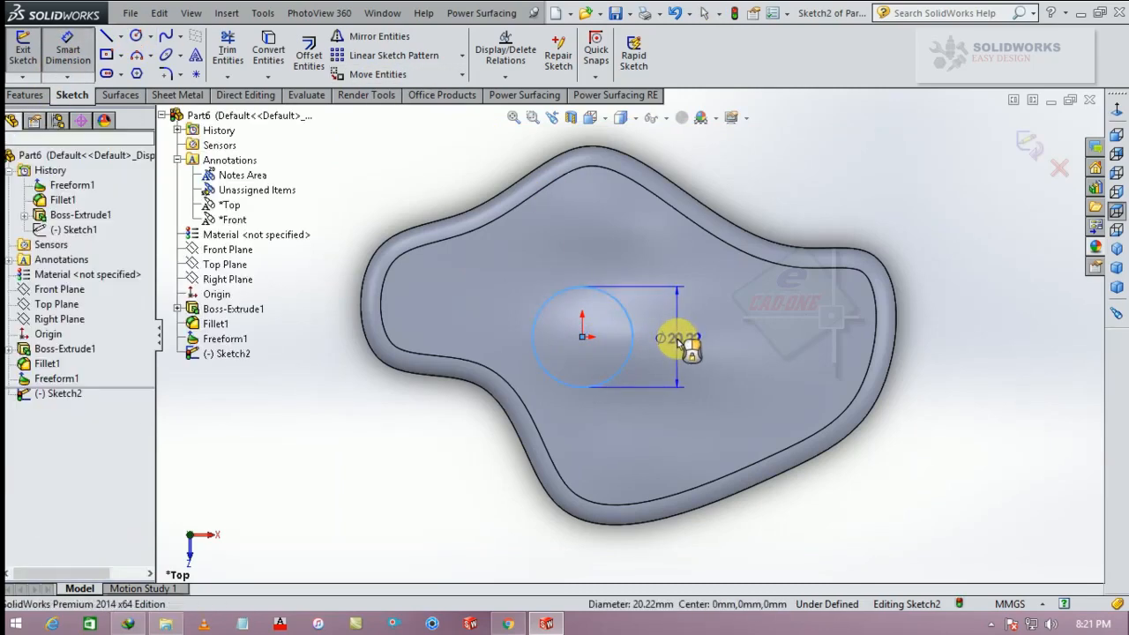
pyautogui.click(681, 347)
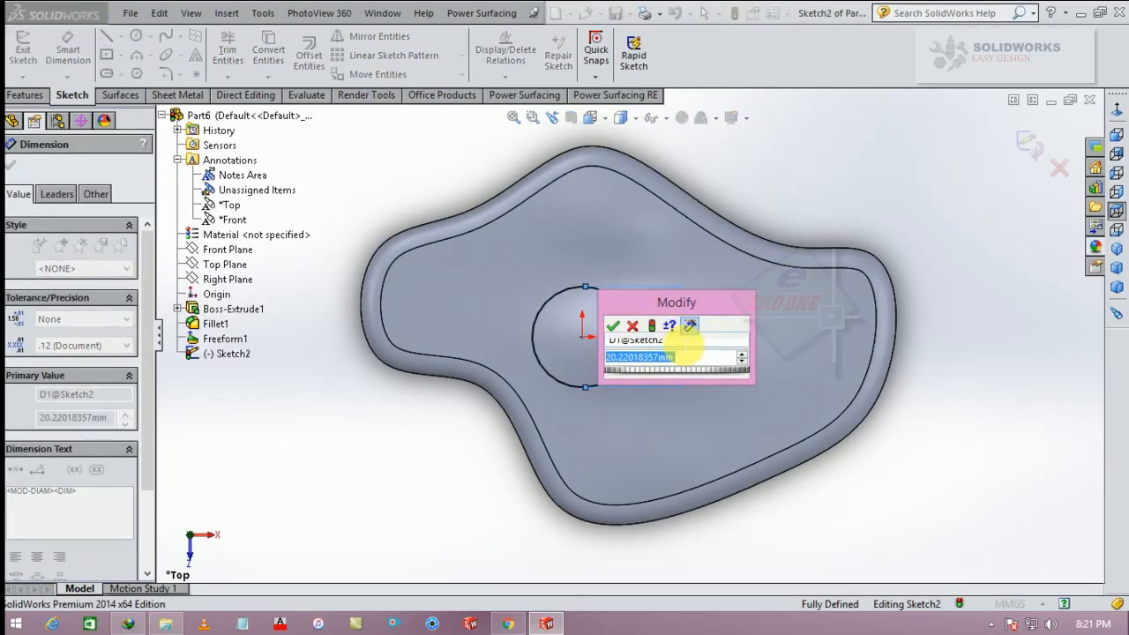
pyautogui.write('18')
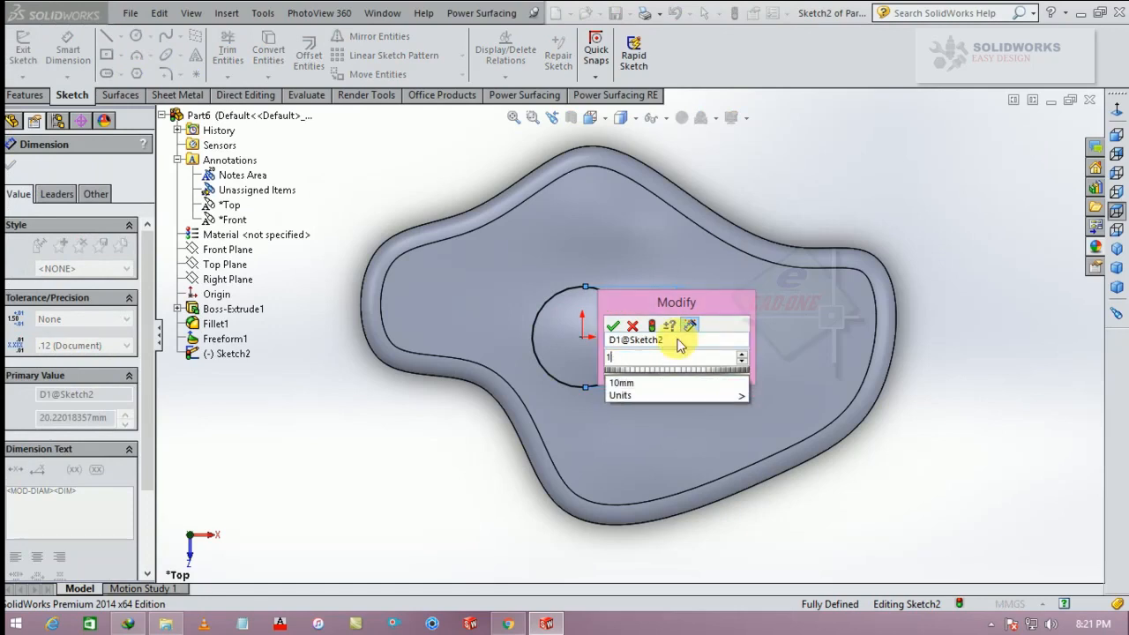
pyautogui.press('Return')
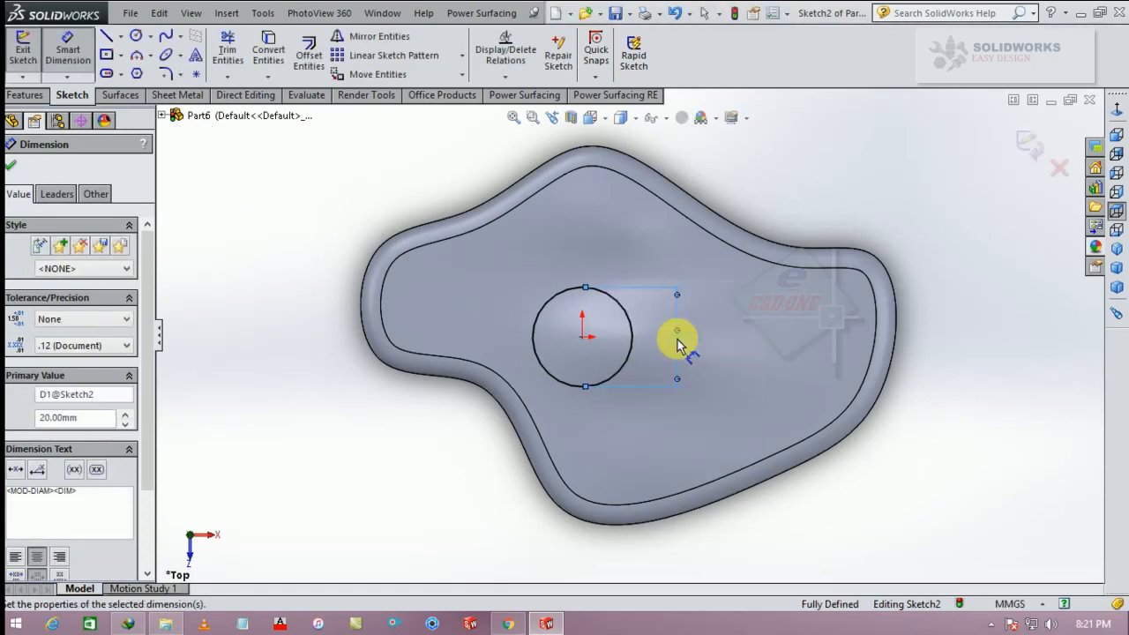
pyautogui.click(10, 163)
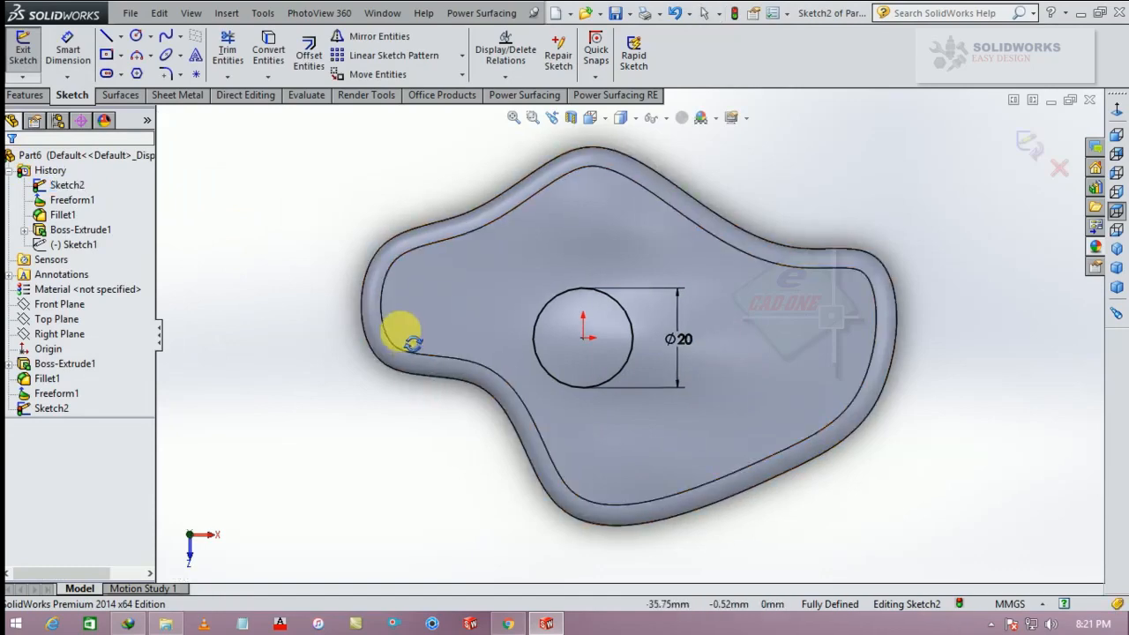
# Extrude the circle 0.5 mm blind as a separate body, with Merge result turned off
pyautogui.click(26, 95)
pyautogui.click(30, 52)
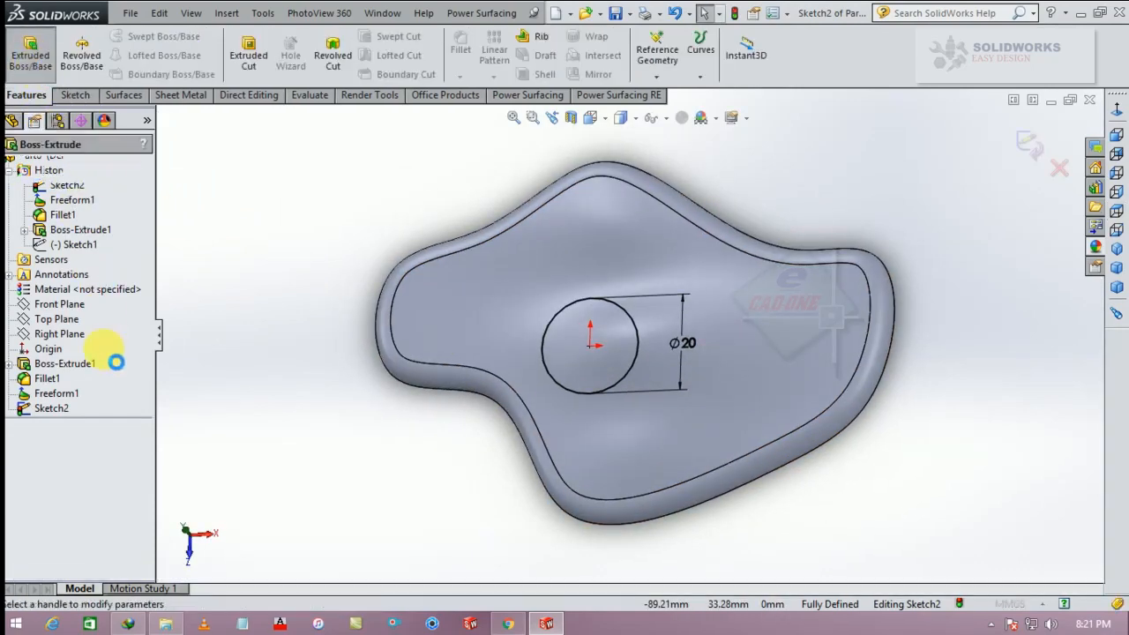
pyautogui.write('0.5')
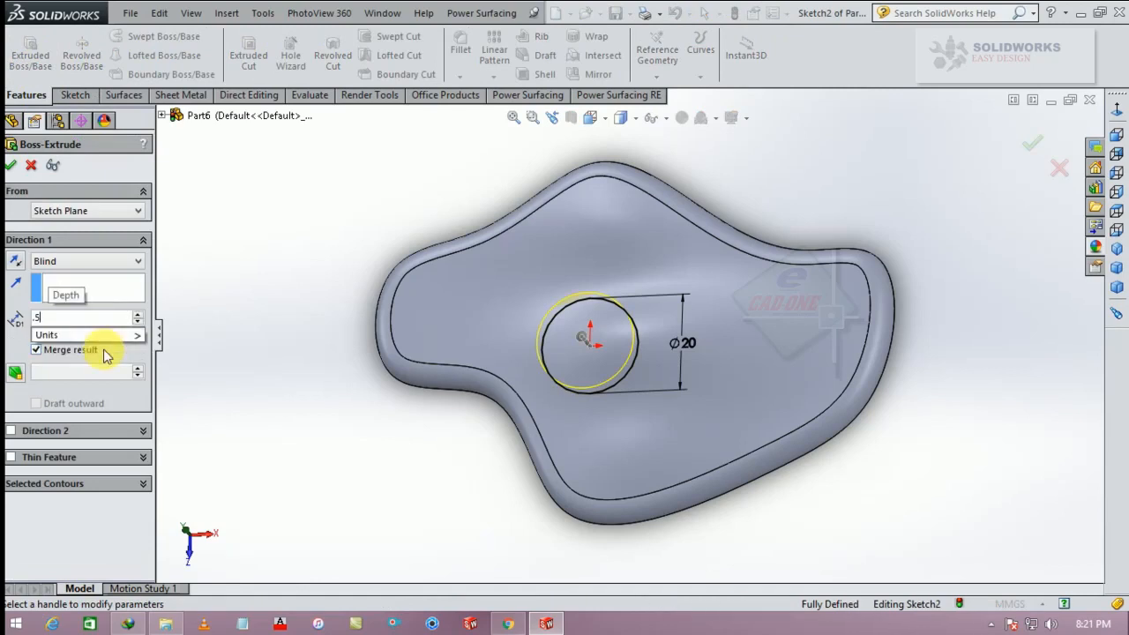
pyautogui.press('Return')
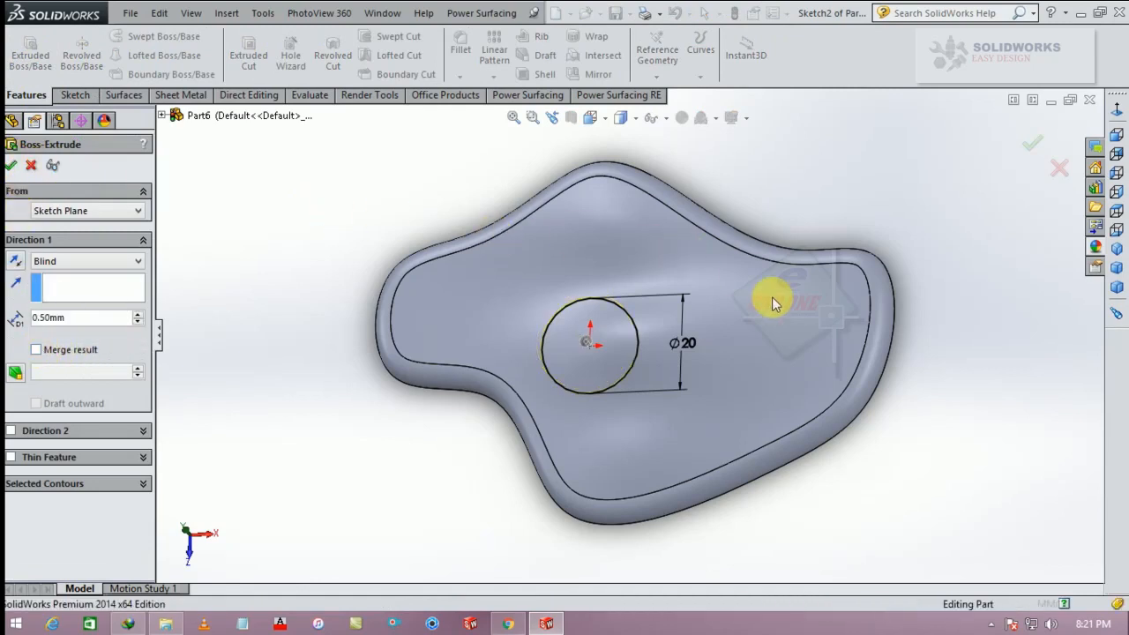
pyautogui.press('Return')
# Hide the egg-white blob body so that only the thin disc is displayed
pyautogui.click(800, 315)
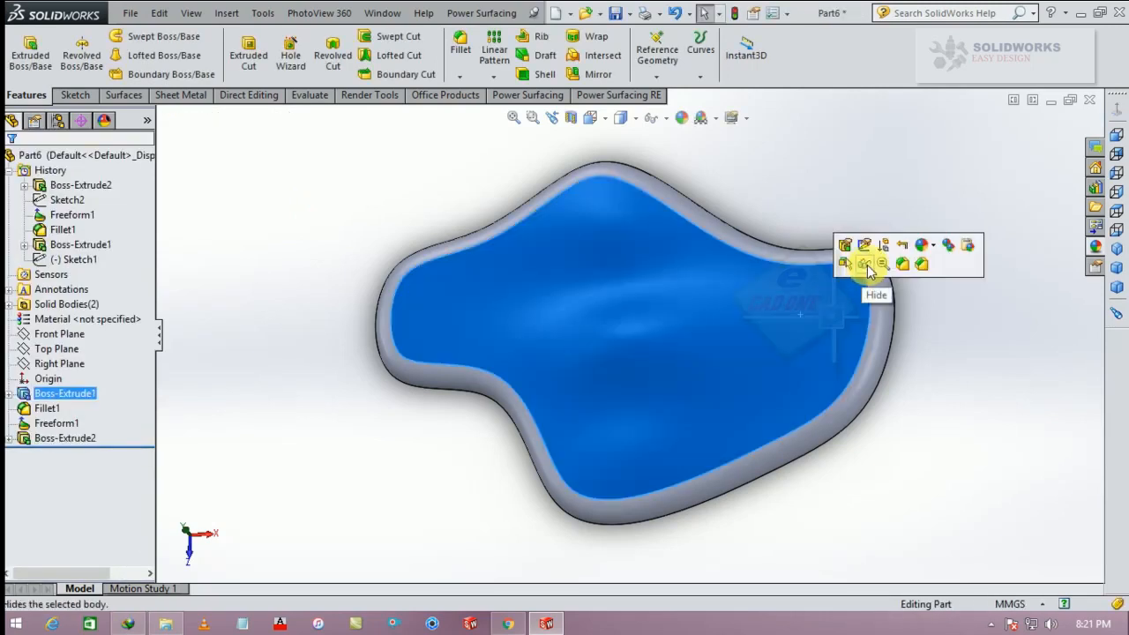
pyautogui.click(869, 267)
pyautogui.moveTo(887, 361); pyautogui.dragTo(702, 305, button='middle')
pyautogui.click(228, 14)
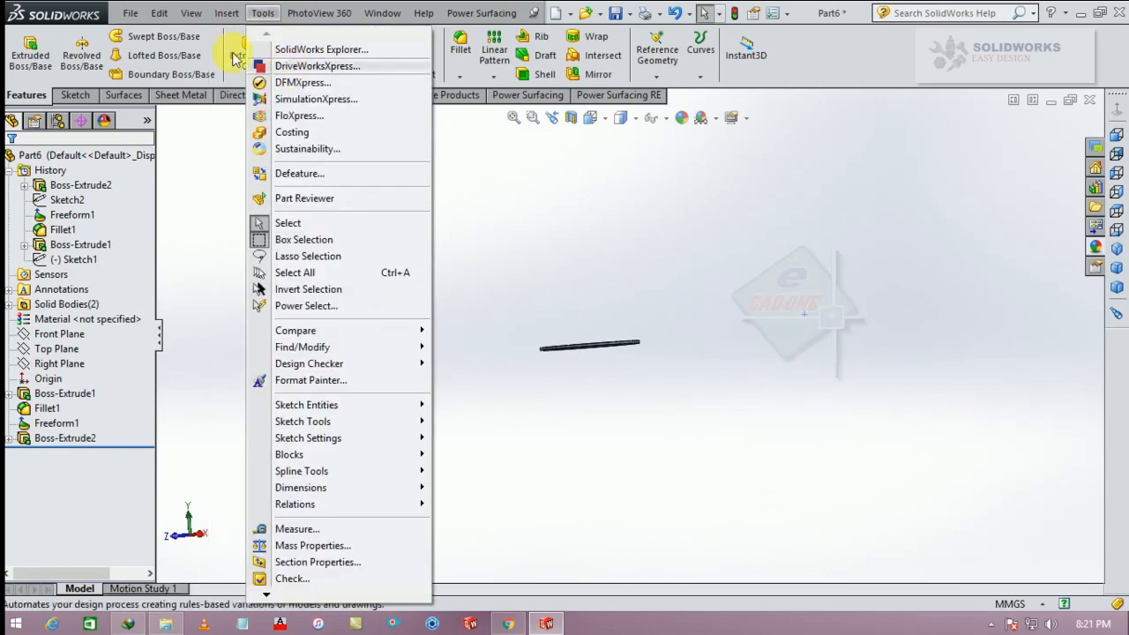
pyautogui.moveTo(227, 14)
pyautogui.moveTo(258, 68)
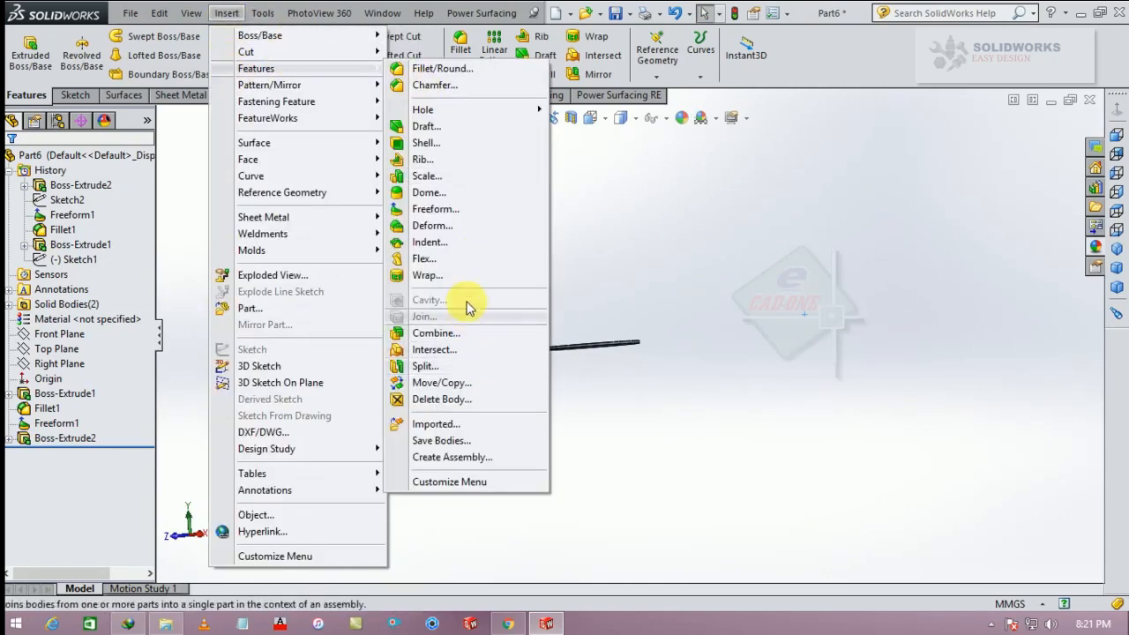
pyautogui.click(446, 192)
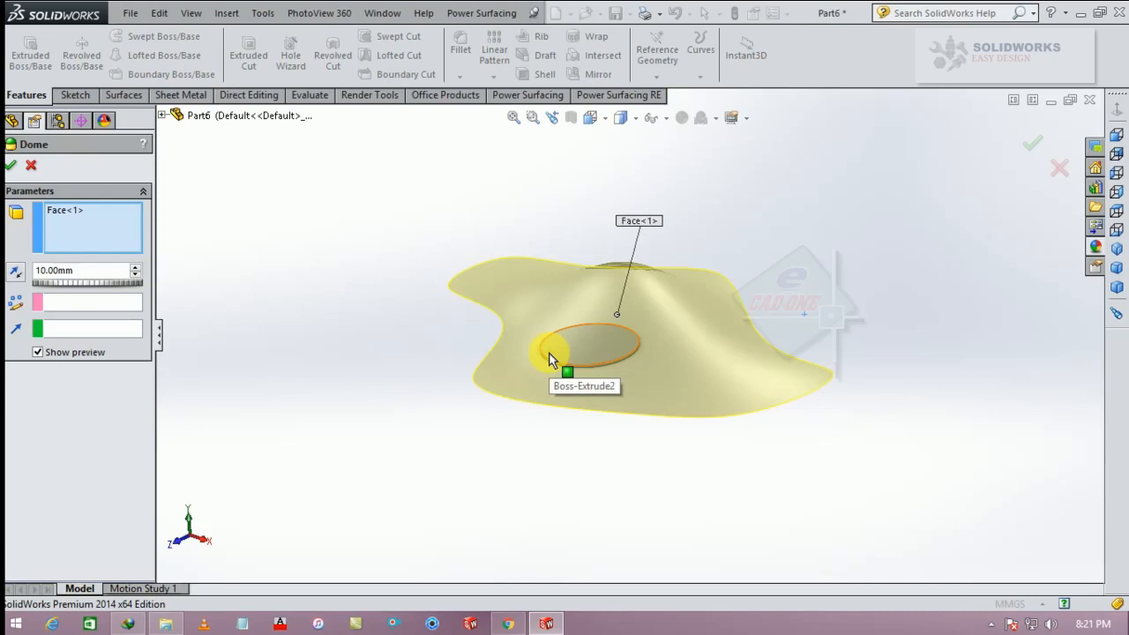
pyautogui.moveTo(723, 398); pyautogui.dragTo(790, 429, button='middle')
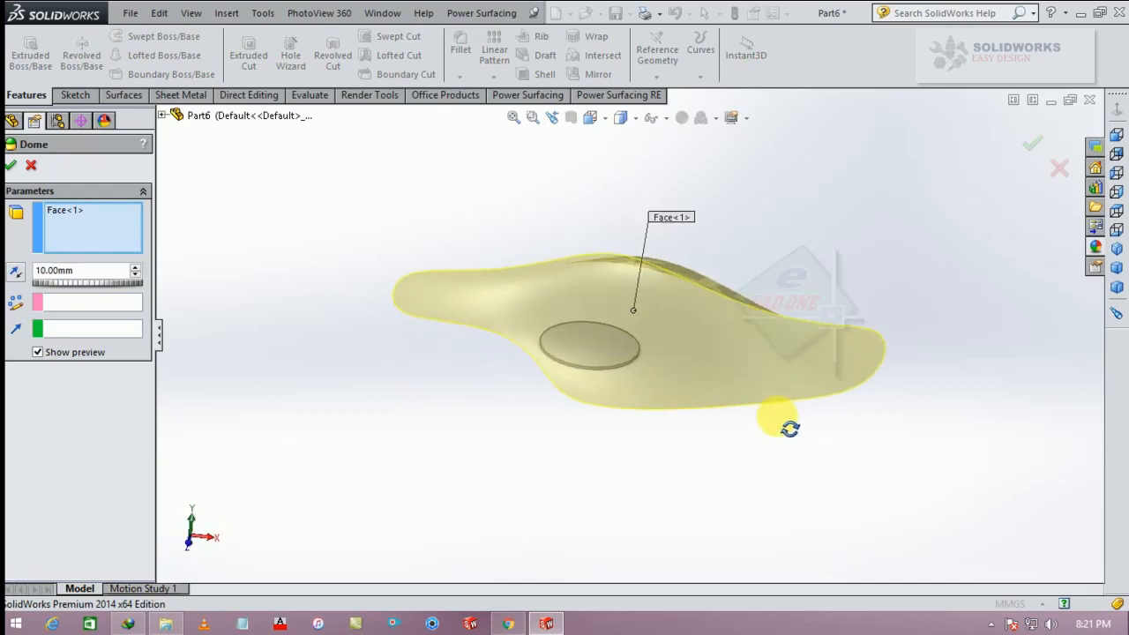
pyautogui.press('Escape')
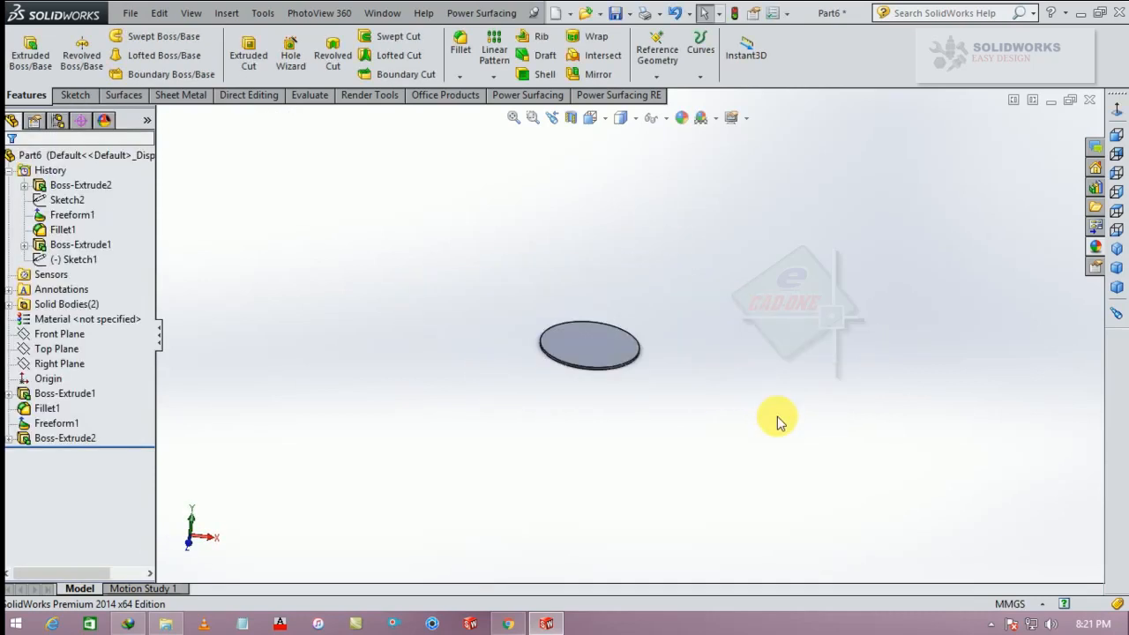
# Add a 12 mm high Dome to the upper face of the thin disc
pyautogui.click(601, 340)
pyautogui.click(227, 13)
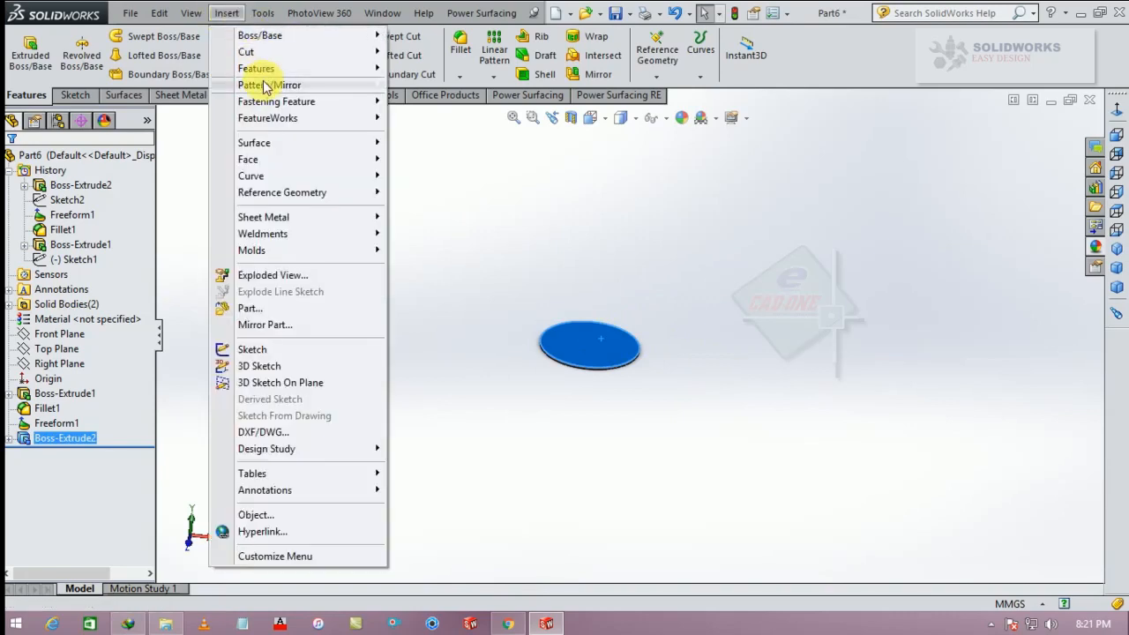
pyautogui.moveTo(272, 69)
pyautogui.click(429, 192)
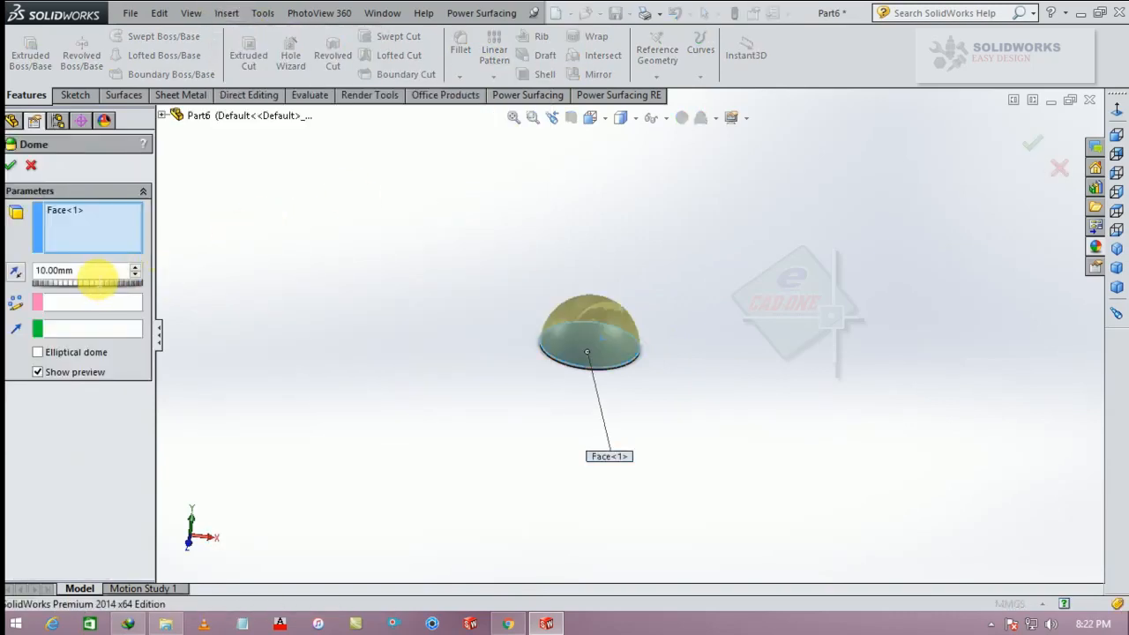
pyautogui.moveTo(81, 270); pyautogui.dragTo(15, 273)
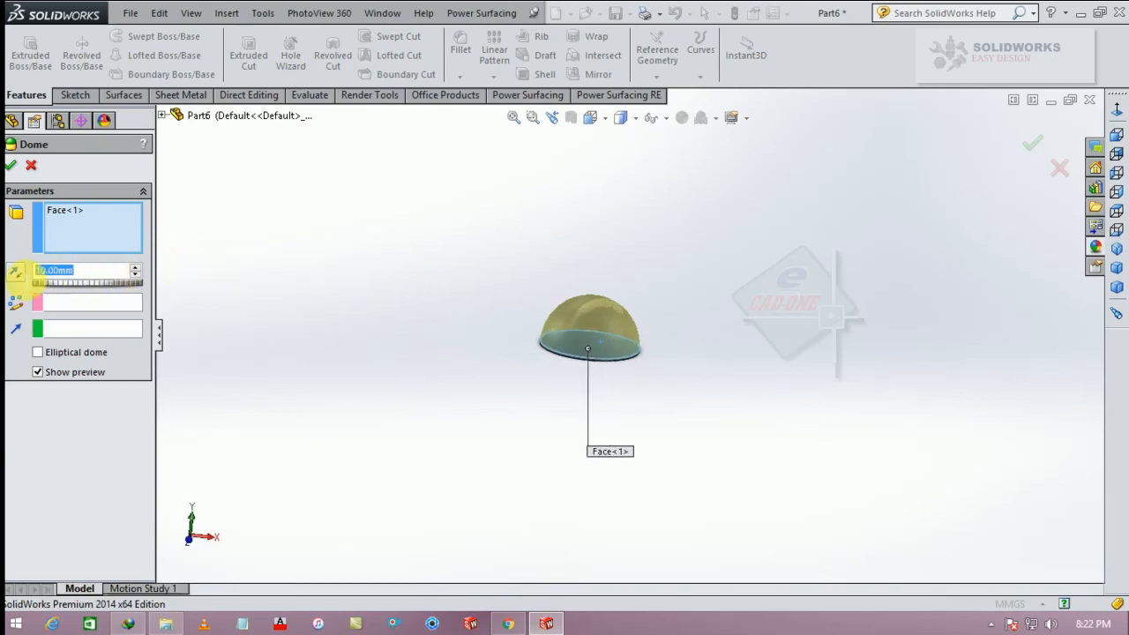
pyautogui.press('Return')
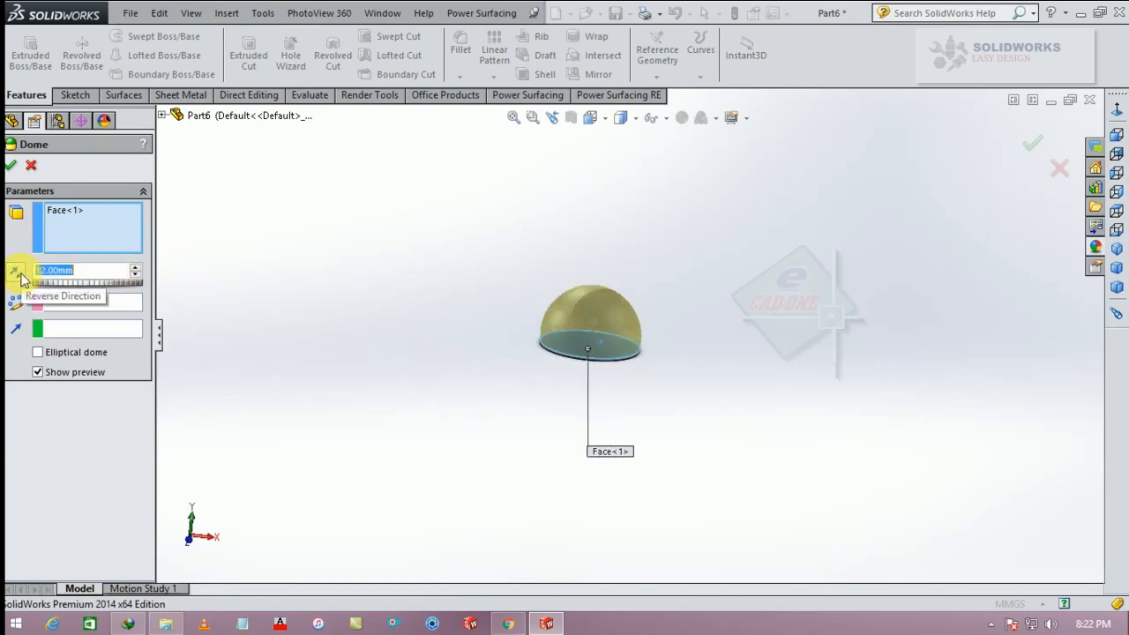
pyautogui.click(13, 168)
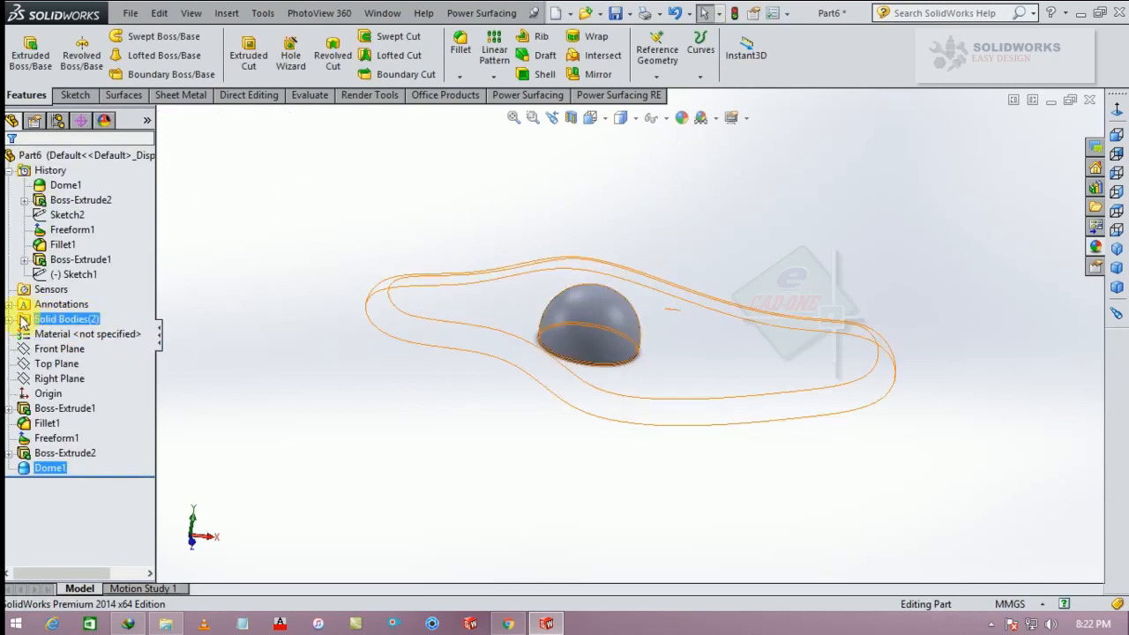
# Show the hidden egg-white blob body again and clear the selection
pyautogui.click(48, 408)
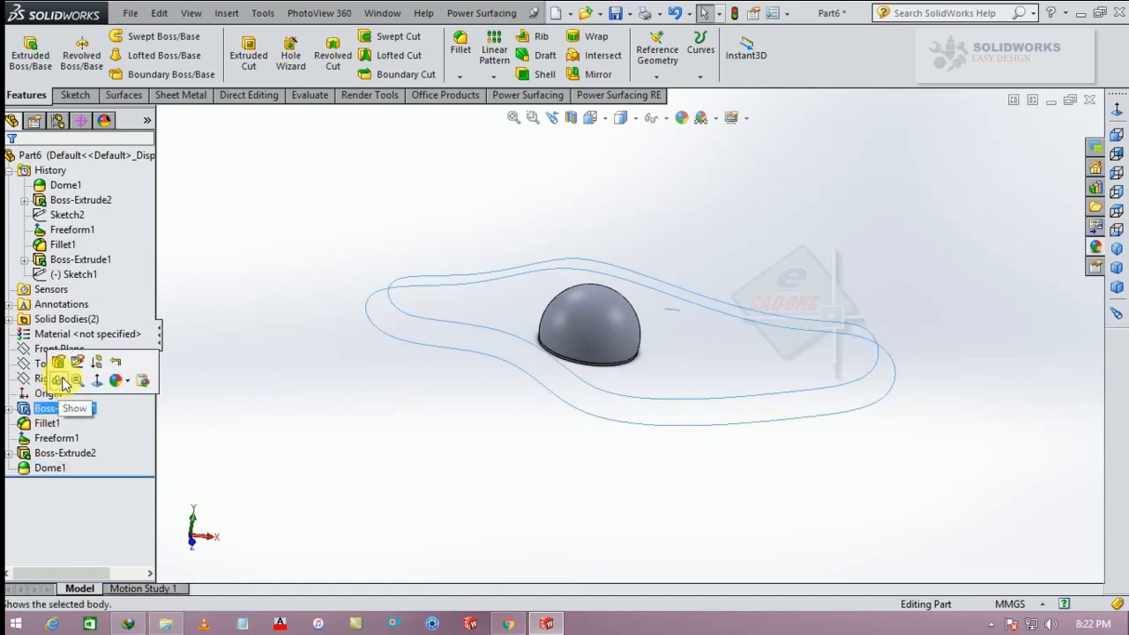
pyautogui.click(59, 381)
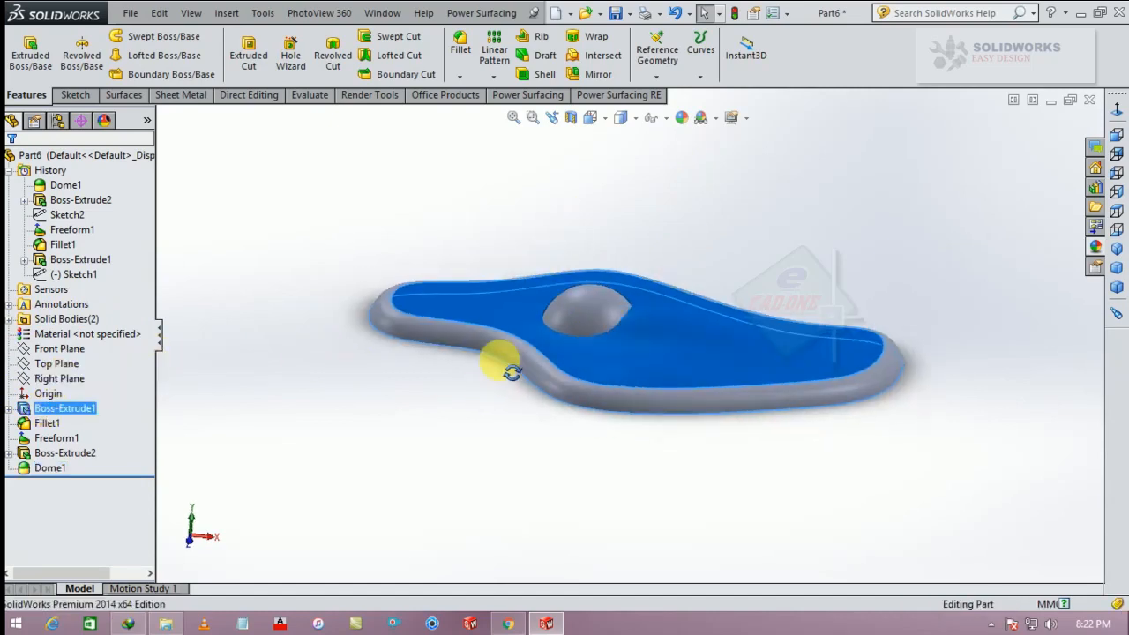
pyautogui.click(411, 205)
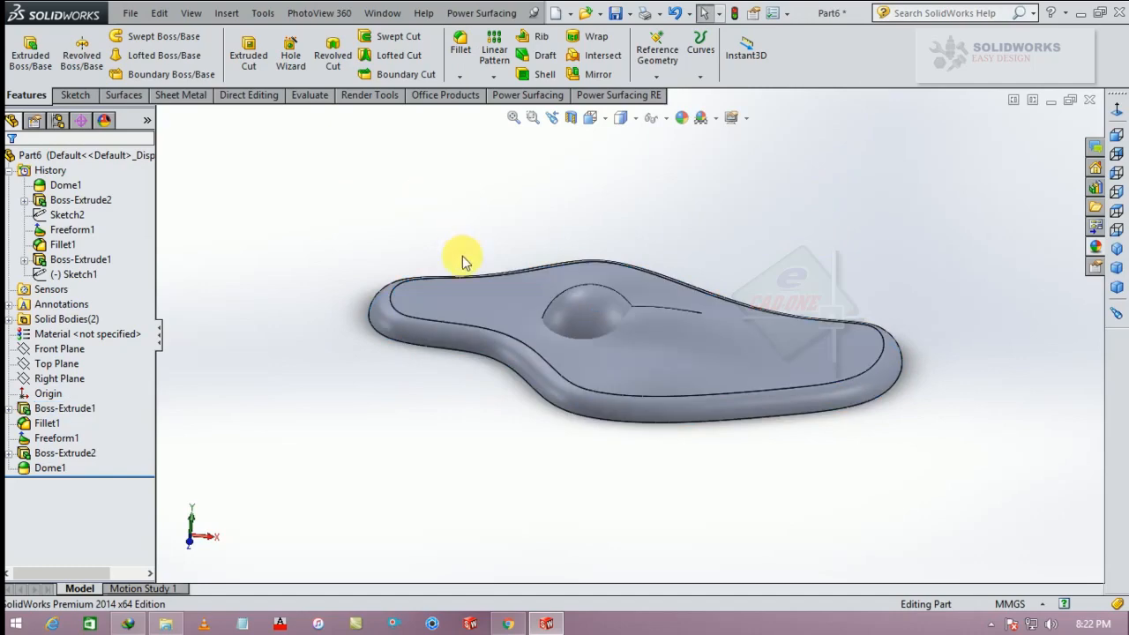
# Open the appearance settings for the egg white's upper face and rounded edge face, using the transparent colour swatches
pyautogui.click(394, 312)
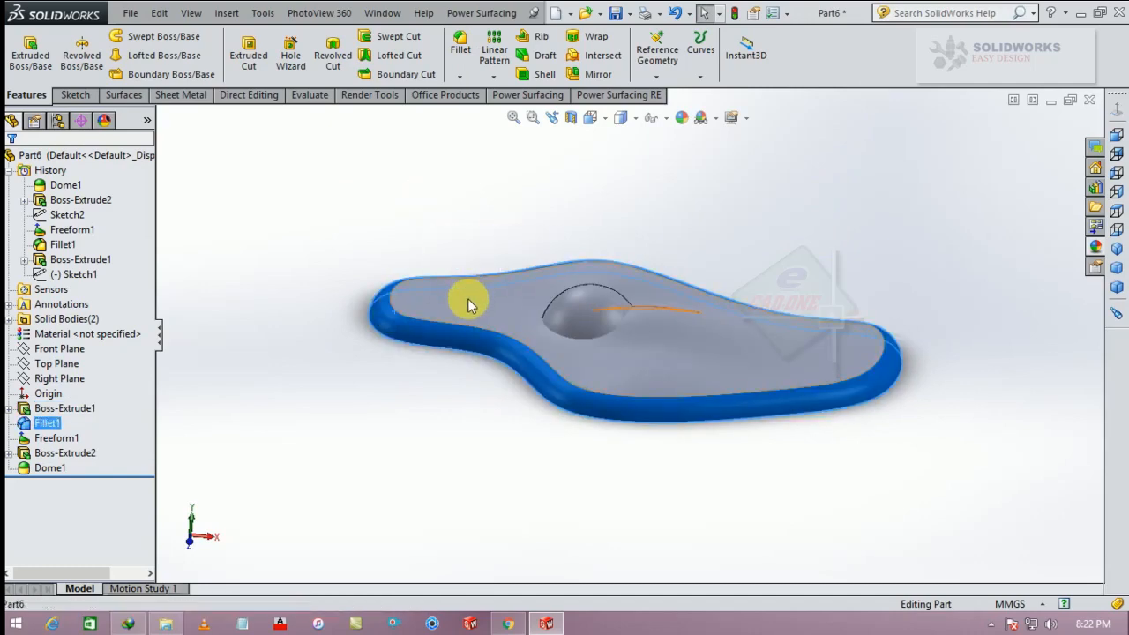
pyautogui.click(468, 305)
pyautogui.keyDown('ctrl'); pyautogui.click(402, 323); pyautogui.keyUp('ctrl')
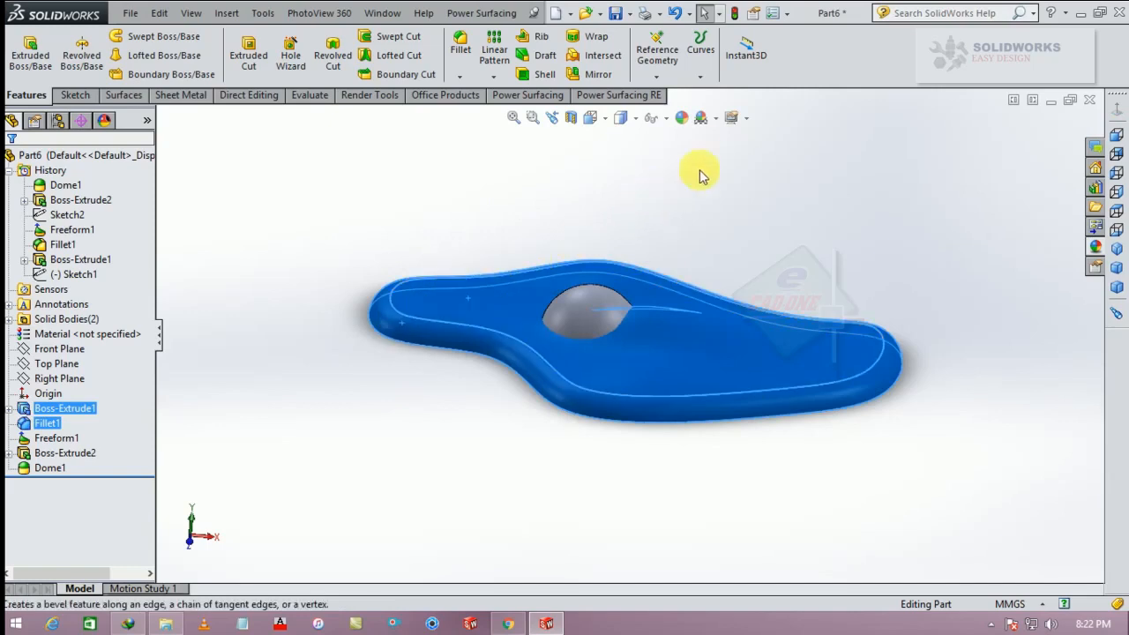
pyautogui.click(682, 117)
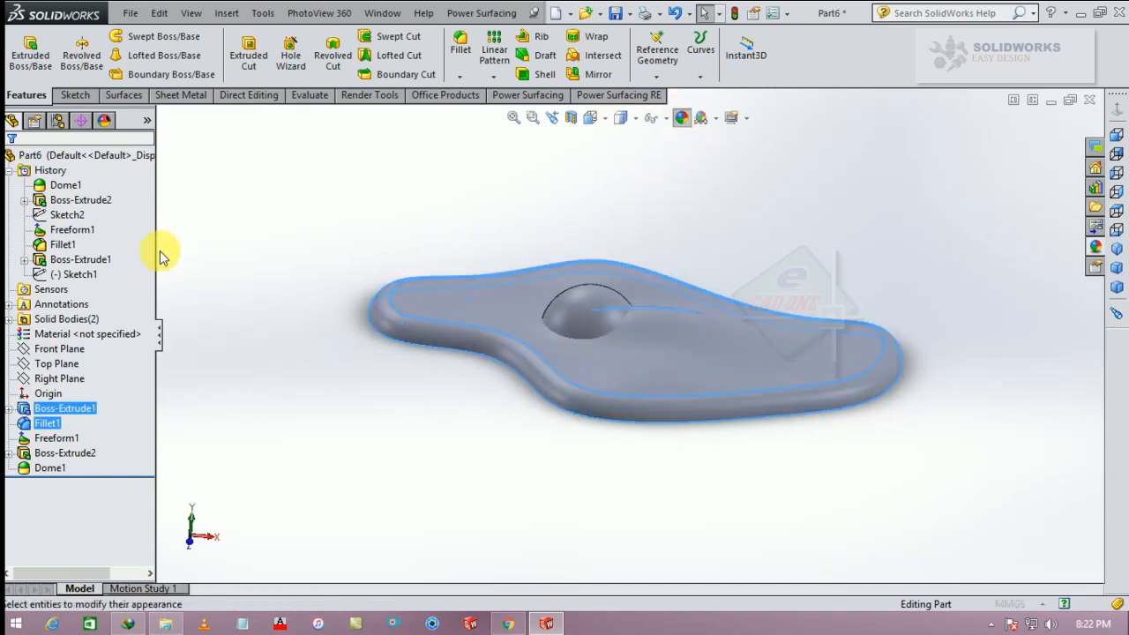
pyautogui.moveTo(144, 328); pyautogui.dragTo(145, 394)
pyautogui.click(120, 407)
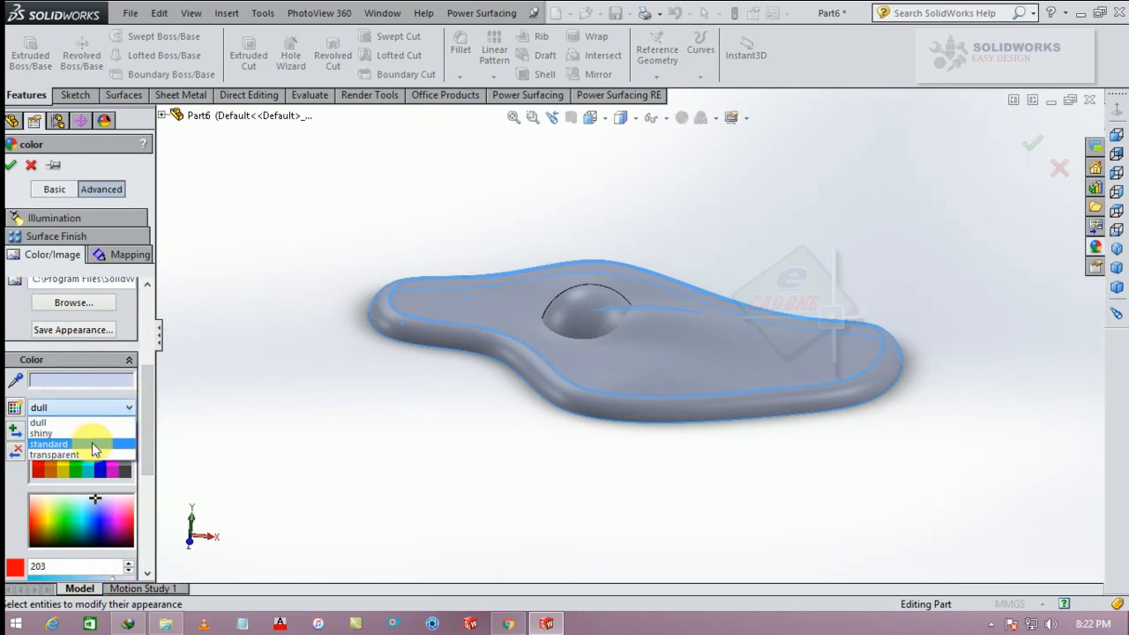
pyautogui.click(70, 454)
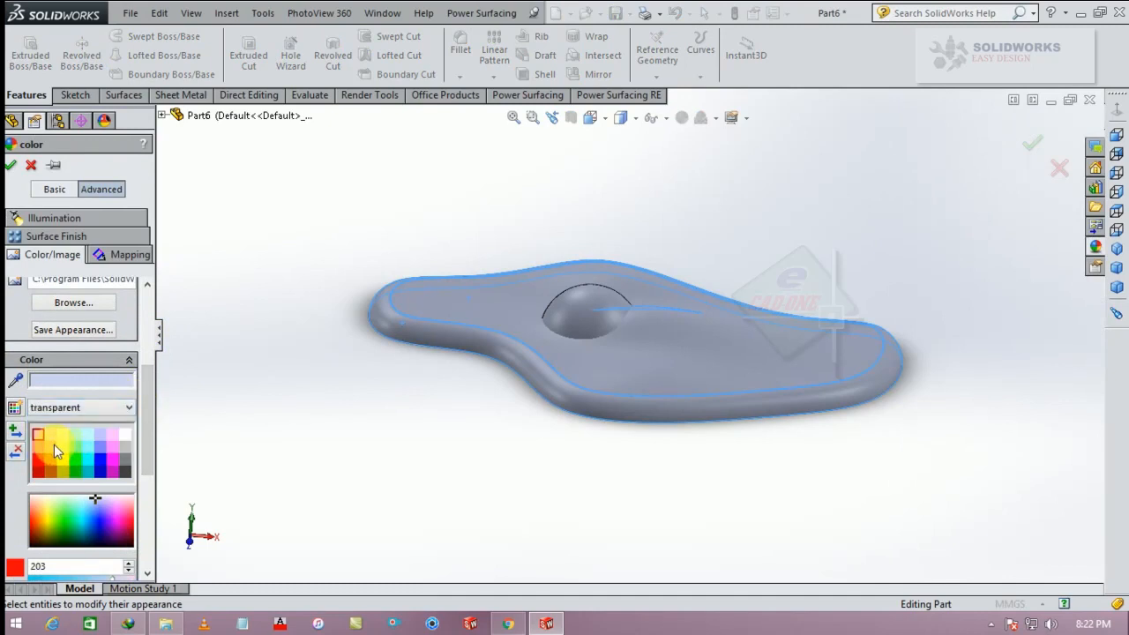
# Try light cyan and white transparent colours on the selected egg-white faces
pyautogui.click(84, 436)
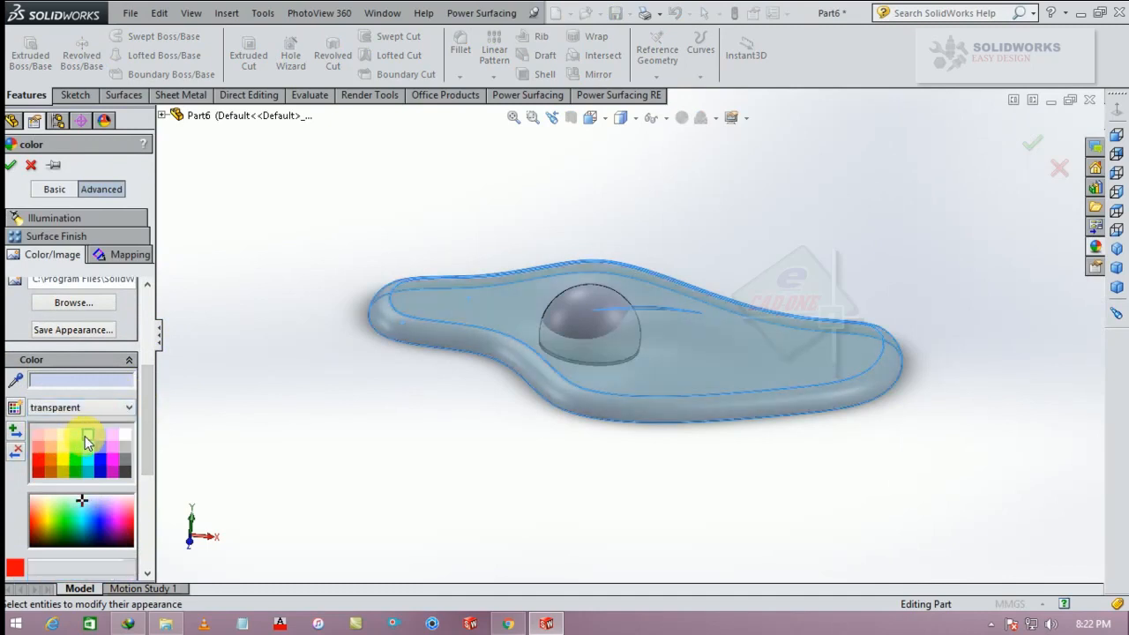
pyautogui.scroll(-2, 143, 440)
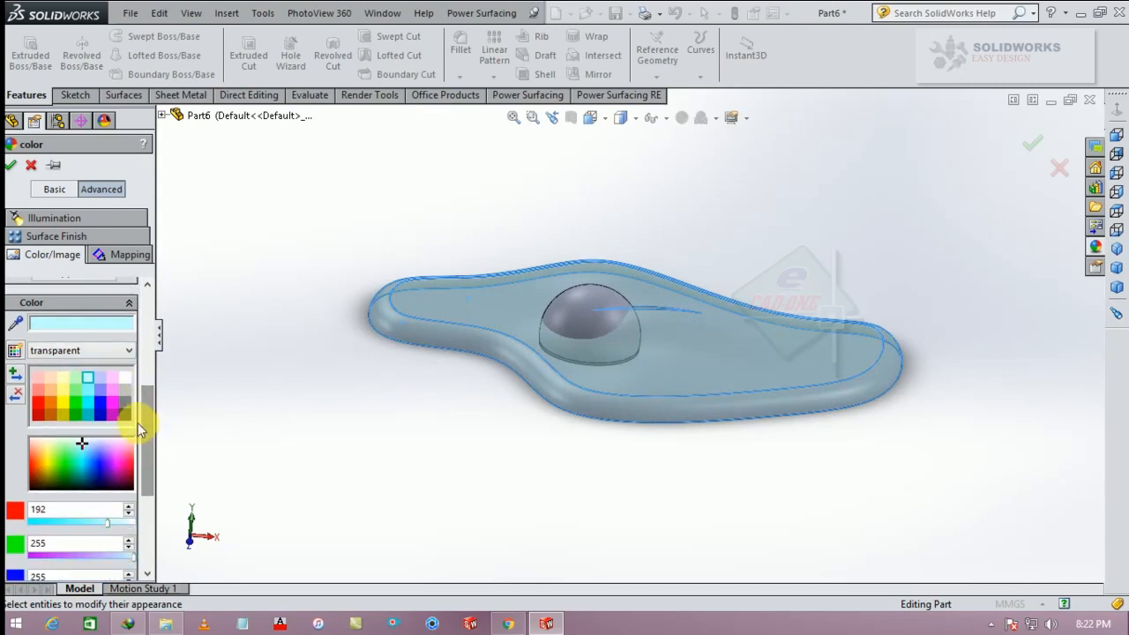
pyautogui.click(126, 377)
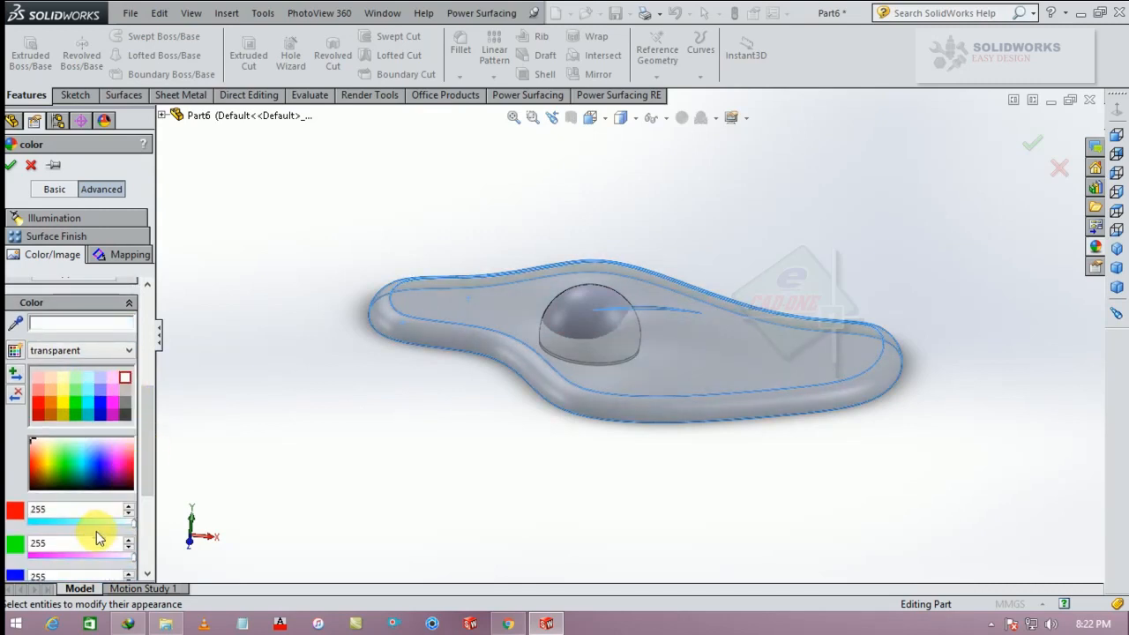
pyautogui.scroll(-4, 142, 486)
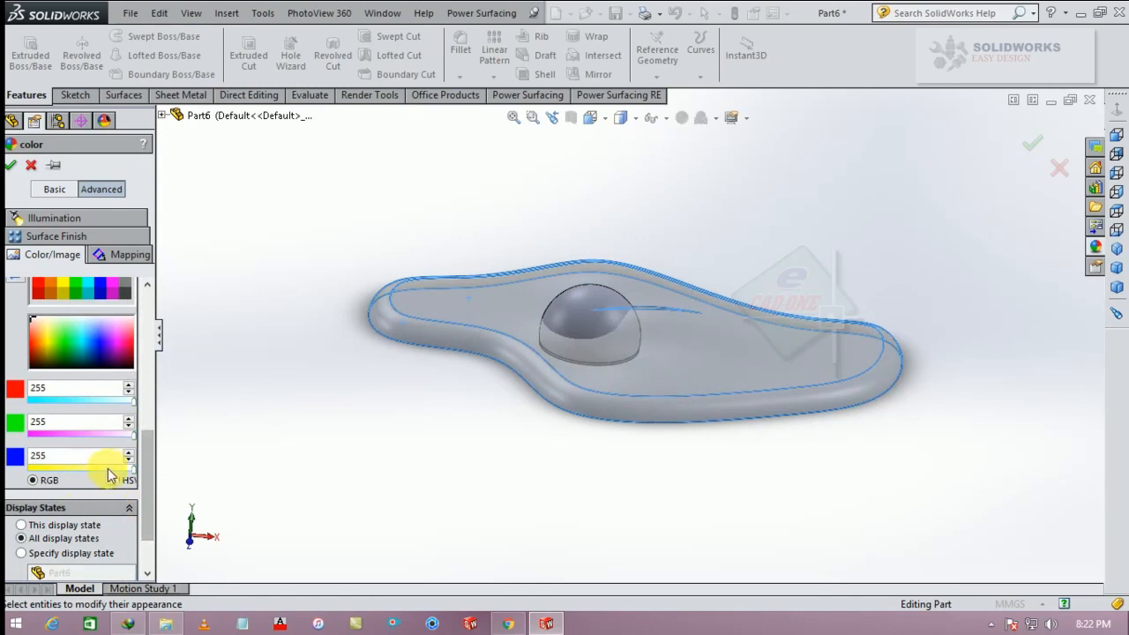
pyautogui.scroll(5, 147, 454)
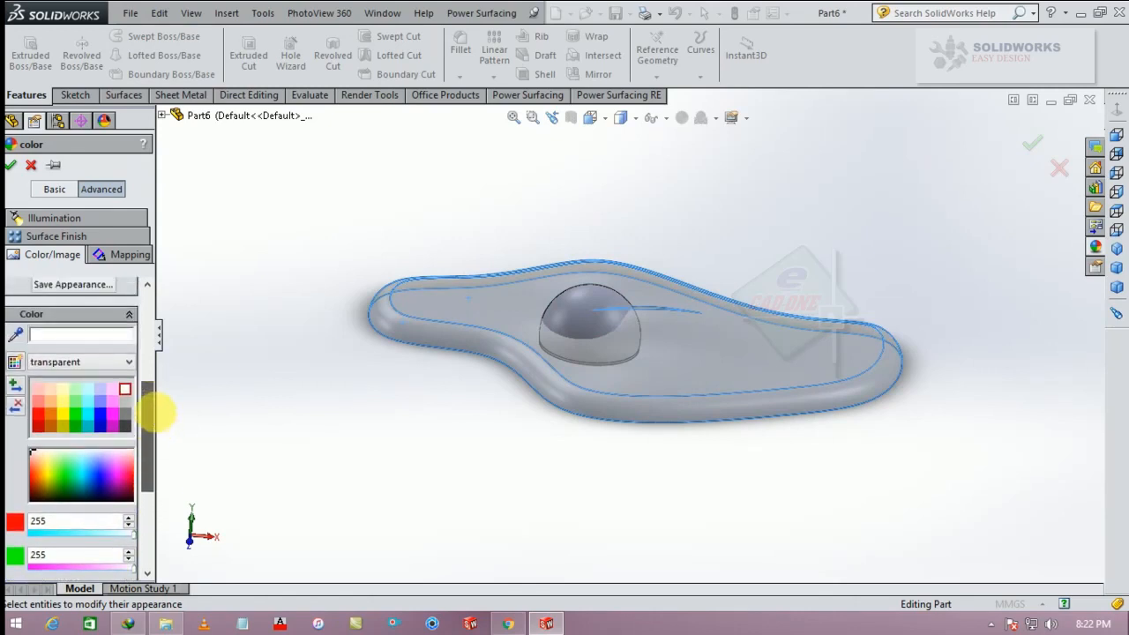
# Set the transparent amount of the egg-white faces to 0.90 in the illumination settings
pyautogui.click(89, 219)
pyautogui.scroll(-2, 147, 436)
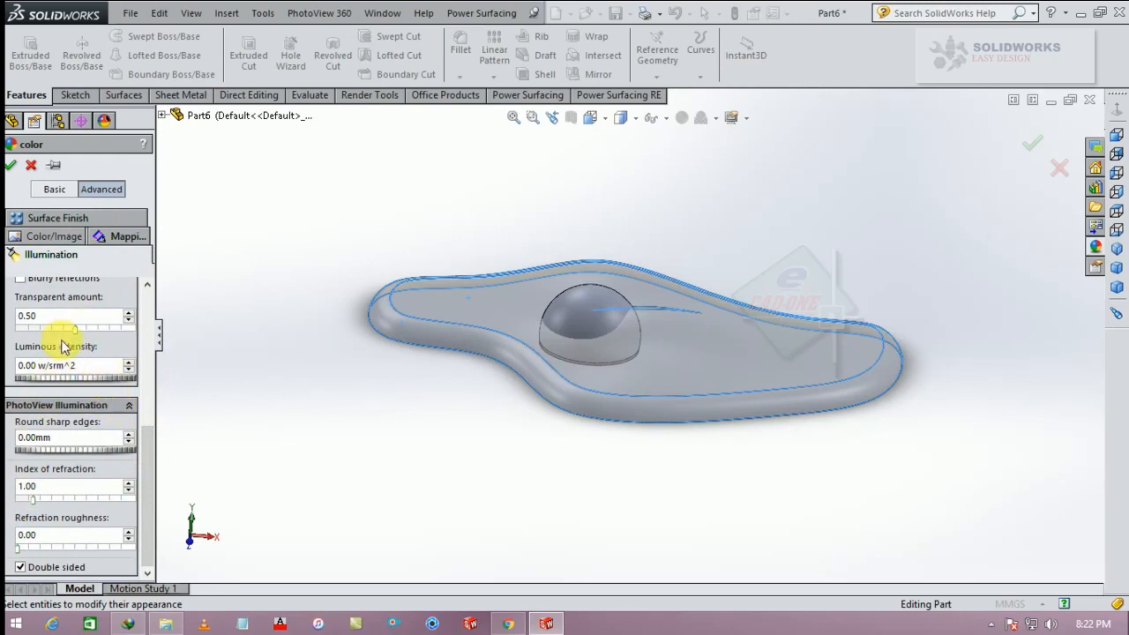
pyautogui.moveTo(75, 334); pyautogui.dragTo(89, 334)
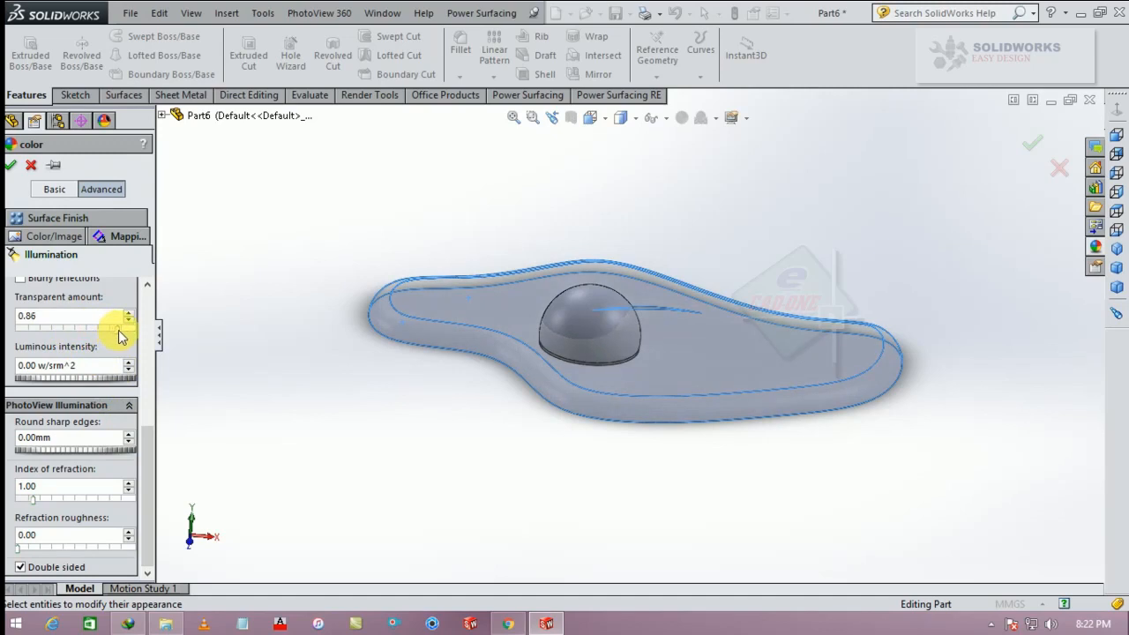
pyautogui.moveTo(124, 336); pyautogui.dragTo(124, 335)
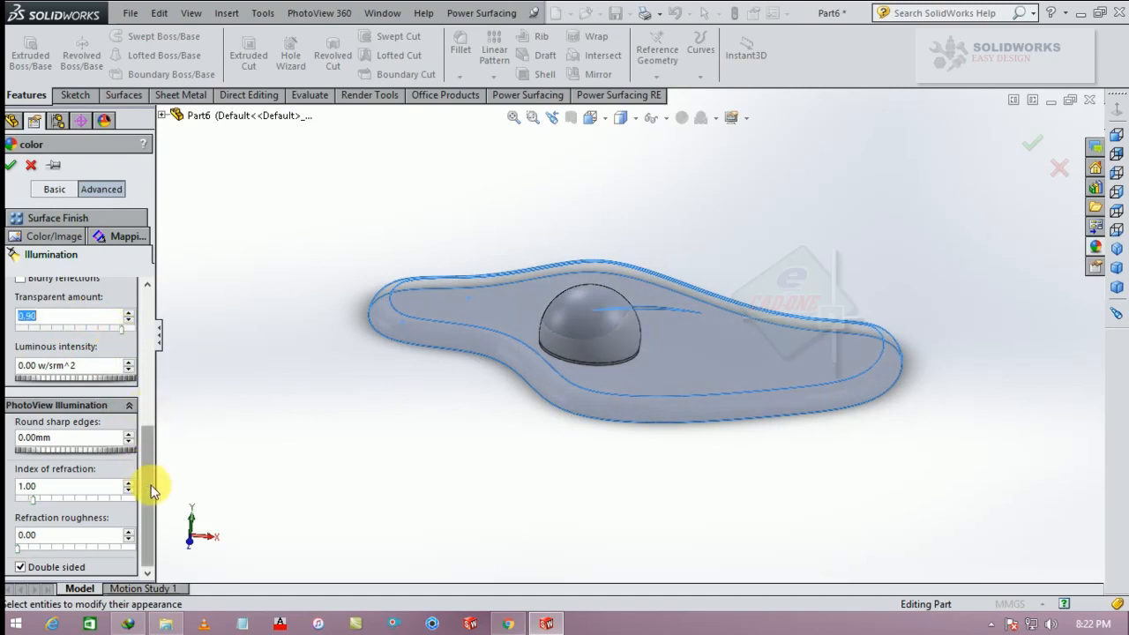
pyautogui.scroll(5, 152, 489)
# Colour the egg-white faces transparent pale yellow with RGB 255, 255, 236 and apply the appearance
pyautogui.click(78, 236)
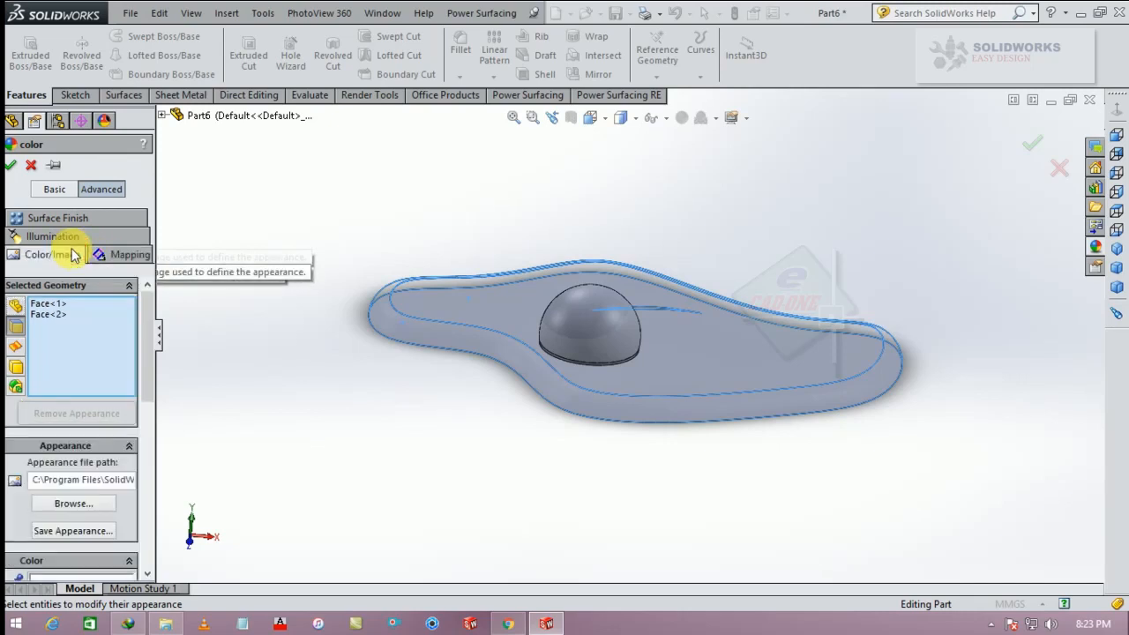
pyautogui.moveTo(149, 373); pyautogui.dragTo(147, 448)
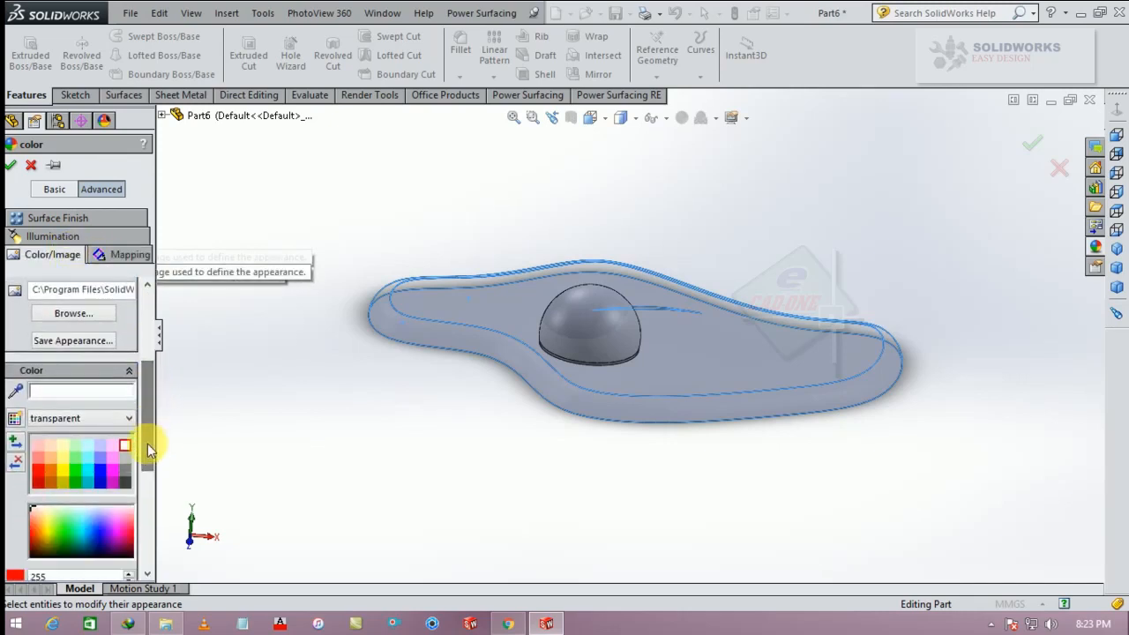
pyautogui.click(55, 445)
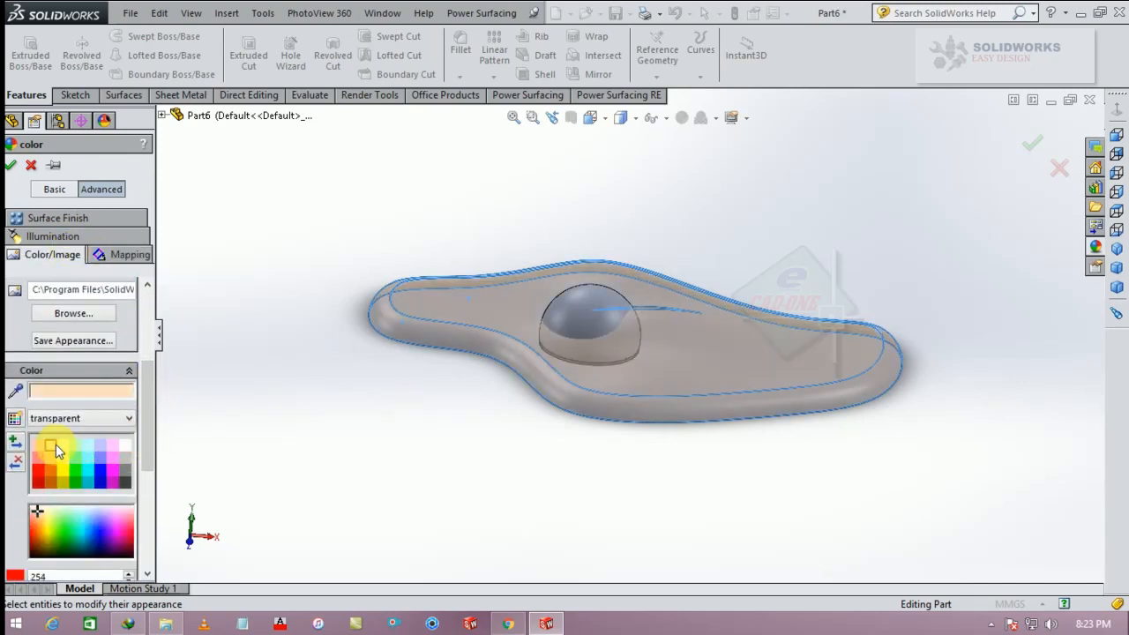
pyautogui.click(66, 445)
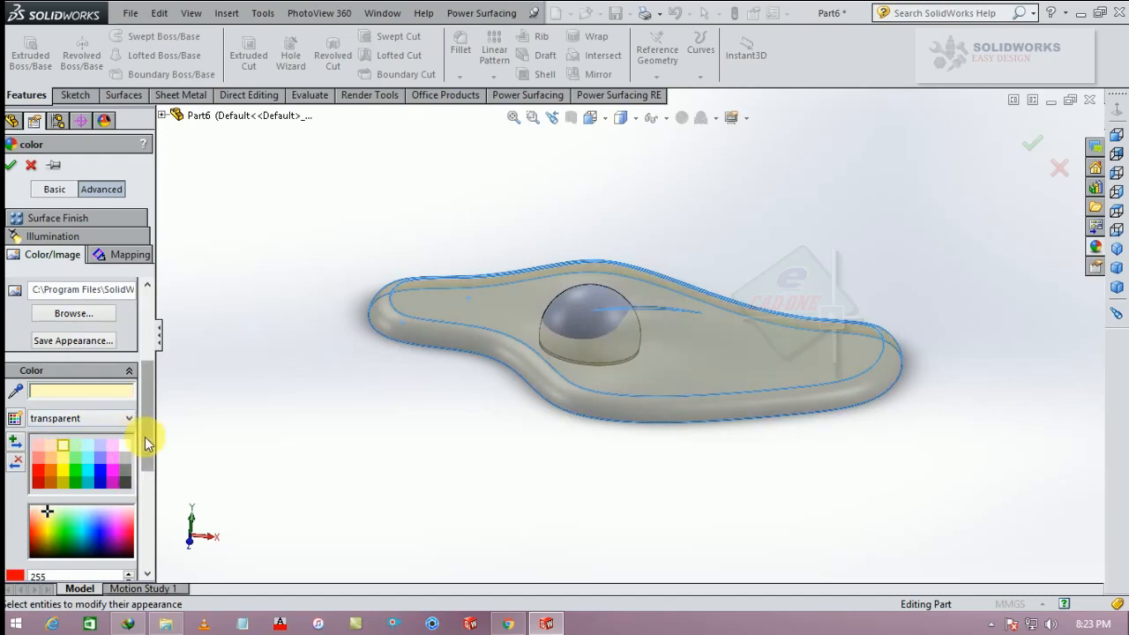
pyautogui.moveTo(144, 436); pyautogui.dragTo(142, 486)
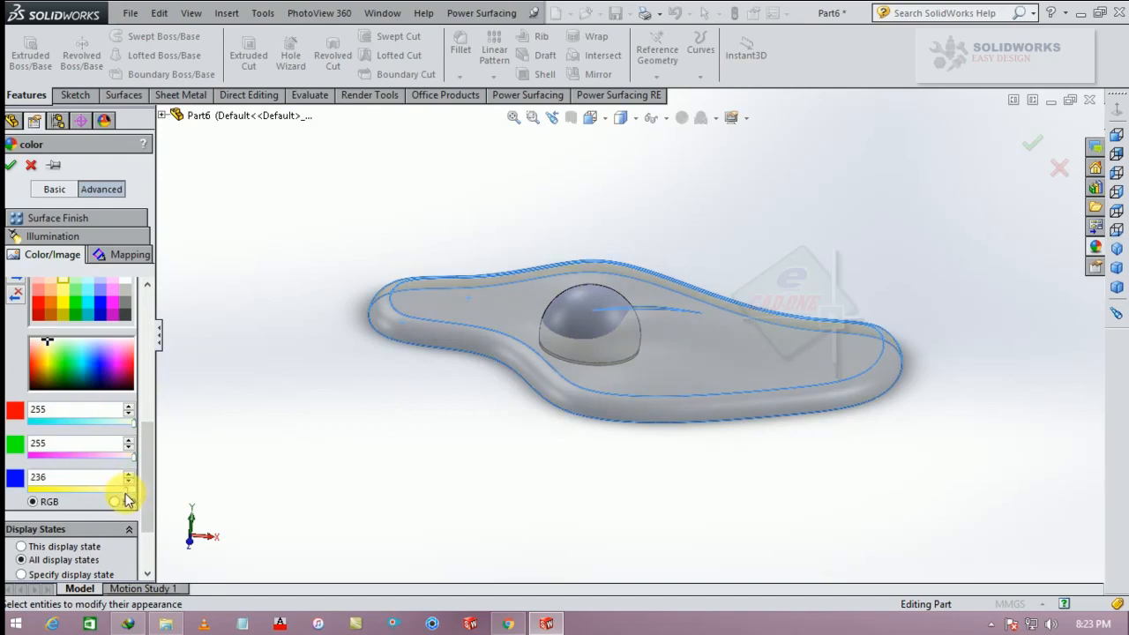
pyautogui.click(10, 165)
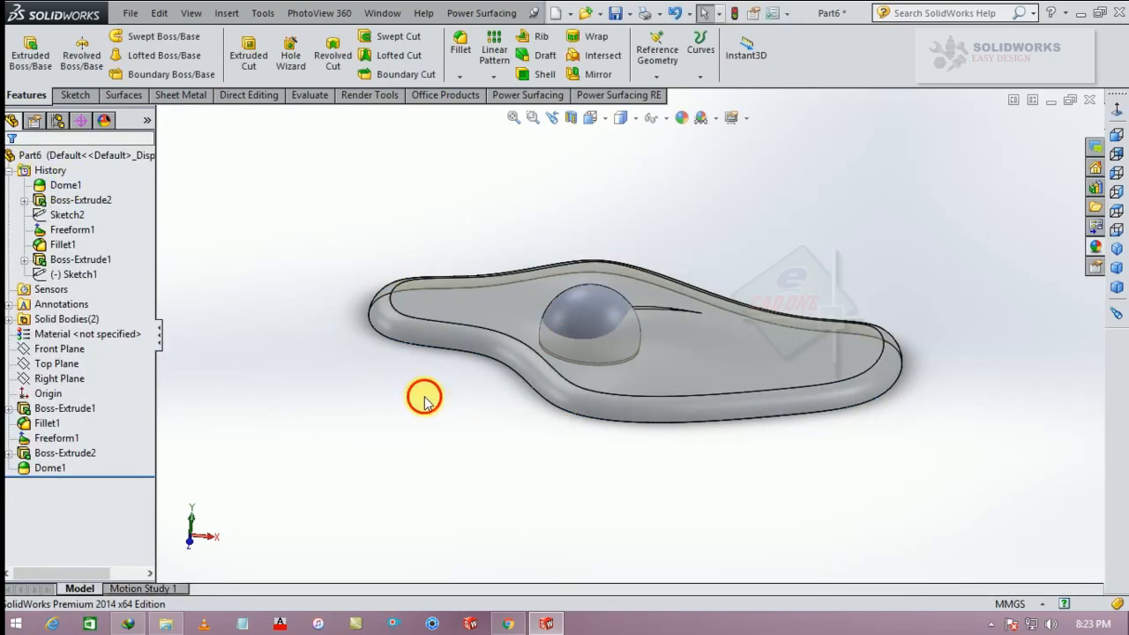
# Give the yolk's dome face a transparent yellow colour with RGB 255, 255, 0
pyautogui.moveTo(491, 398)
pyautogui.mouseDown(button='middle')
pyautogui.moveTo(479, 419)
pyautogui.moveTo(498, 401)
pyautogui.mouseUp(button='middle')
pyautogui.click(584, 322)
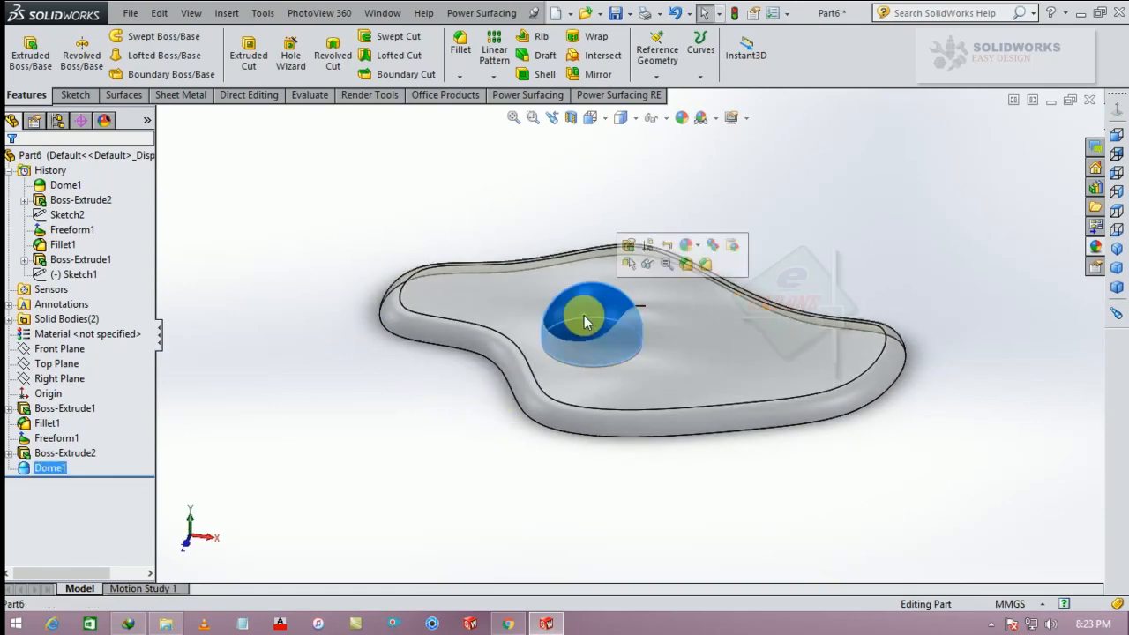
pyautogui.click(682, 120)
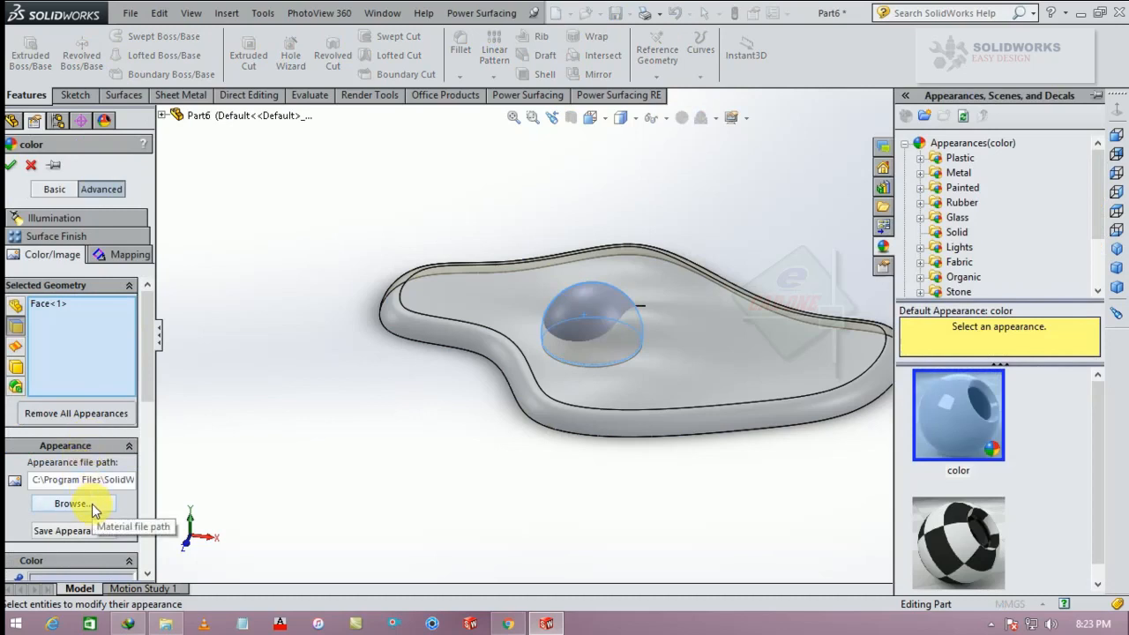
pyautogui.moveTo(144, 357); pyautogui.dragTo(147, 439)
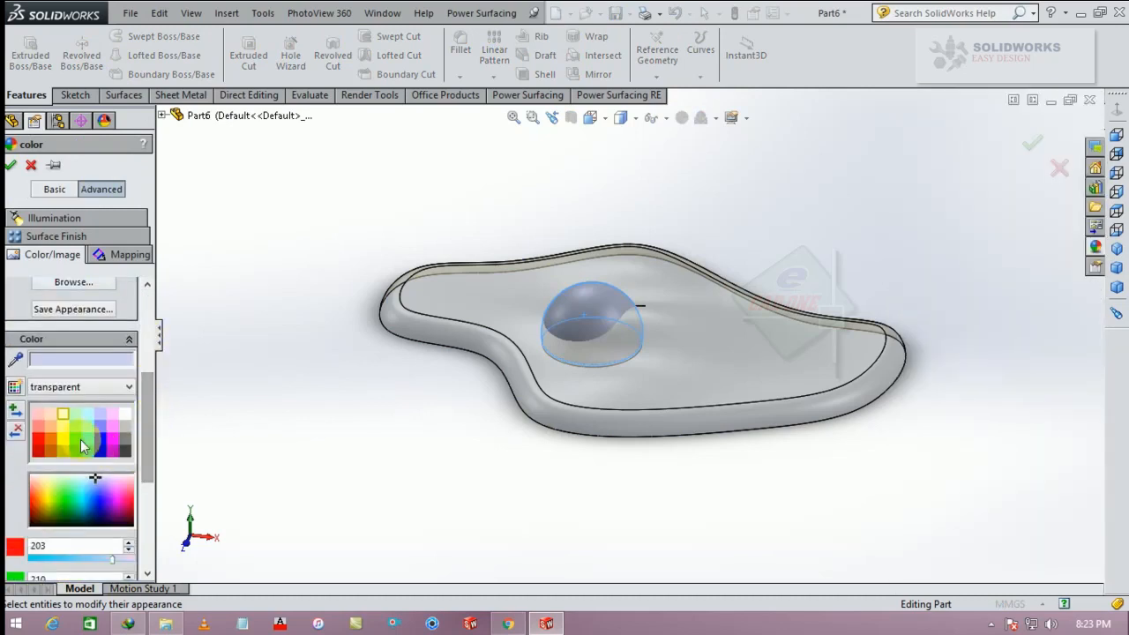
pyautogui.click(66, 433)
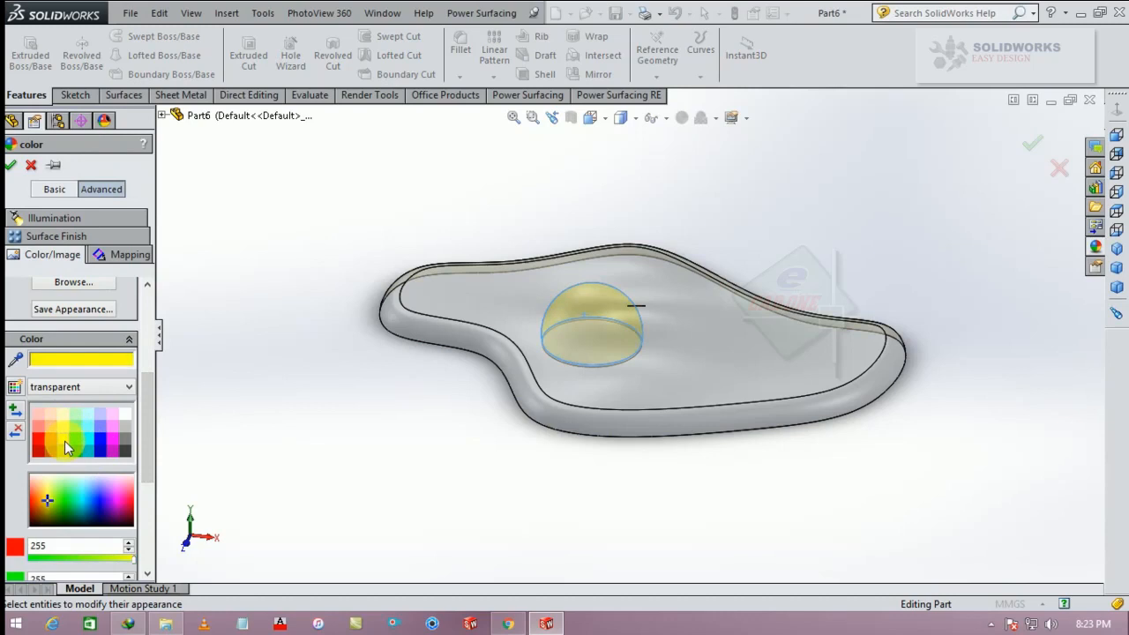
pyautogui.click(65, 448)
pyautogui.click(62, 439)
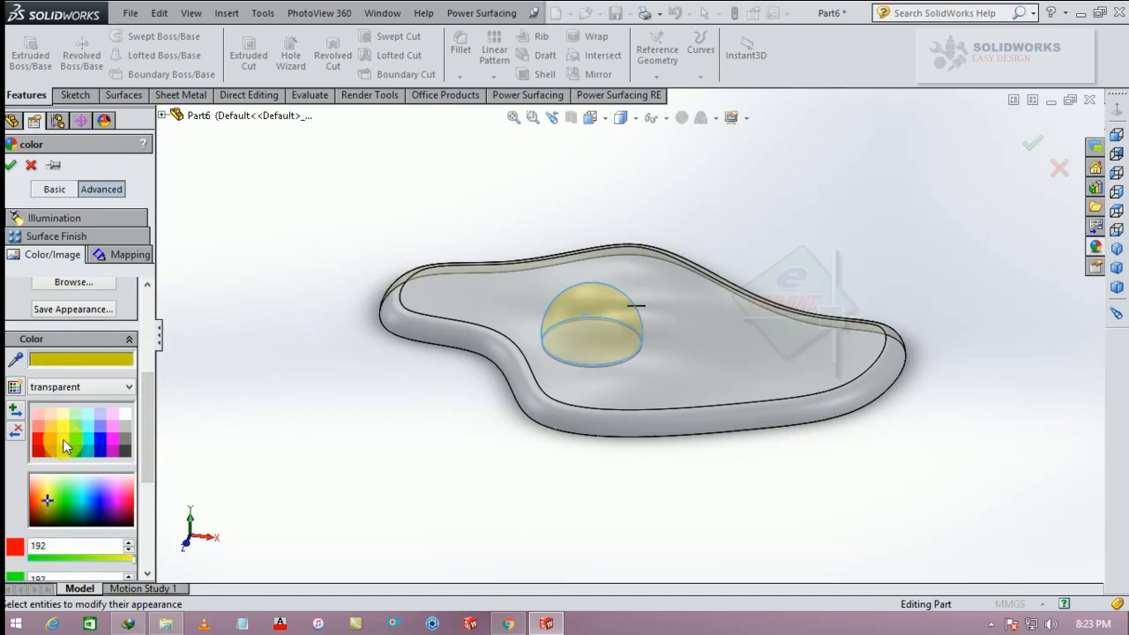
pyautogui.moveTo(142, 460); pyautogui.dragTo(147, 516)
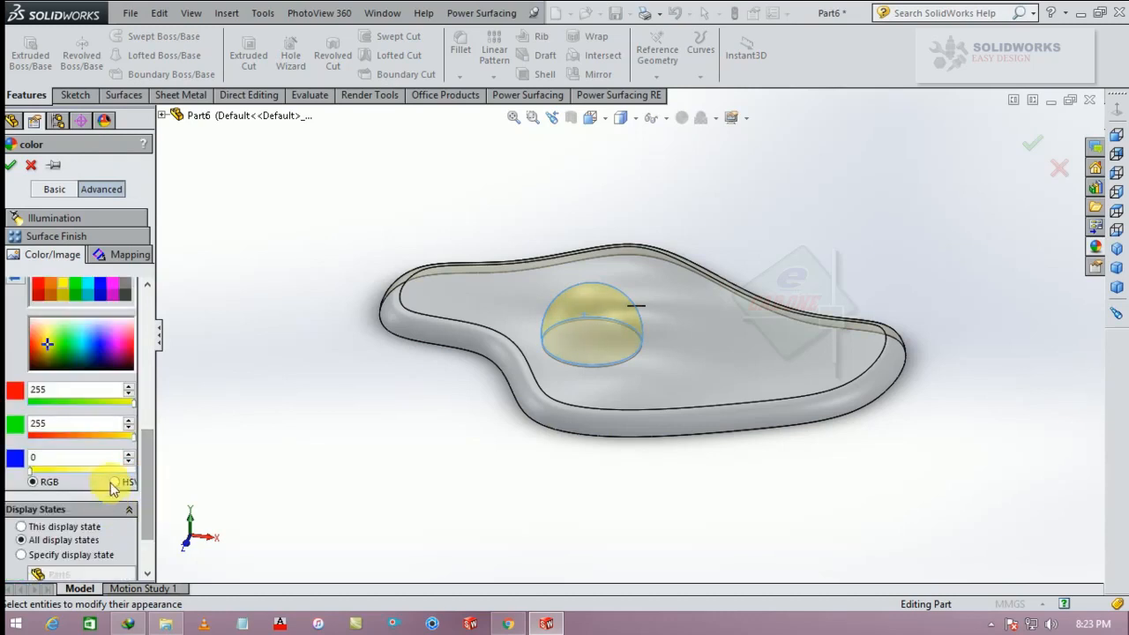
pyautogui.moveTo(144, 445); pyautogui.dragTo(151, 323)
# Set the yolk face's transparent amount to 0.60 and luminous intensity to 0.05 w/srm^2, and apply the appearance
pyautogui.click(125, 218)
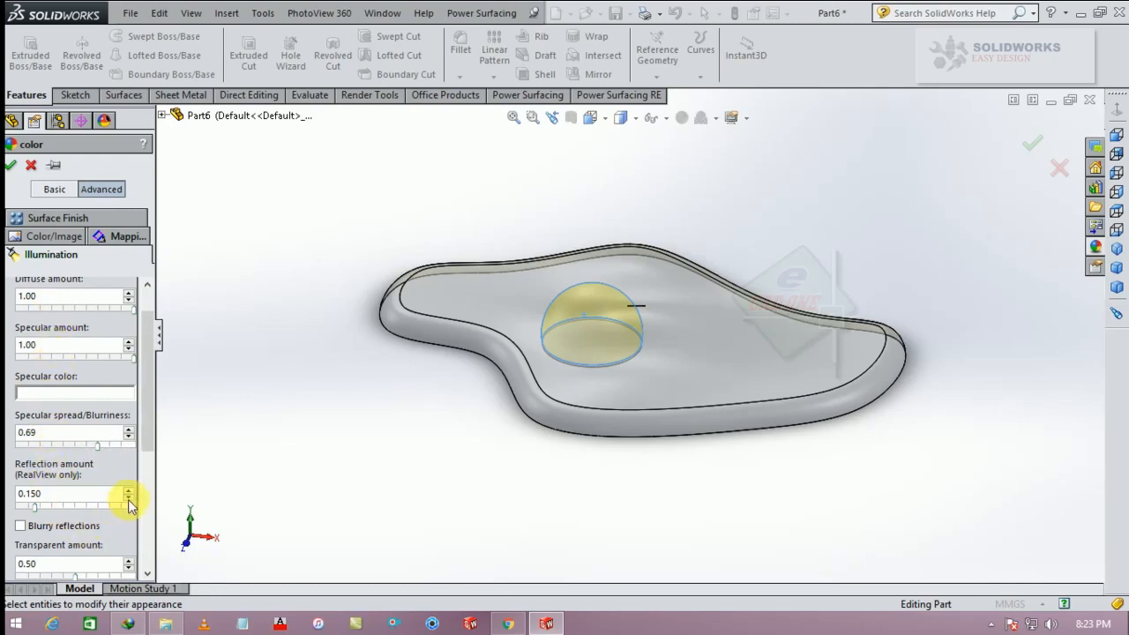
pyautogui.moveTo(144, 433); pyautogui.dragTo(146, 501)
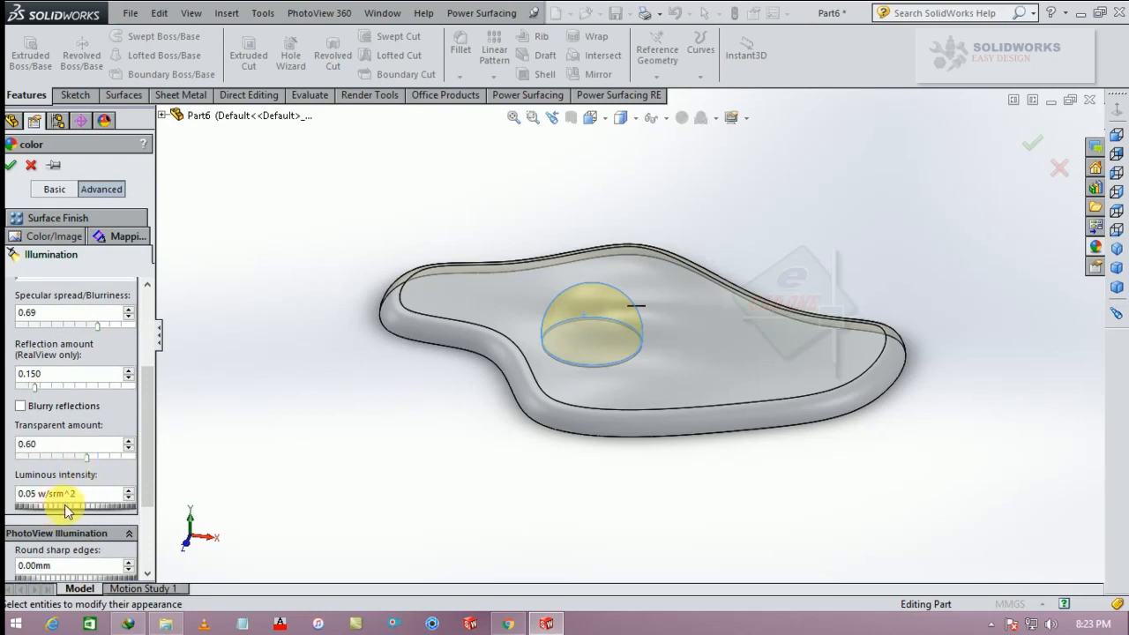
pyautogui.click(11, 165)
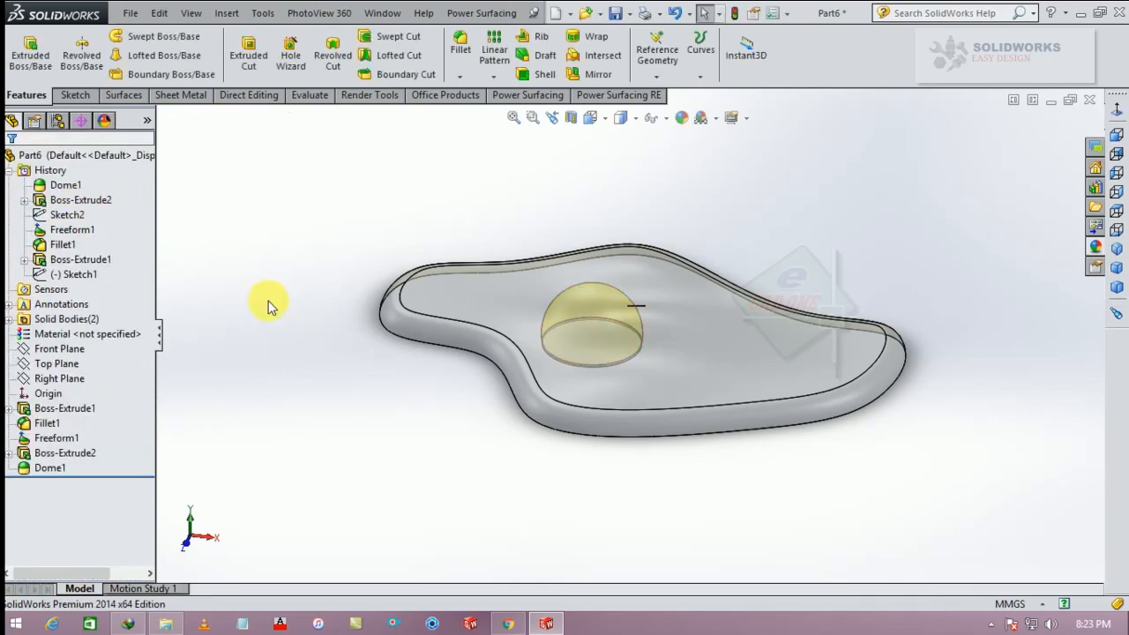
# Switch the display style to Shaded without edges
pyautogui.moveTo(782, 227); pyautogui.dragTo(759, 181, button='middle')
pyautogui.click(623, 123)
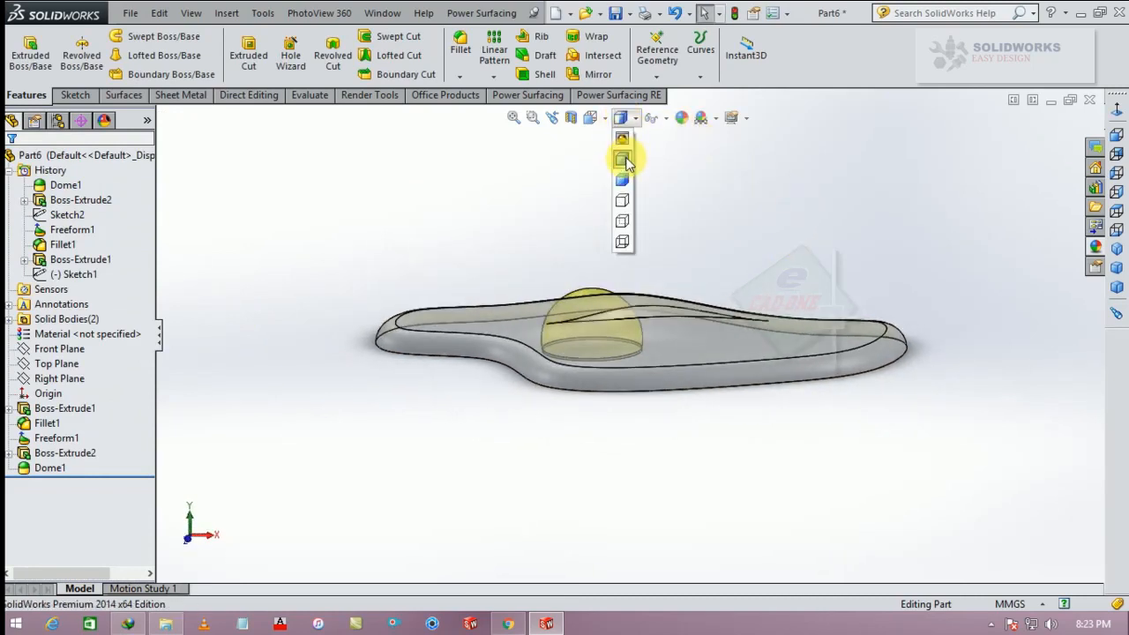
pyautogui.click(626, 171)
pyautogui.moveTo(723, 260)
pyautogui.mouseDown(button='middle')
pyautogui.moveTo(712, 318)
pyautogui.moveTo(790, 302)
pyautogui.moveTo(700, 249)
pyautogui.moveTo(732, 255)
pyautogui.moveTo(745, 292)
pyautogui.moveTo(723, 295)
pyautogui.mouseUp(button='middle')
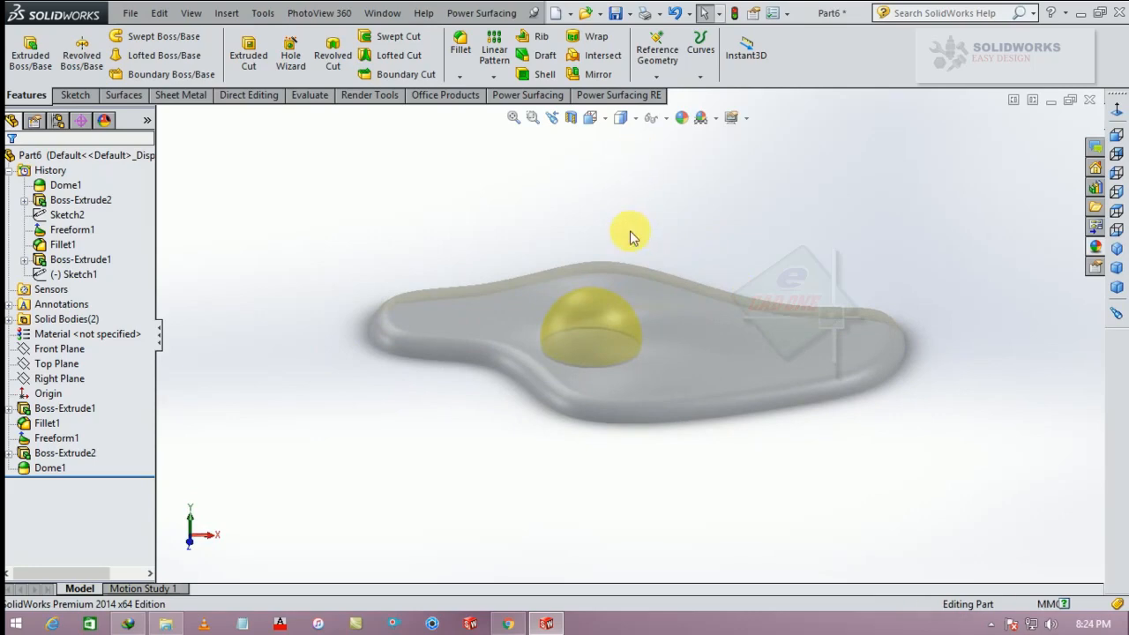
# Save the part as Part2 in the EGG folder and close it
pyautogui.hotkey('ctrl', 's')
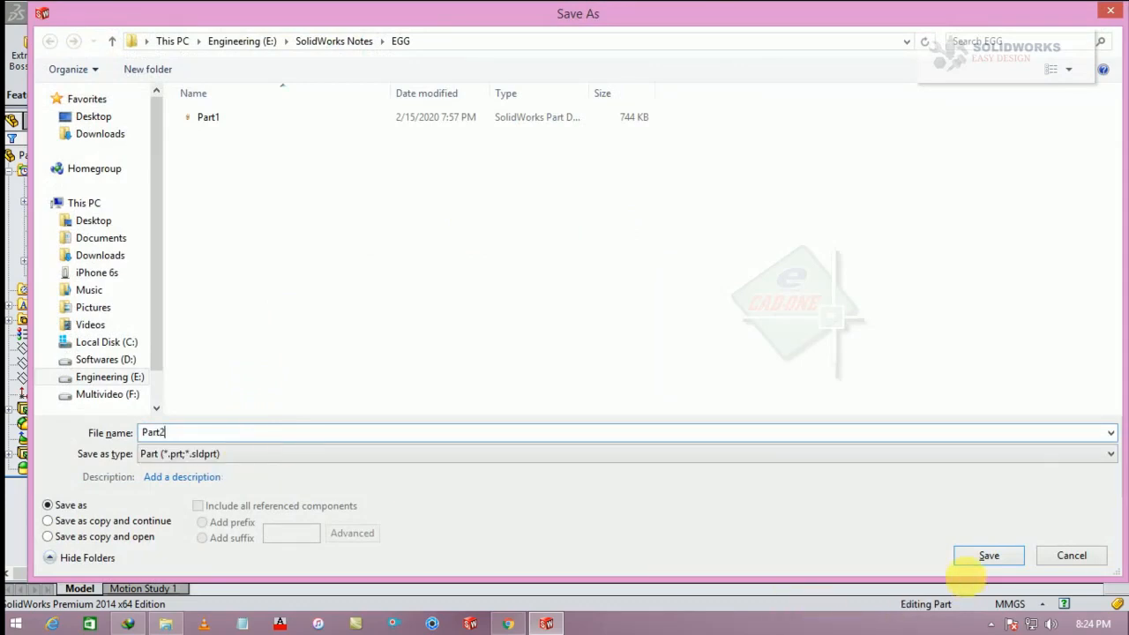
pyautogui.click(979, 556)
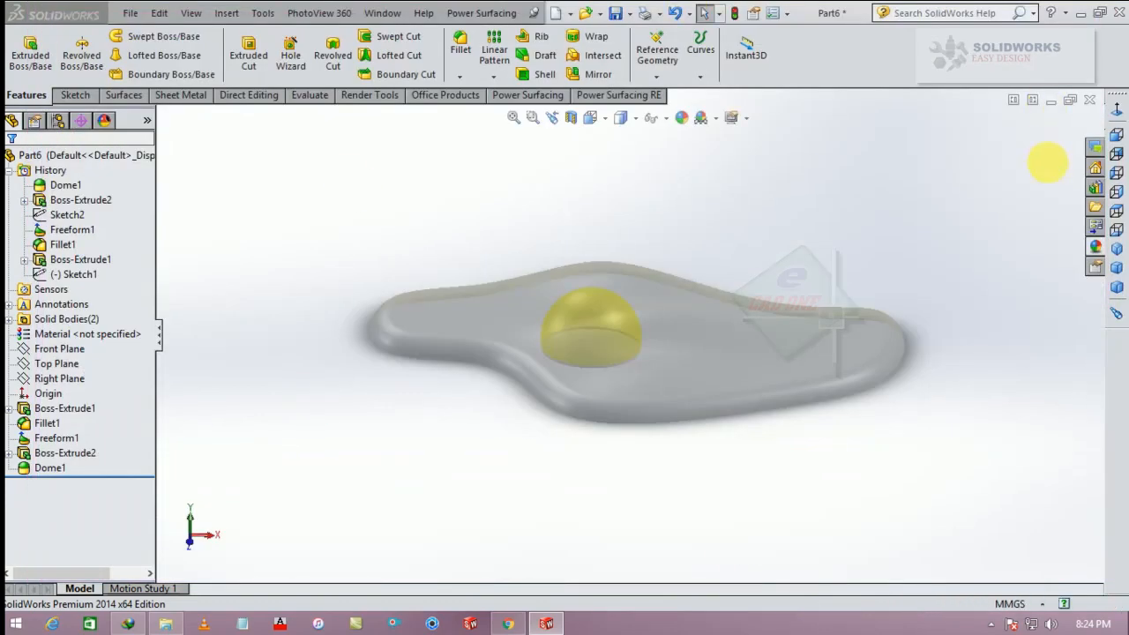
pyautogui.click(1090, 101)
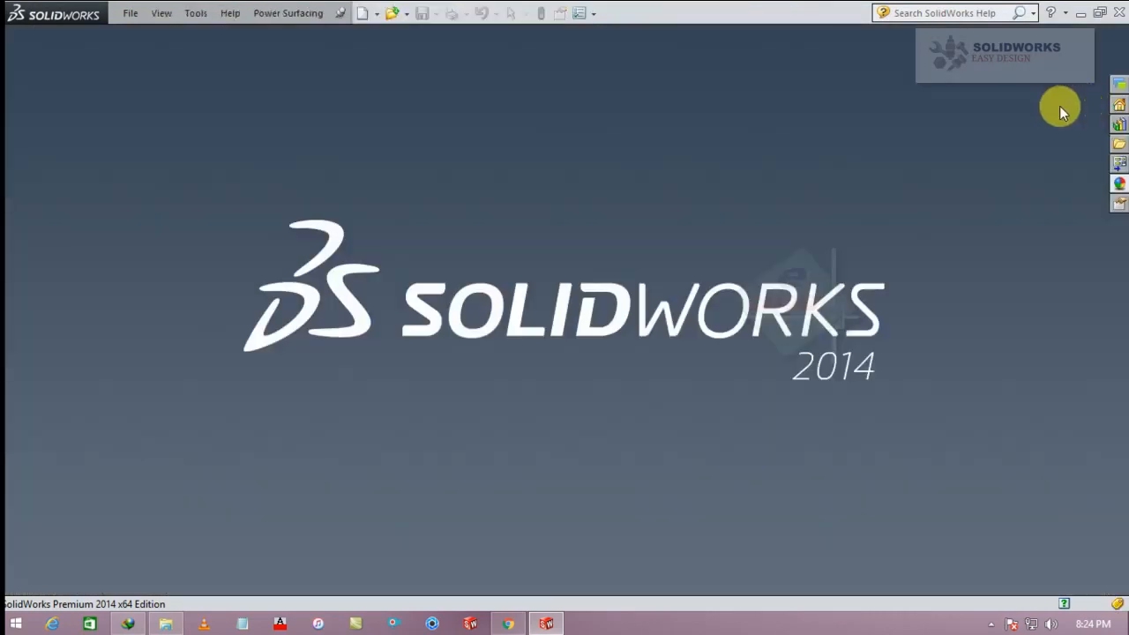
# Create a new assembly document
pyautogui.click(128, 12)
pyautogui.click(134, 38)
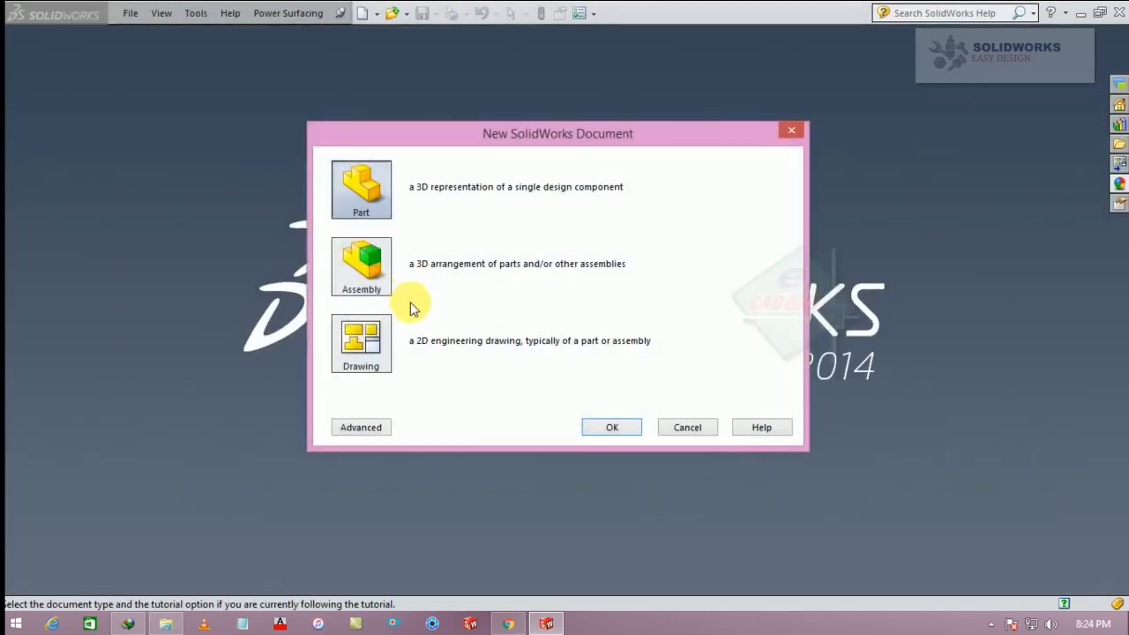
pyautogui.click(363, 270)
pyautogui.click(619, 430)
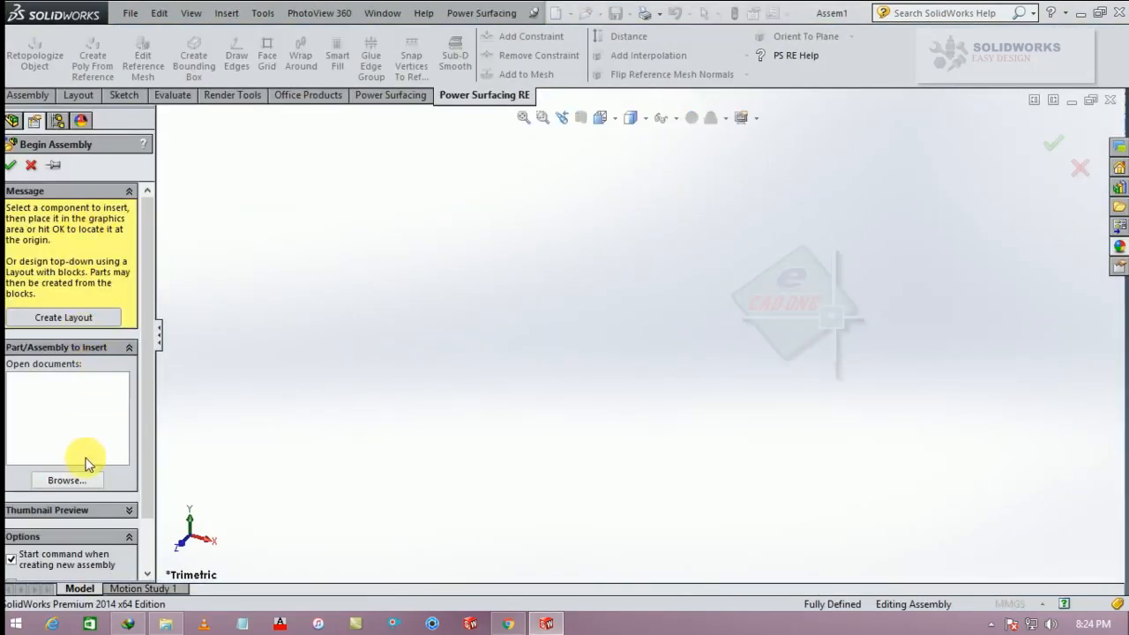
# Insert Part1 and Part2 from the EGG folder, placing the eggshell above and the egg white and yolk below it
pyautogui.click(64, 480)
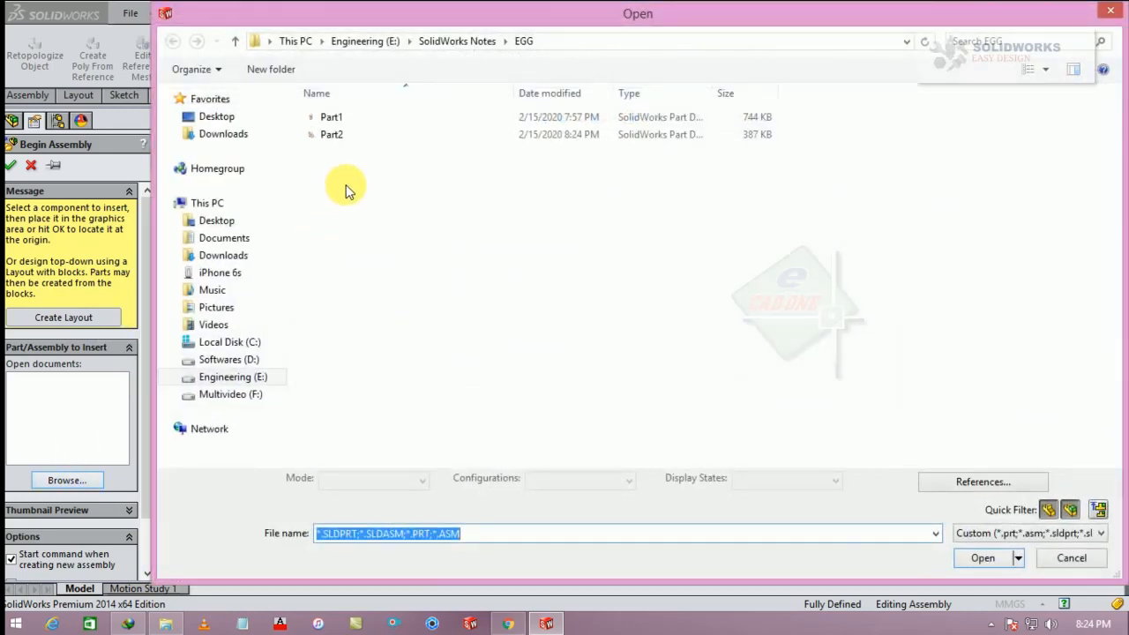
pyautogui.moveTo(445, 210); pyautogui.dragTo(309, 51)
pyautogui.click(985, 578)
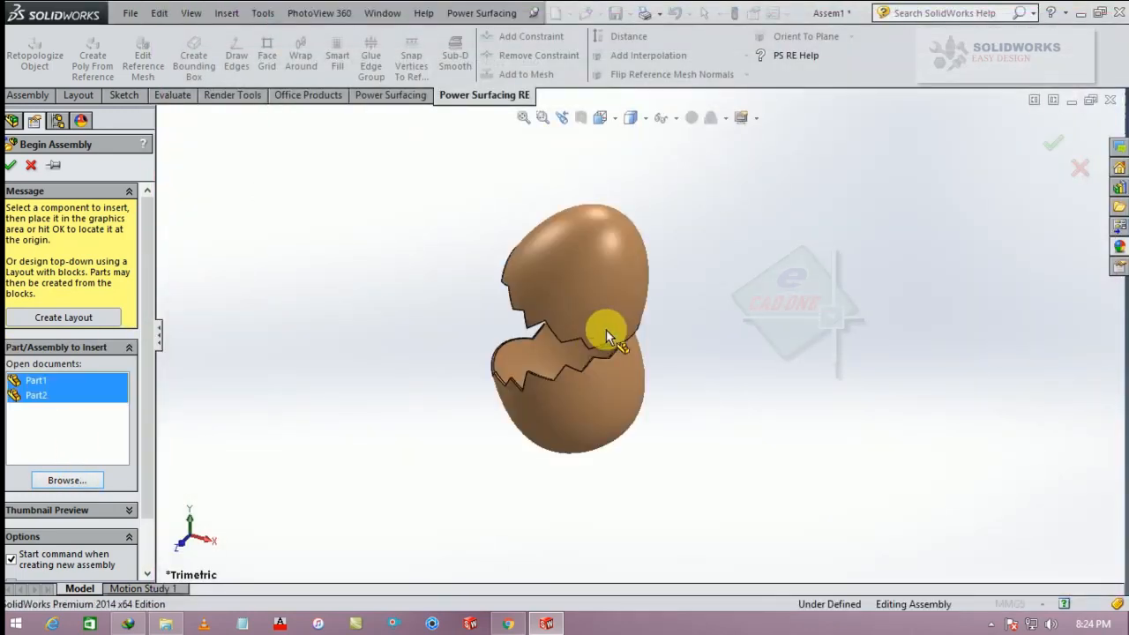
pyautogui.click(673, 267)
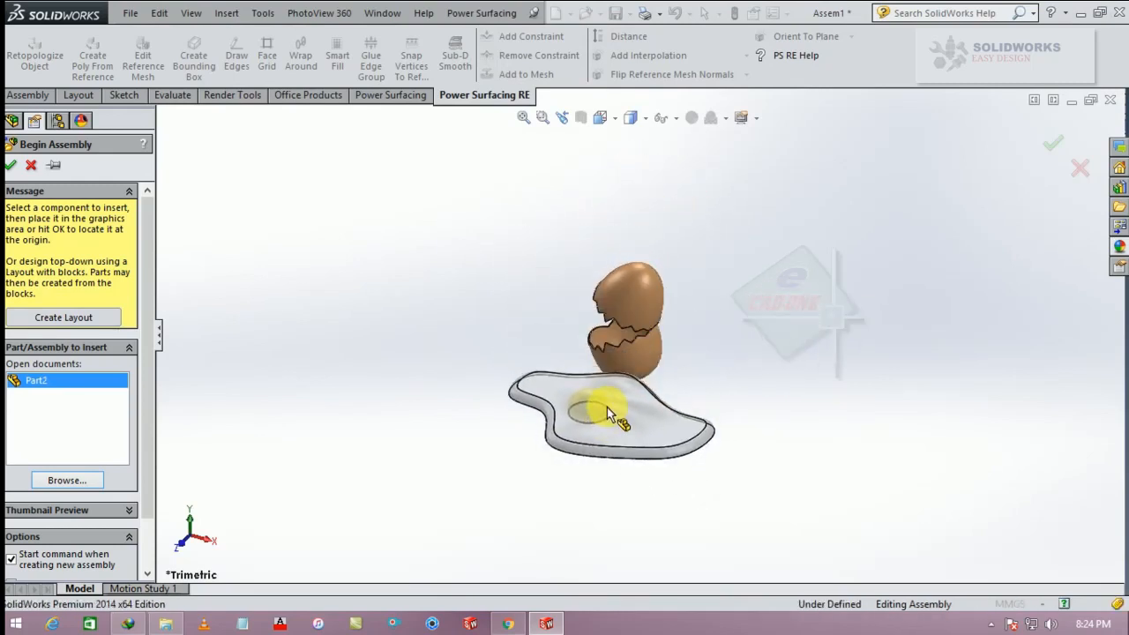
pyautogui.click(604, 402)
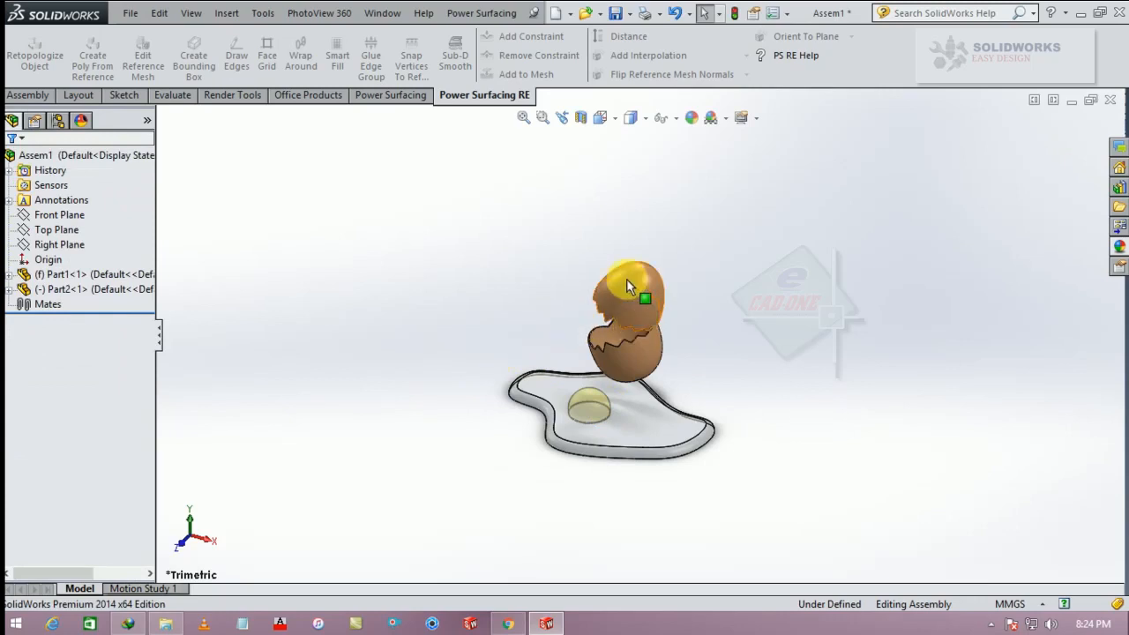
# Fix the egg white and yolk component in place and float the eggshell component so it can move
pyautogui.click(641, 355)
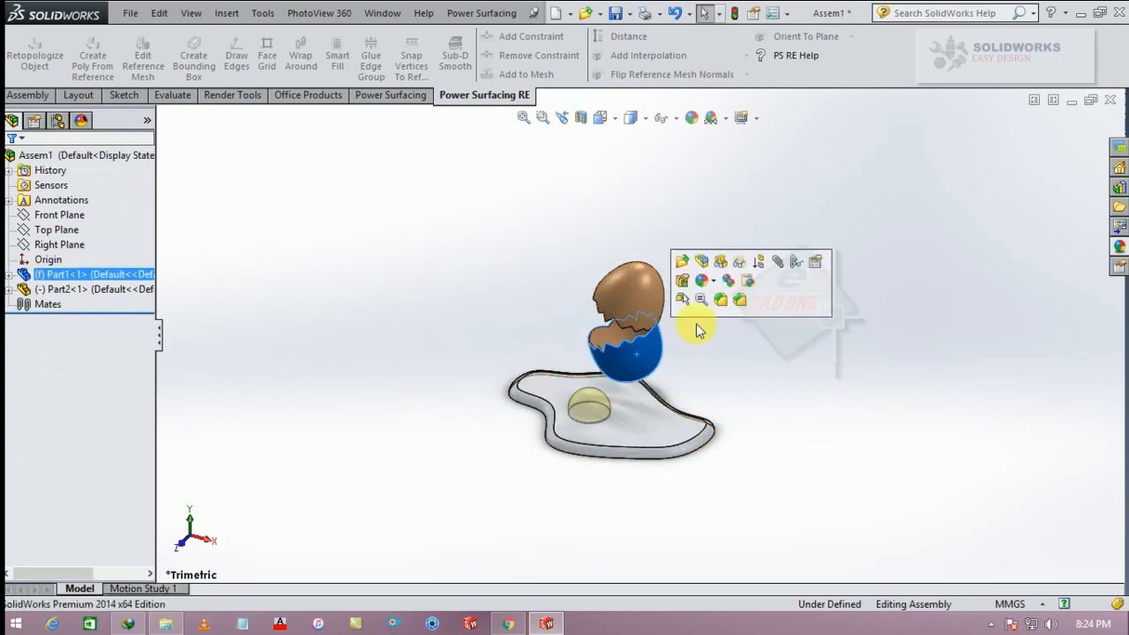
pyautogui.click(648, 422)
pyautogui.rightClick(648, 422)
pyautogui.click(674, 430)
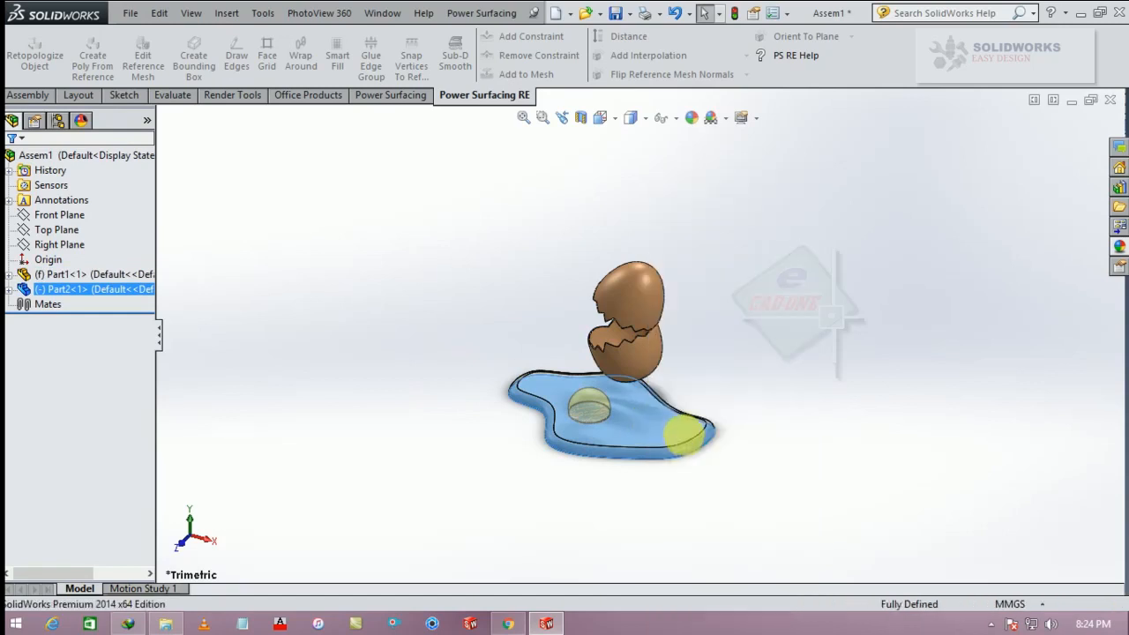
pyautogui.moveTo(674, 432); pyautogui.dragTo(668, 354)
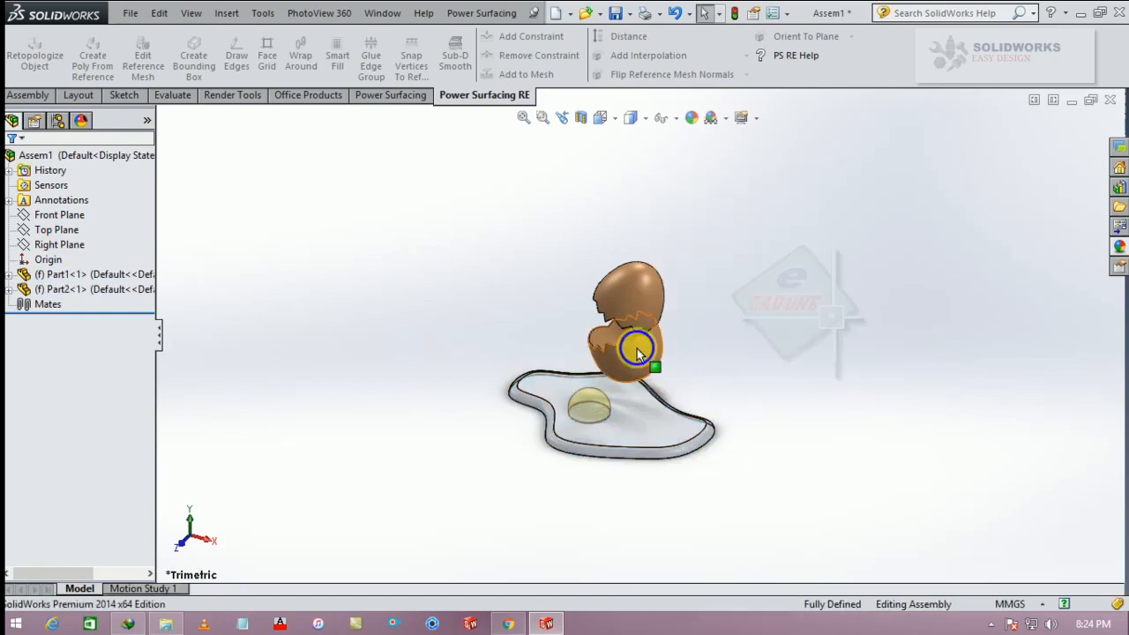
pyautogui.rightClick(637, 351)
pyautogui.click(697, 448)
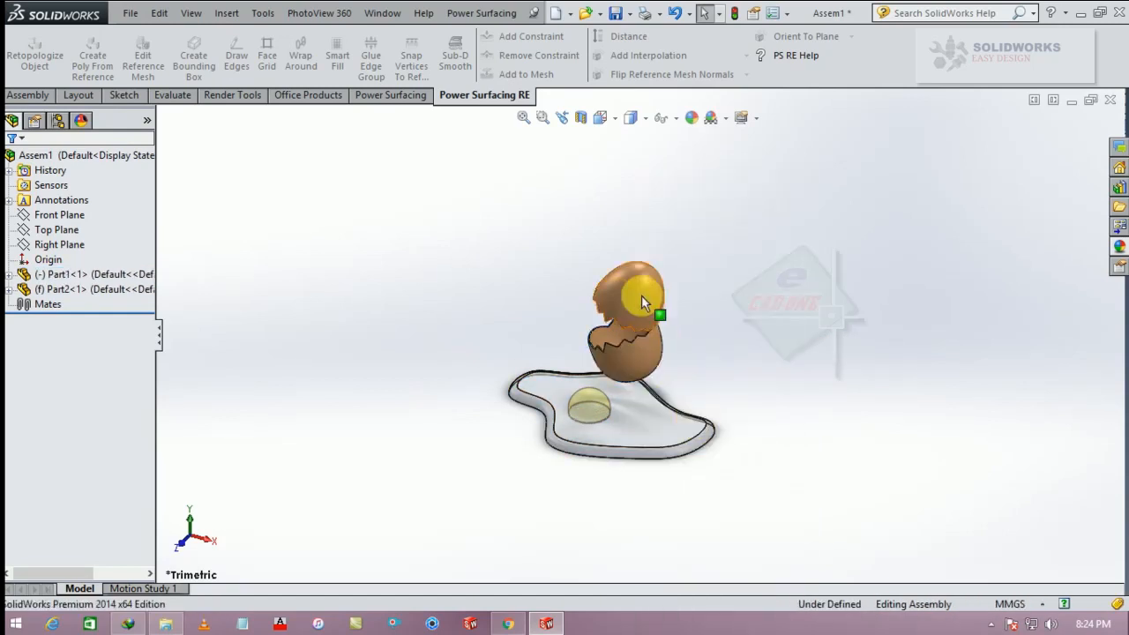
pyautogui.rightClick(642, 297)
pyautogui.click(590, 264)
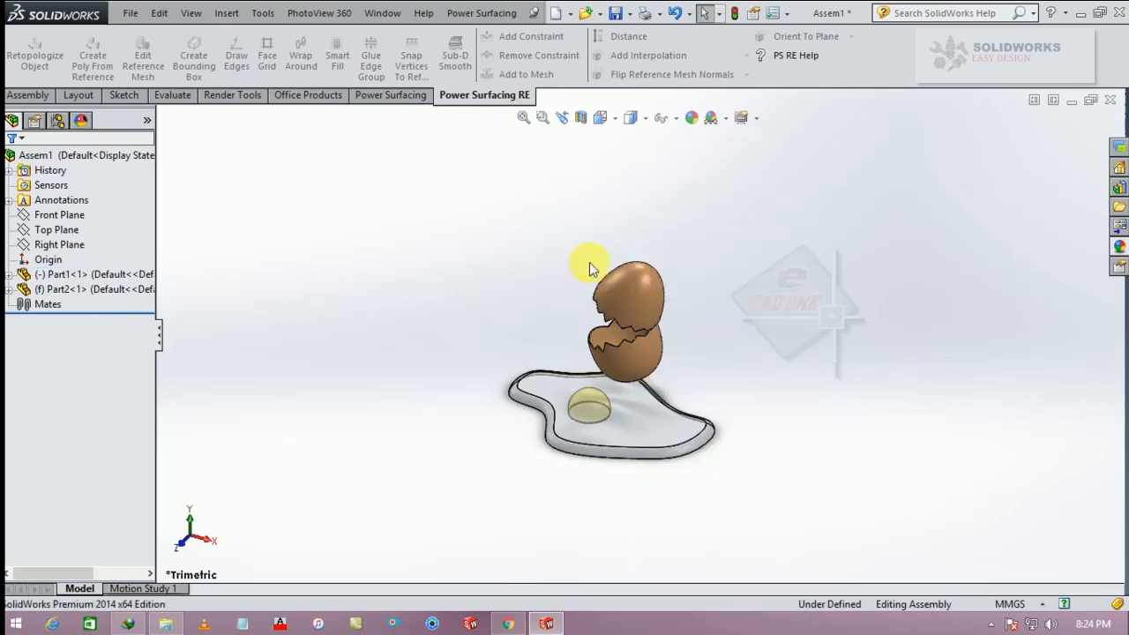
# Apply the Plain White scene to the assembly
pyautogui.moveTo(657, 346); pyautogui.dragTo(729, 292, button='middle')
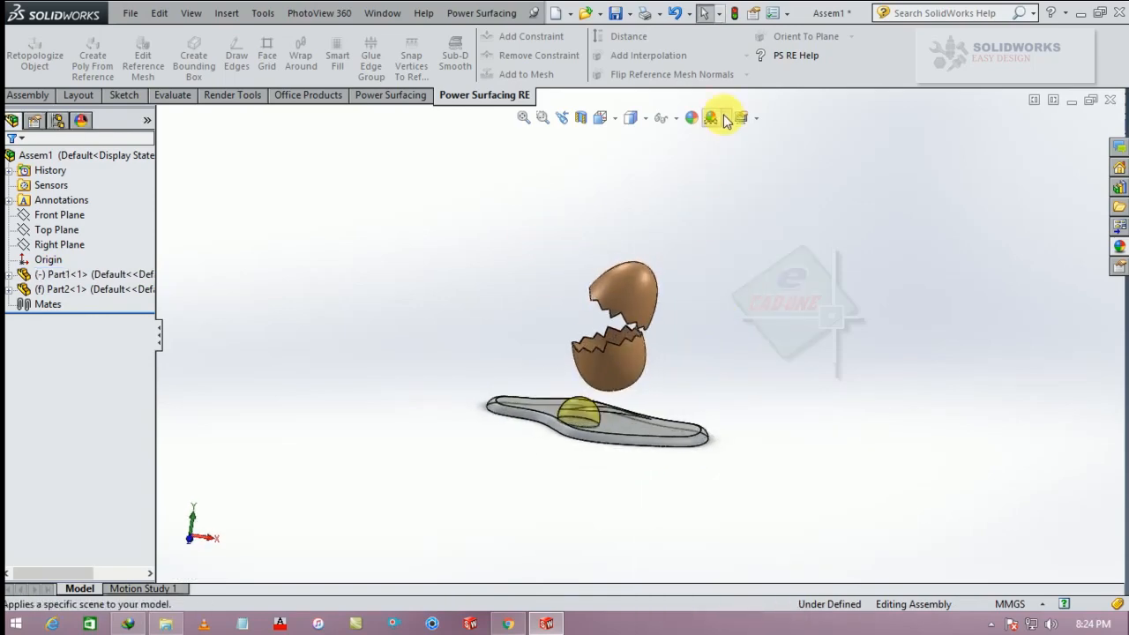
pyautogui.click(727, 118)
pyautogui.click(747, 74)
pyautogui.click(741, 117)
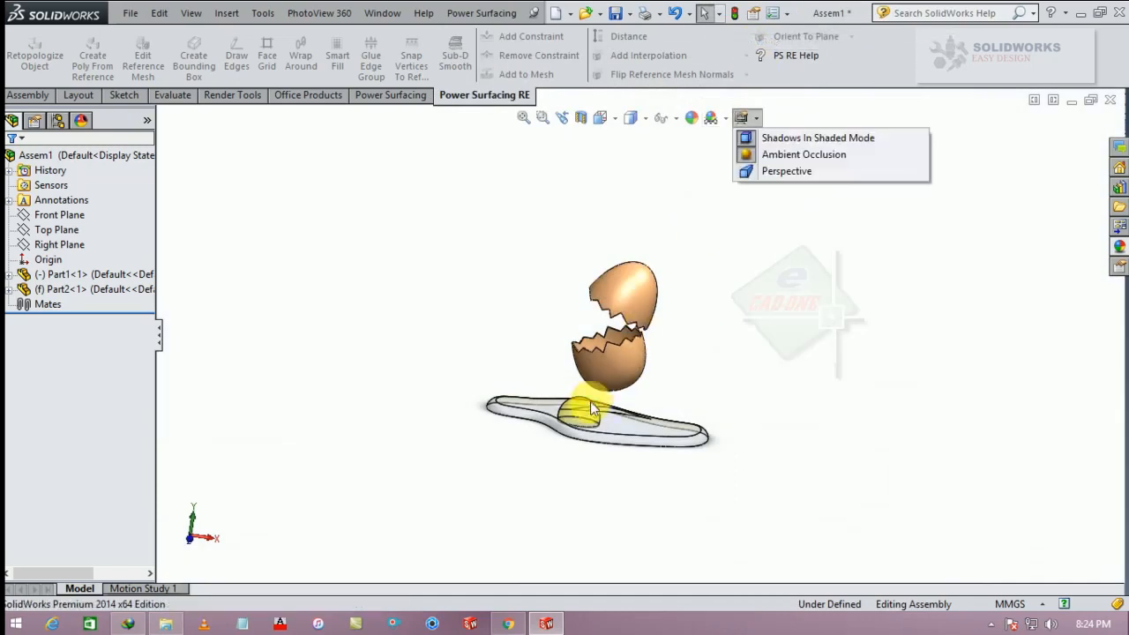
pyautogui.click(614, 118)
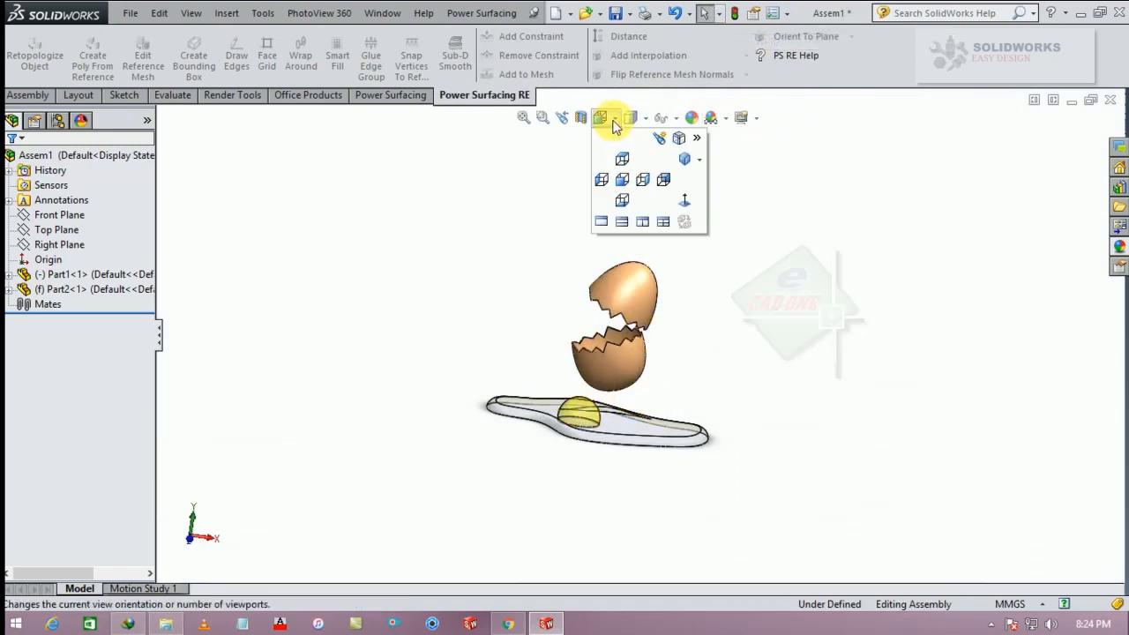
pyautogui.click(668, 328)
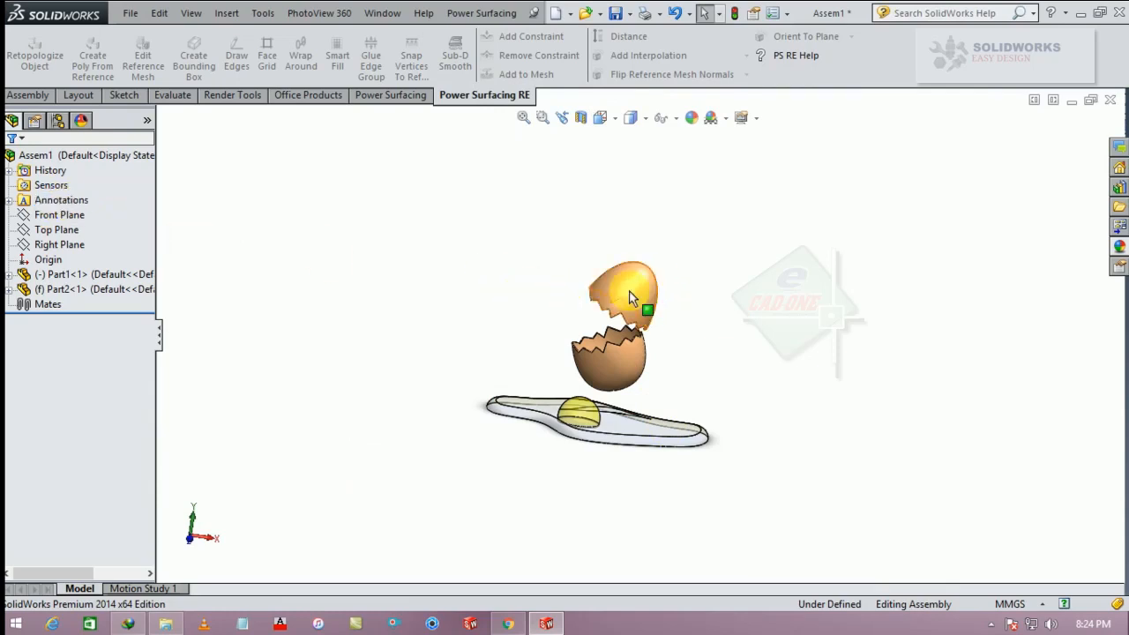
# Shift the eggshell component slightly sideways above the egg white using Move with Triad
pyautogui.rightClick(636, 300)
pyautogui.click(686, 448)
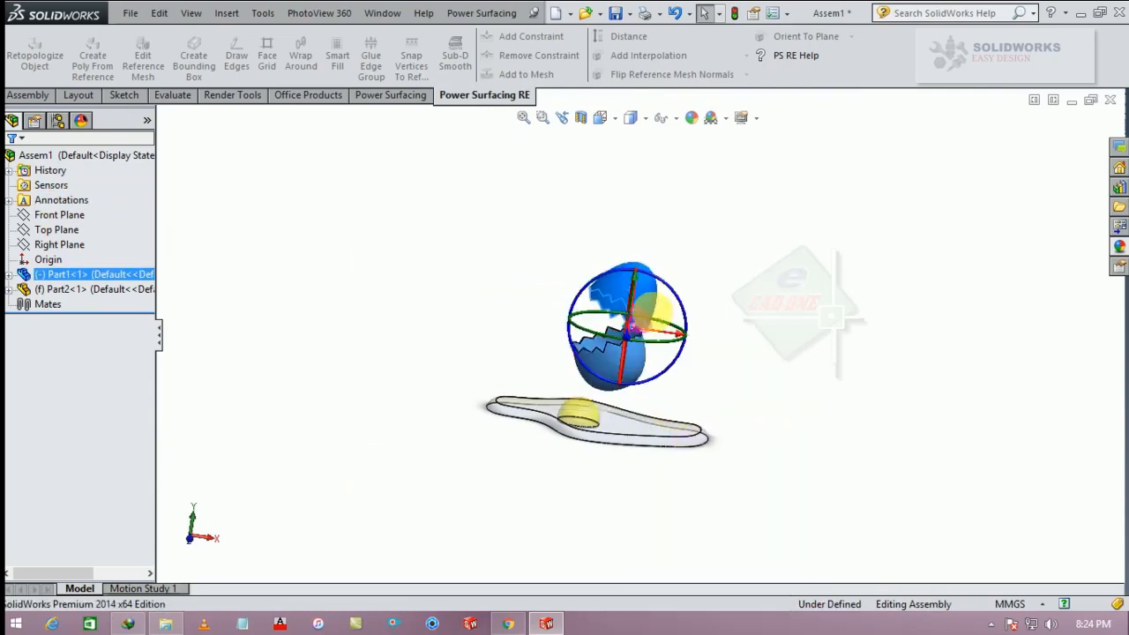
pyautogui.scroll(-5, 605, 349)
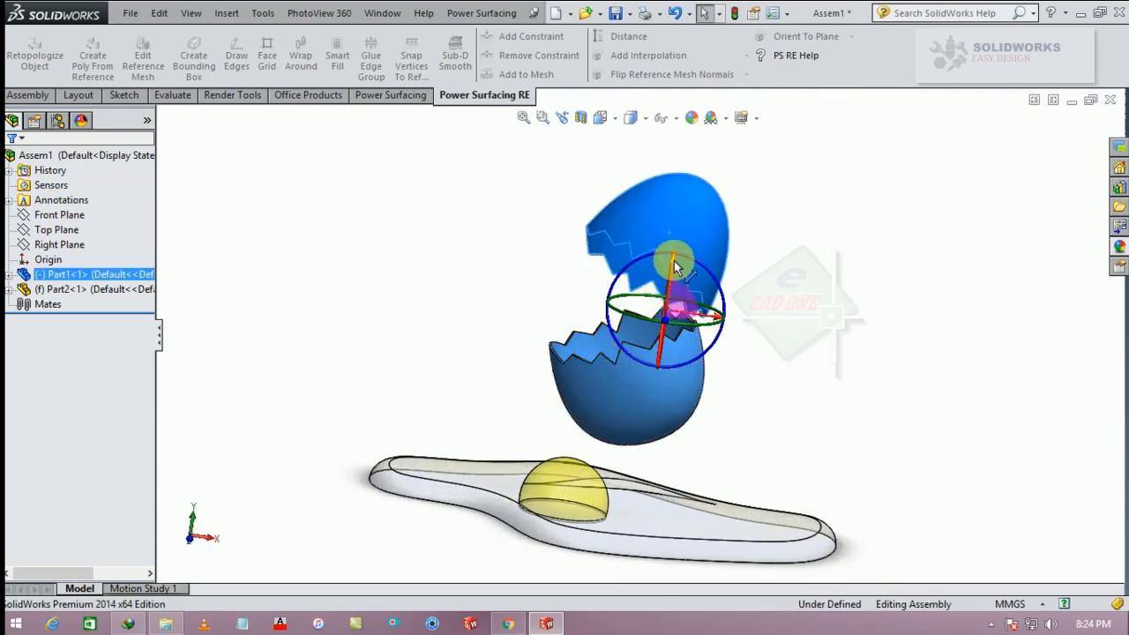
pyautogui.moveTo(646, 256); pyautogui.dragTo(630, 255)
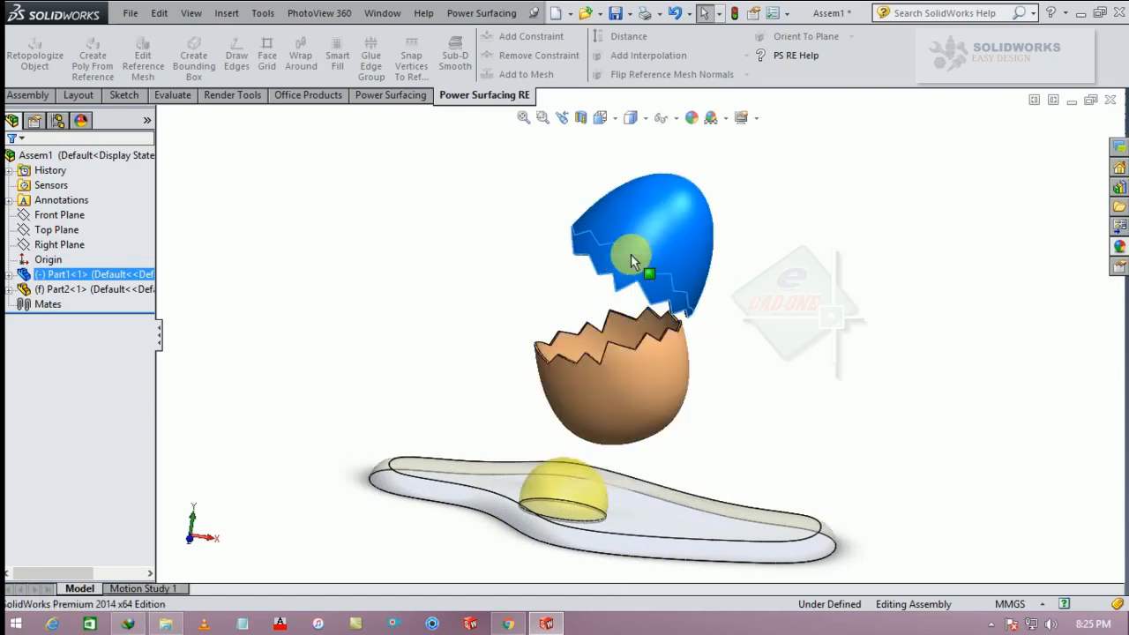
# Rotate the eggshell counterclockwise with the triad until its two halves lie side by side above the egg white
pyautogui.click(649, 268)
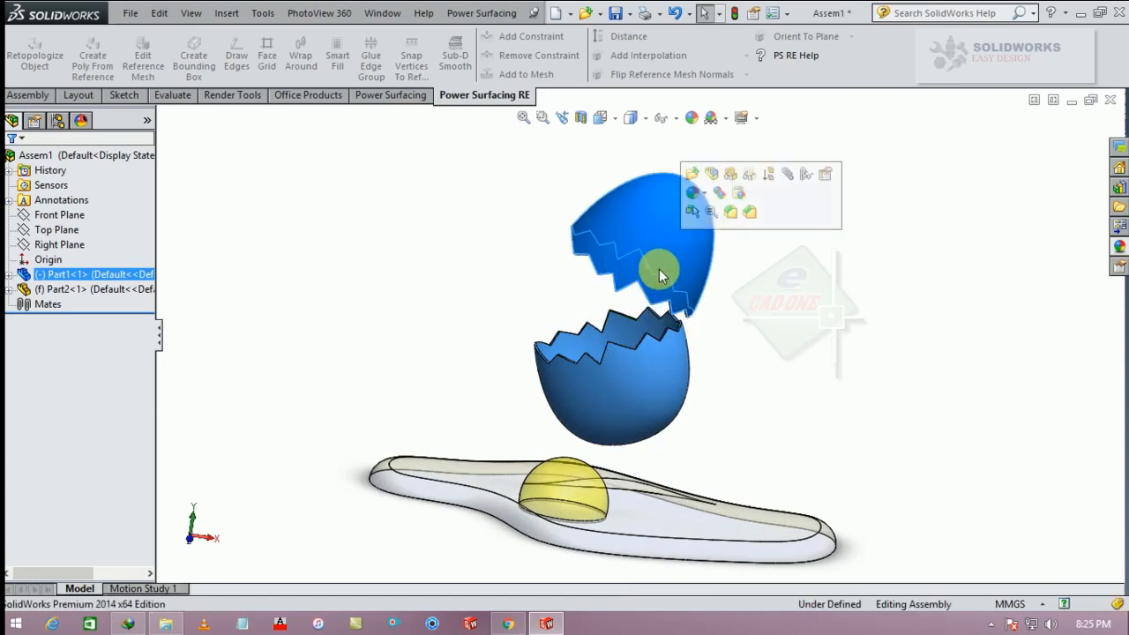
pyautogui.rightClick(660, 269)
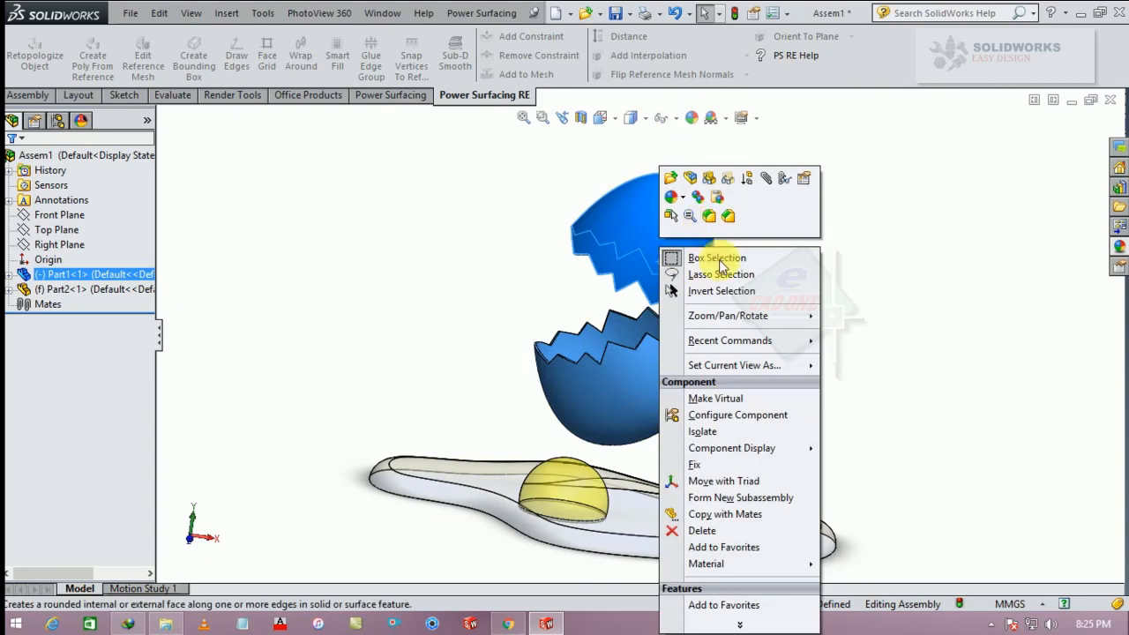
pyautogui.click(726, 481)
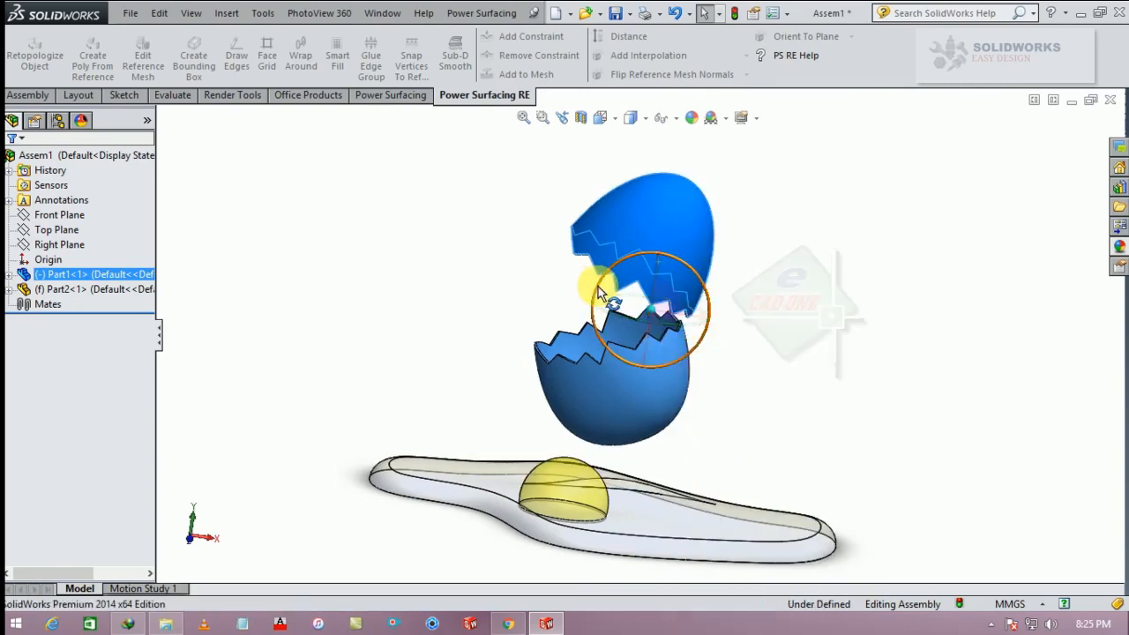
pyautogui.moveTo(597, 294); pyautogui.dragTo(611, 364)
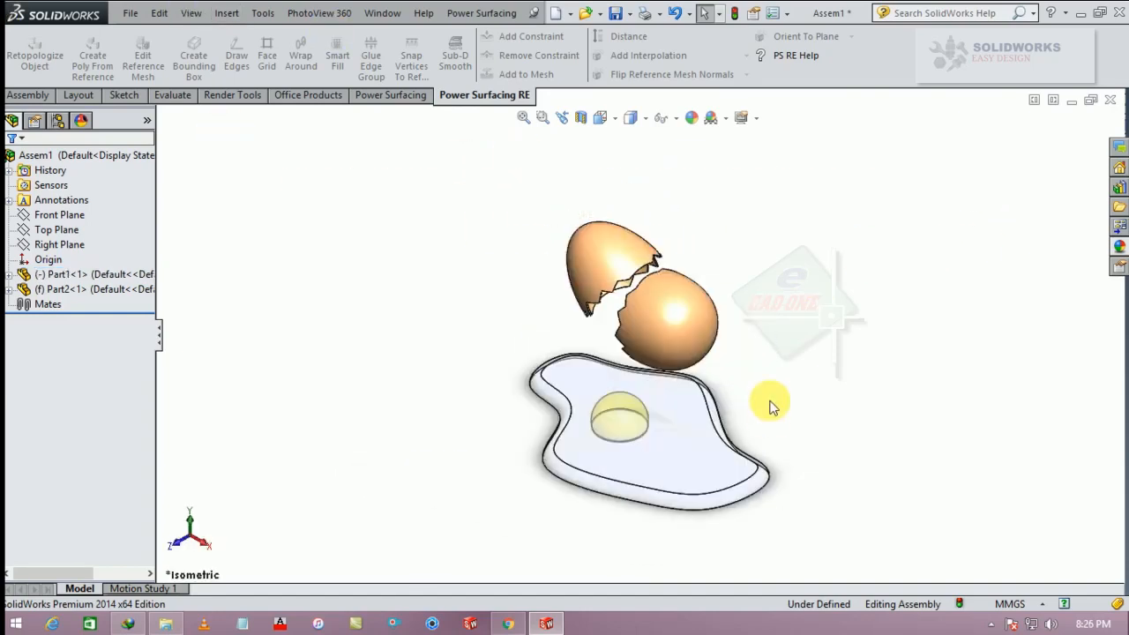
# Apply the Soft Spotlight scene and switch the display style to Shaded without edges
pyautogui.moveTo(774, 403); pyautogui.dragTo(829, 423, button='middle')
pyautogui.click(726, 118)
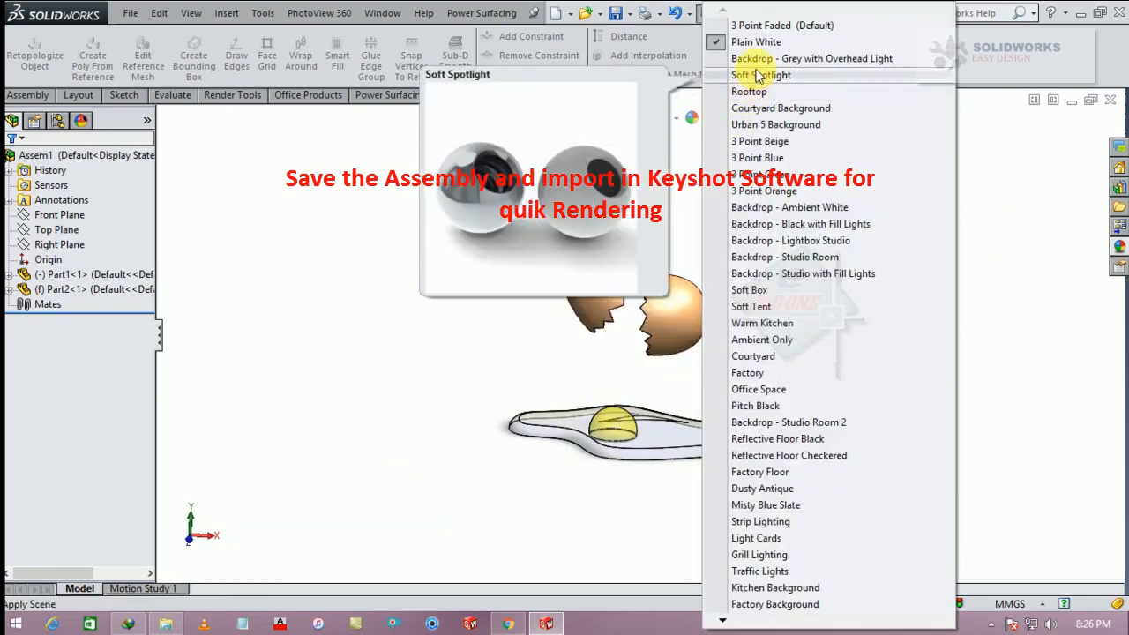
pyautogui.click(757, 76)
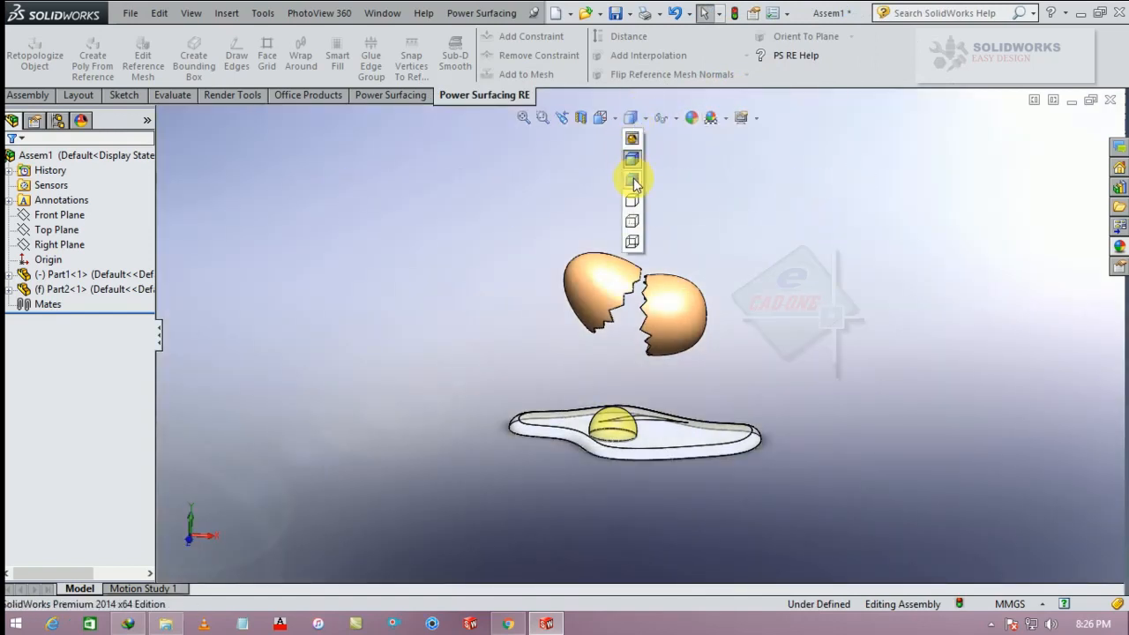
pyautogui.click(634, 178)
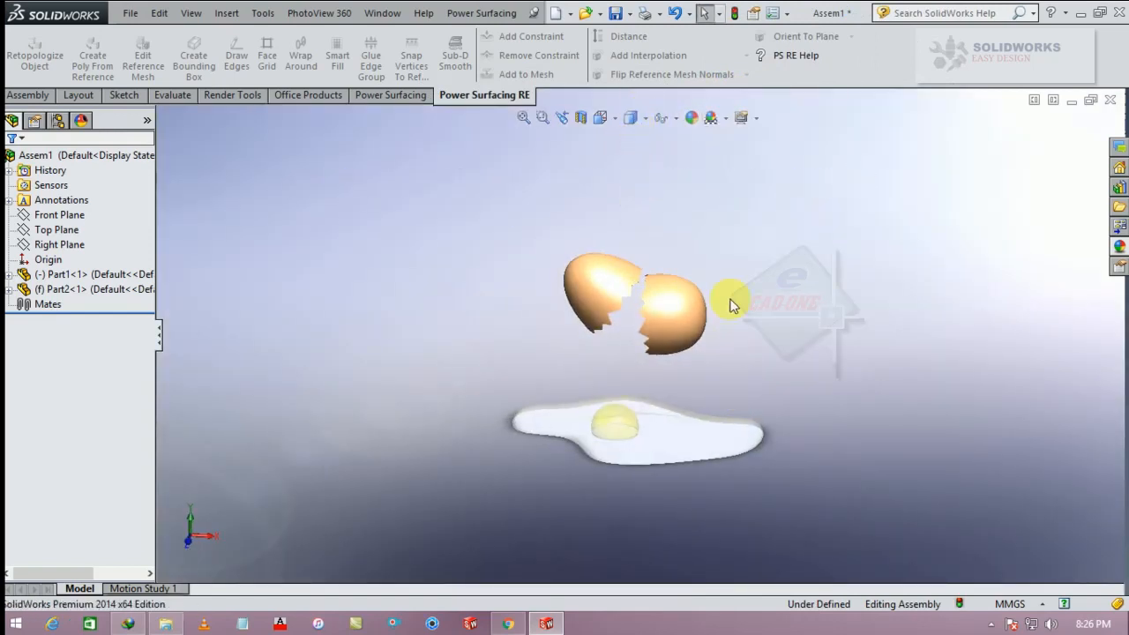